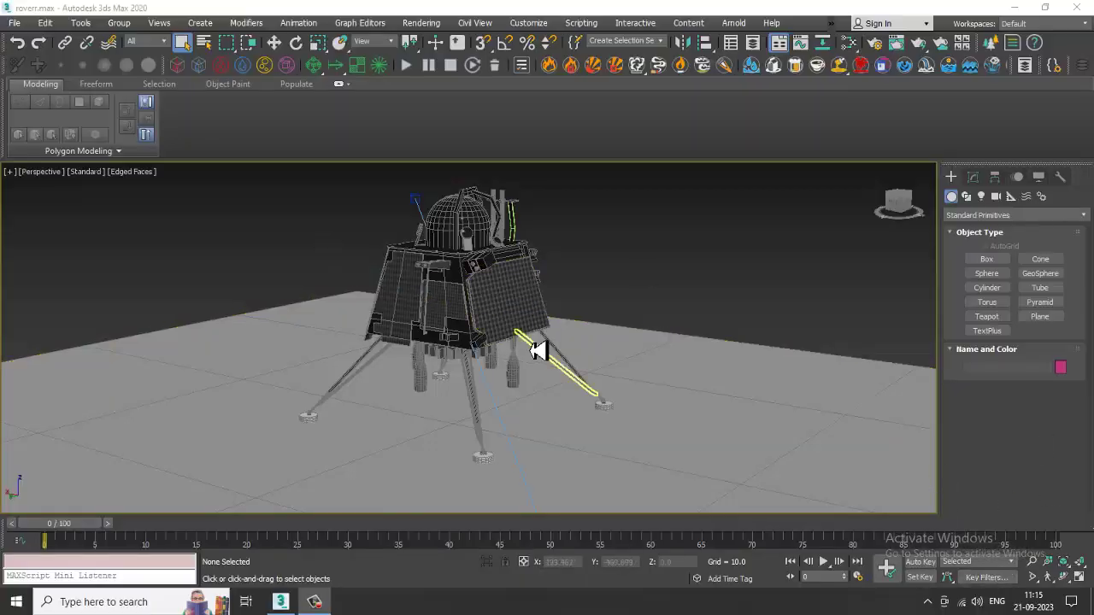
Turn off the edged-faces display and frame the engine nozzles beneath the lander
{"action": "middle_click_drag", "start_coordinate": [538, 349], "coordinate": [621, 402], "text": "alt"}
{"action": "scroll", "coordinate": [644, 403], "scroll_direction": "up", "scroll_amount": 4}
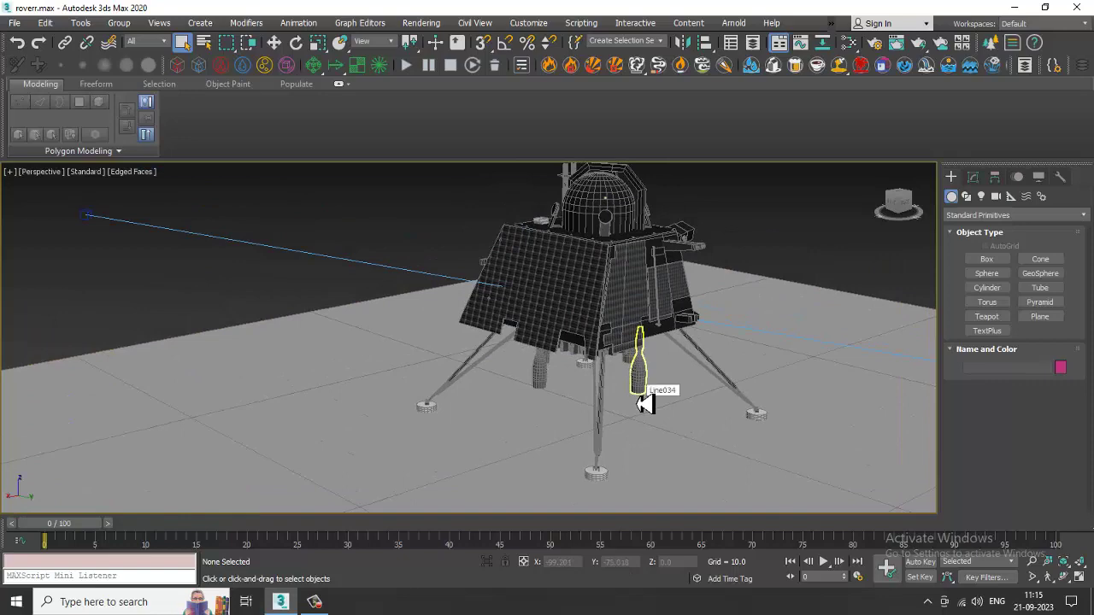
{"action": "scroll", "coordinate": [624, 396], "scroll_direction": "down", "scroll_amount": 5}
{"action": "mouse_move", "coordinate": [615, 393]}
{"action": "middle_mouse_down", "text": "alt"}
{"action": "mouse_move", "coordinate": [415, 350]}
{"action": "mouse_move", "coordinate": [517, 410]}
{"action": "mouse_move", "coordinate": [664, 419]}
{"action": "mouse_move", "coordinate": [633, 409]}
{"action": "mouse_move", "coordinate": [642, 389]}
{"action": "mouse_move", "coordinate": [530, 359]}
{"action": "mouse_move", "coordinate": [562, 379]}
{"action": "middle_mouse_up", "text": "alt"}
{"action": "scroll", "coordinate": [518, 410], "scroll_direction": "up", "scroll_amount": 4}
{"action": "scroll", "coordinate": [665, 419], "scroll_direction": "down", "scroll_amount": 3}
{"action": "key", "text": "F4"}
{"action": "scroll", "coordinate": [630, 403], "scroll_direction": "up", "scroll_amount": 4}
{"action": "scroll", "coordinate": [630, 411], "scroll_direction": "down", "scroll_amount": 3}
Select the bottle-shaped nozzles under the lander body together with the dark front leg strut
{"action": "left_click", "coordinate": [553, 377]}
{"action": "middle_click_drag", "start_coordinate": [690, 383], "coordinate": [416, 415], "text": "alt"}
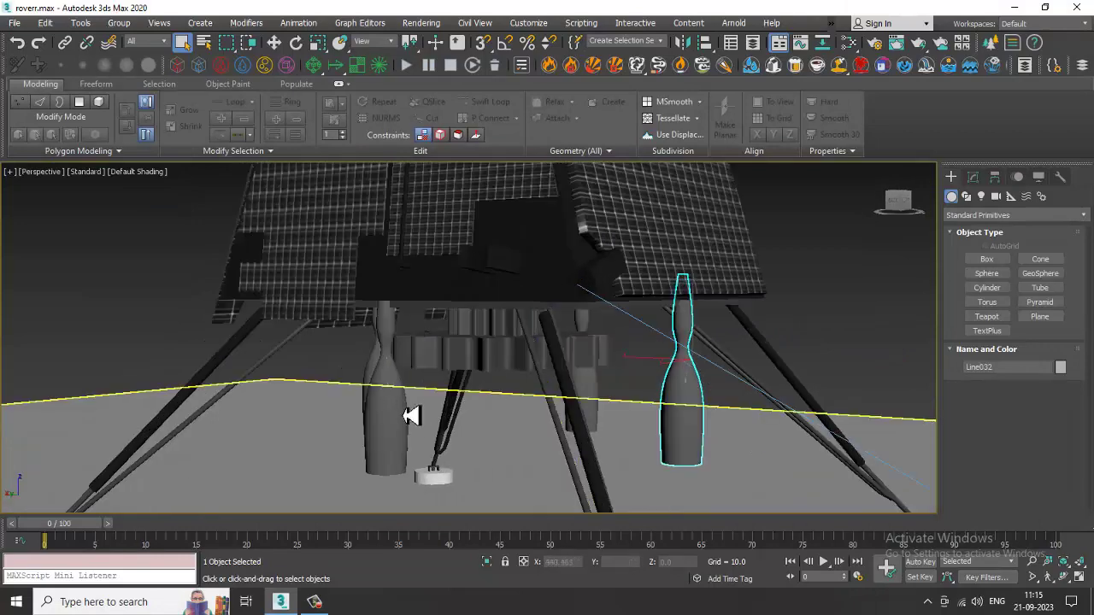
{"action": "left_click", "coordinate": [385, 393], "text": "ctrl"}
{"action": "left_click", "coordinate": [381, 376], "text": "ctrl"}
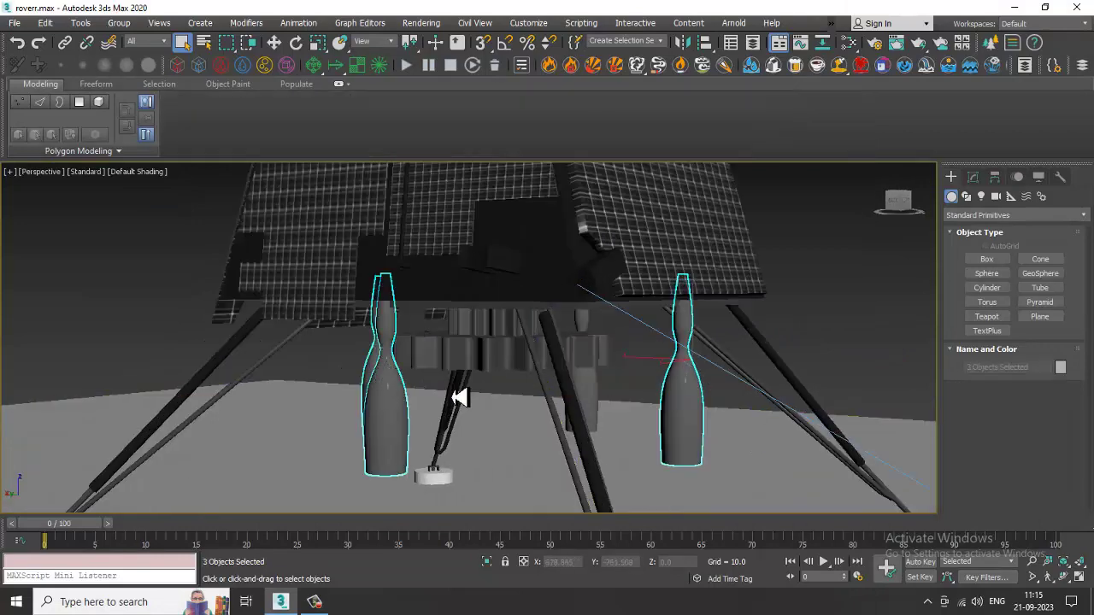
{"action": "left_click", "coordinate": [581, 400], "text": "ctrl"}
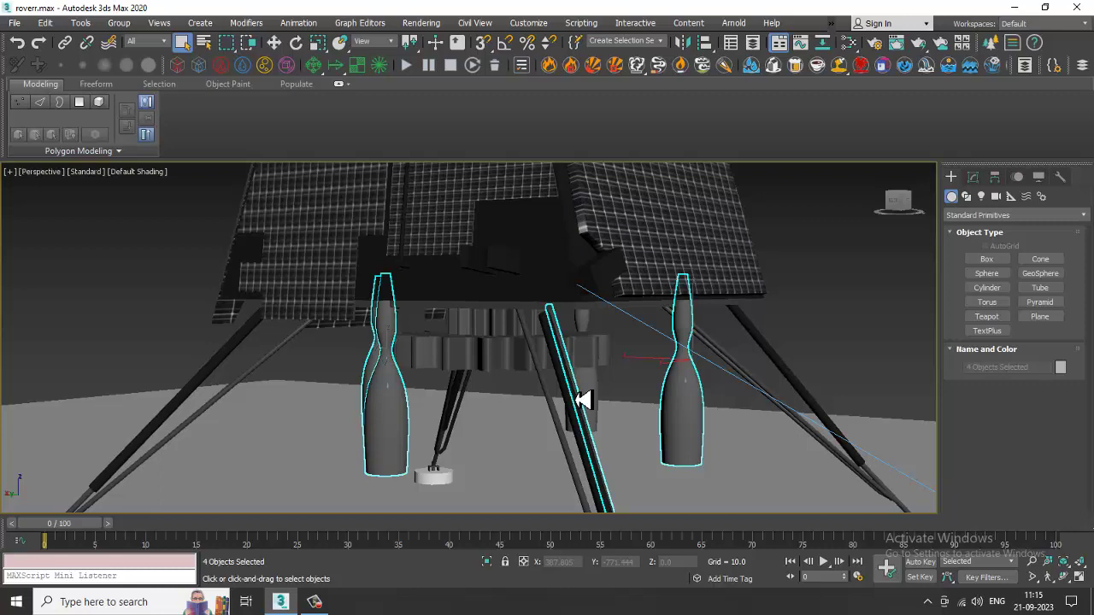
Add two VRayMtl nodes beside the existing materials in the Slate Material Editor and open the second one's parameters
{"action": "key", "text": "m"}
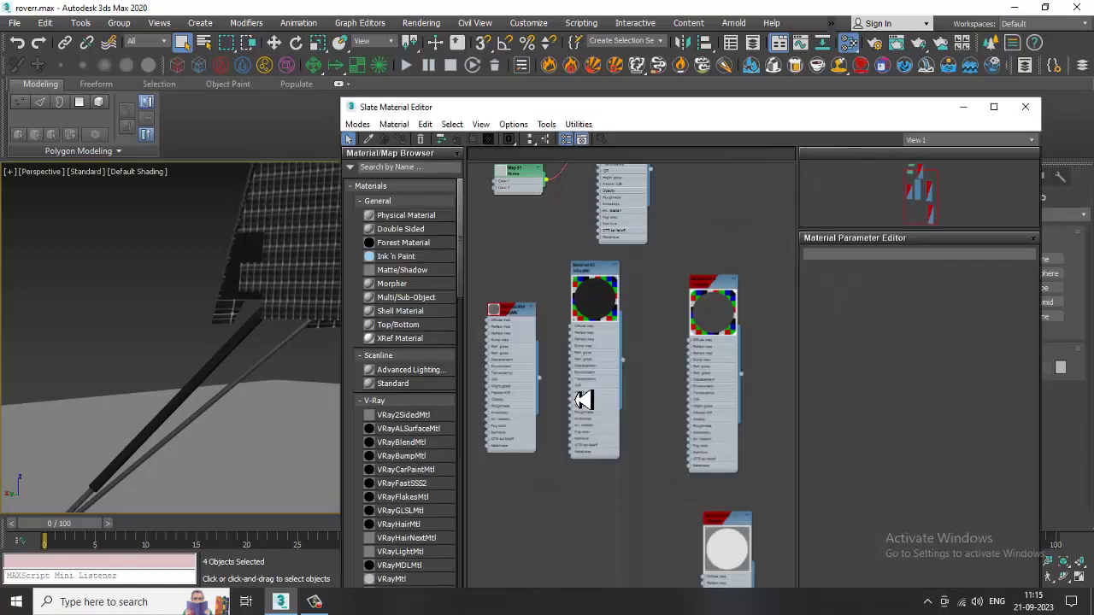
{"action": "middle_click_drag", "start_coordinate": [690, 489], "coordinate": [664, 273]}
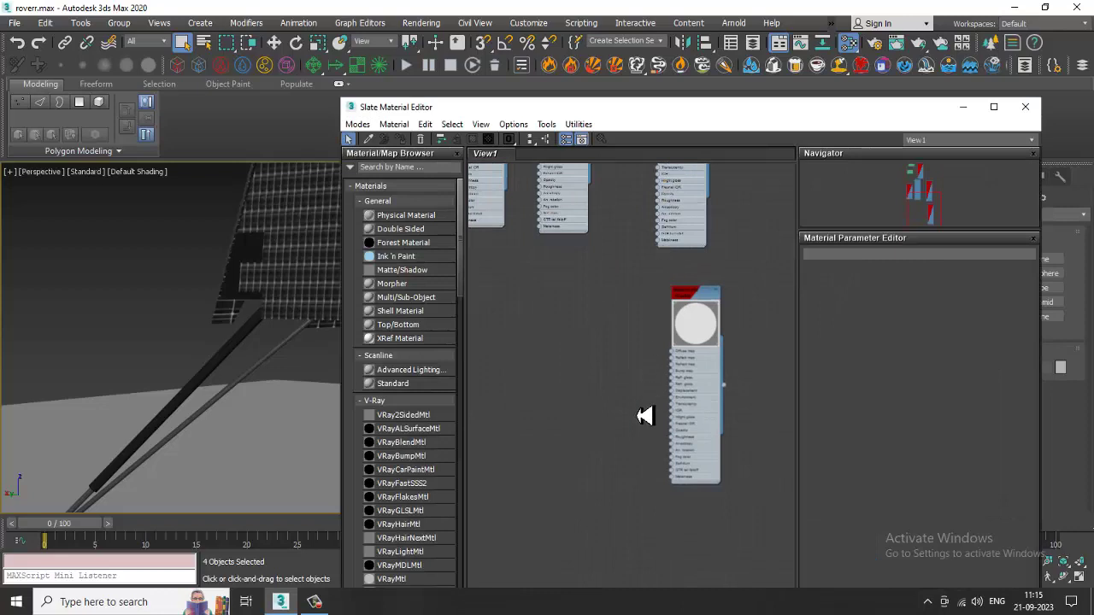
{"action": "middle_click_drag", "start_coordinate": [647, 415], "coordinate": [642, 367]}
{"action": "left_click_drag", "start_coordinate": [407, 585], "coordinate": [613, 369]}
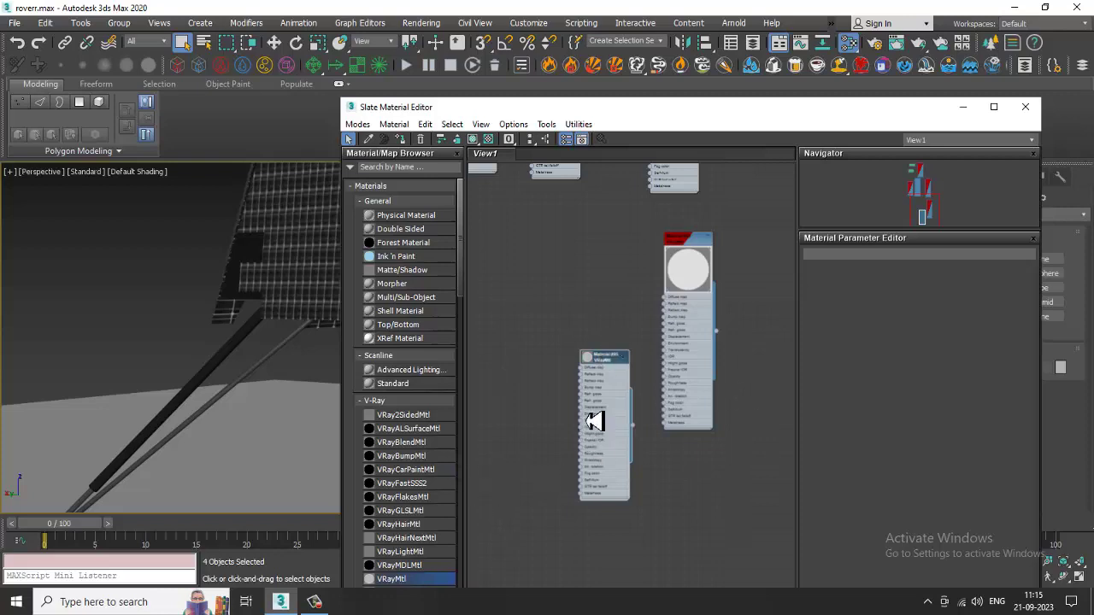
{"action": "left_click_drag", "start_coordinate": [716, 497], "coordinate": [699, 486]}
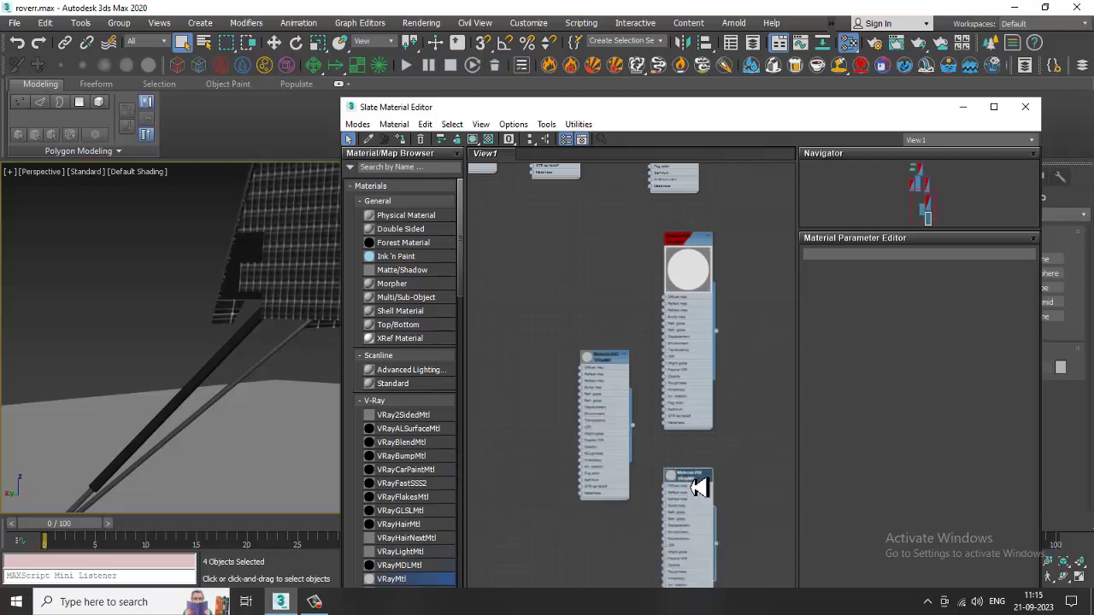
{"action": "double_click", "coordinate": [699, 487]}
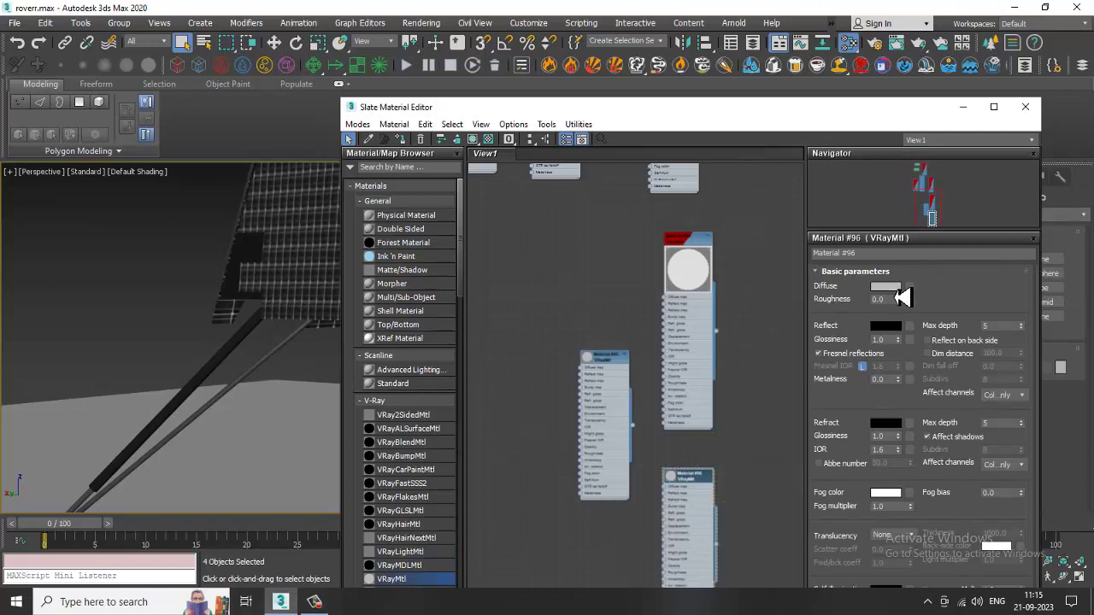
Set the new material's diffuse and reflection to dark grey, assign it to the selection and show it in the viewport
{"action": "left_click", "coordinate": [896, 291]}
{"action": "mouse_move", "coordinate": [419, 139]}
{"action": "left_mouse_down"}
{"action": "mouse_move", "coordinate": [409, 104]}
{"action": "mouse_move", "coordinate": [418, 128]}
{"action": "left_mouse_up"}
{"action": "left_click", "coordinate": [506, 210]}
{"action": "left_click", "coordinate": [889, 327]}
{"action": "left_click", "coordinate": [506, 210]}
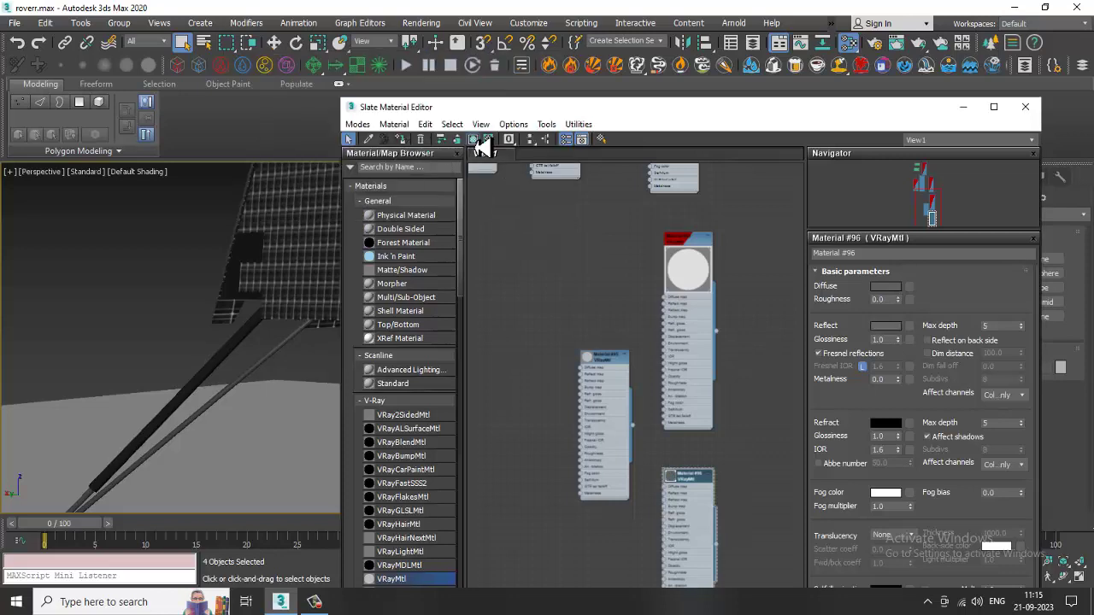
{"action": "left_click", "coordinate": [964, 107]}
{"action": "left_click", "coordinate": [766, 324]}
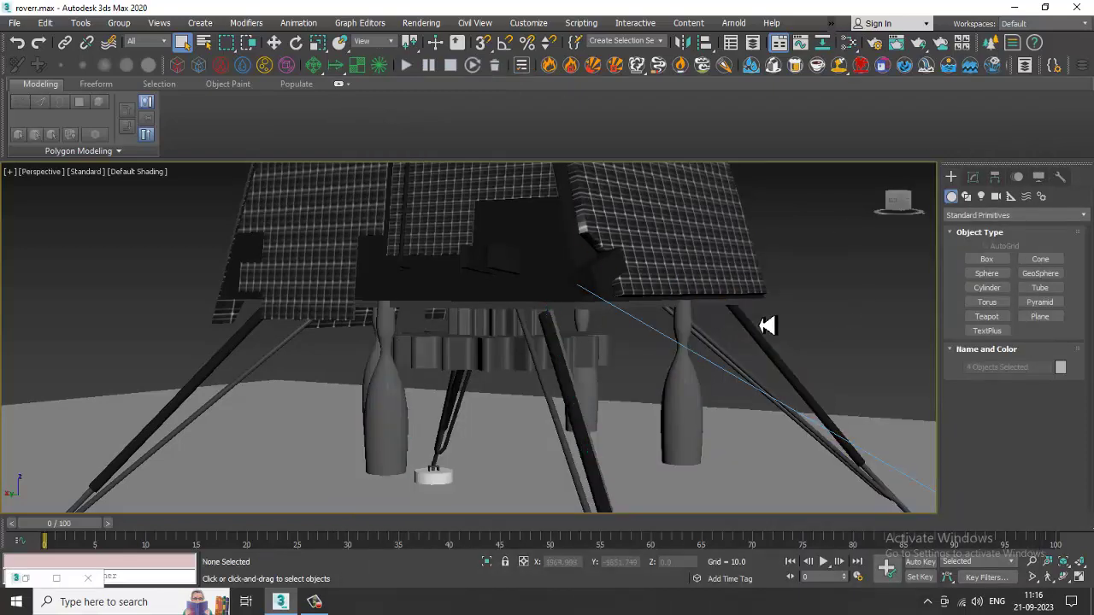
Select the four small bolts along the top plate edge above the twin-arm bracket
{"action": "scroll", "coordinate": [569, 336], "scroll_direction": "down", "scroll_amount": 4}
{"action": "middle_click_drag", "start_coordinate": [569, 337], "coordinate": [496, 332], "text": "alt"}
{"action": "scroll", "coordinate": [532, 312], "scroll_direction": "up", "scroll_amount": 5}
{"action": "left_click", "coordinate": [493, 331]}
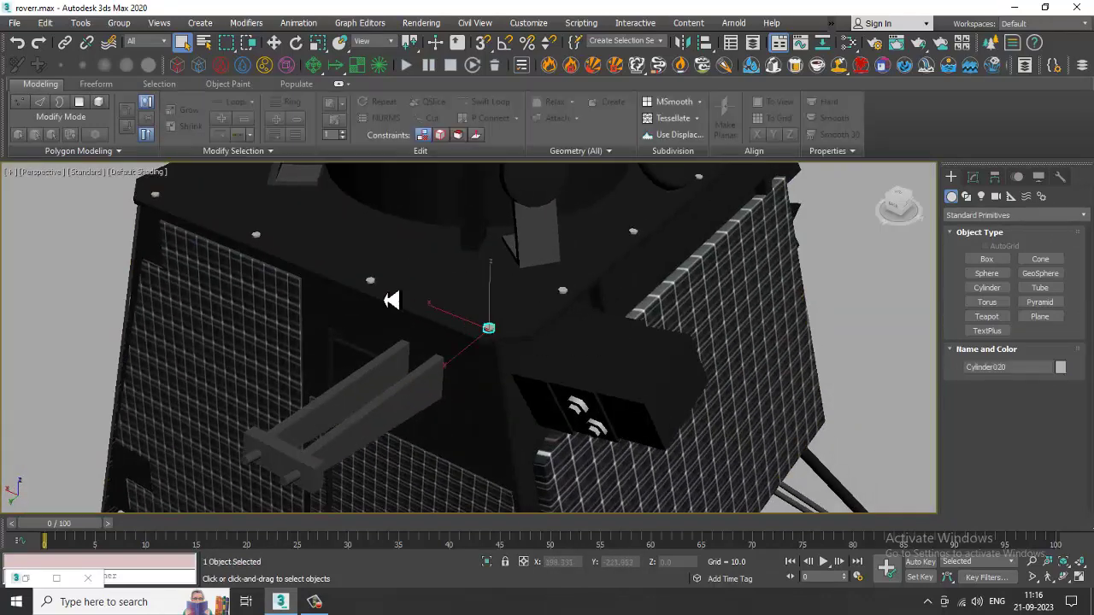
{"action": "left_click", "coordinate": [376, 285], "text": "ctrl"}
{"action": "scroll", "coordinate": [374, 285], "scroll_direction": "up", "scroll_amount": 4}
{"action": "middle_click_drag", "start_coordinate": [374, 286], "coordinate": [484, 334]}
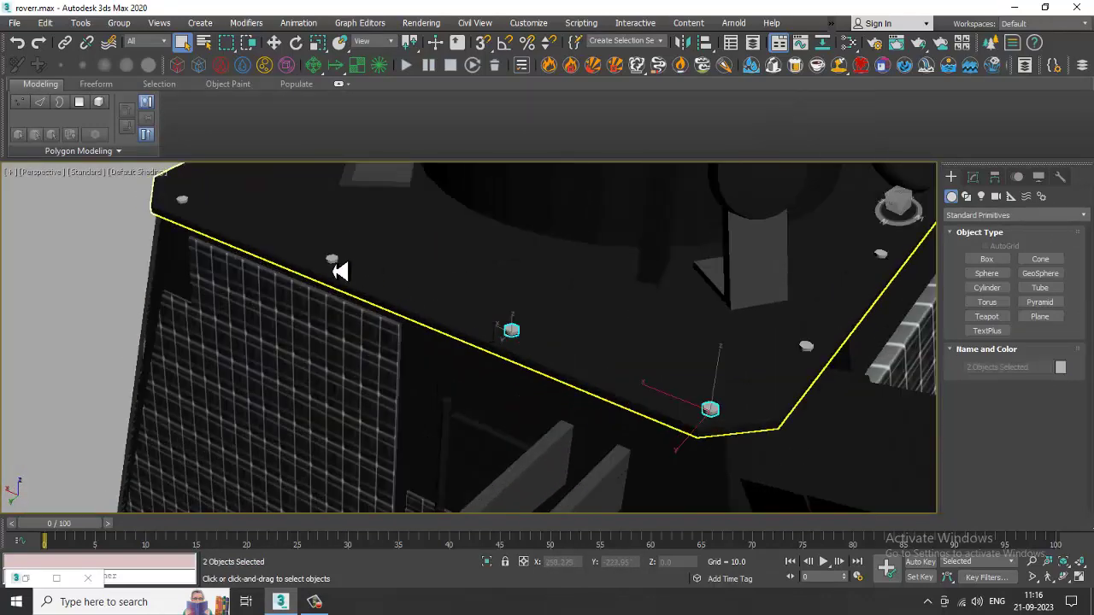
{"action": "left_click", "coordinate": [340, 271], "text": "ctrl"}
{"action": "middle_click_drag", "start_coordinate": [337, 269], "coordinate": [510, 332], "text": "alt"}
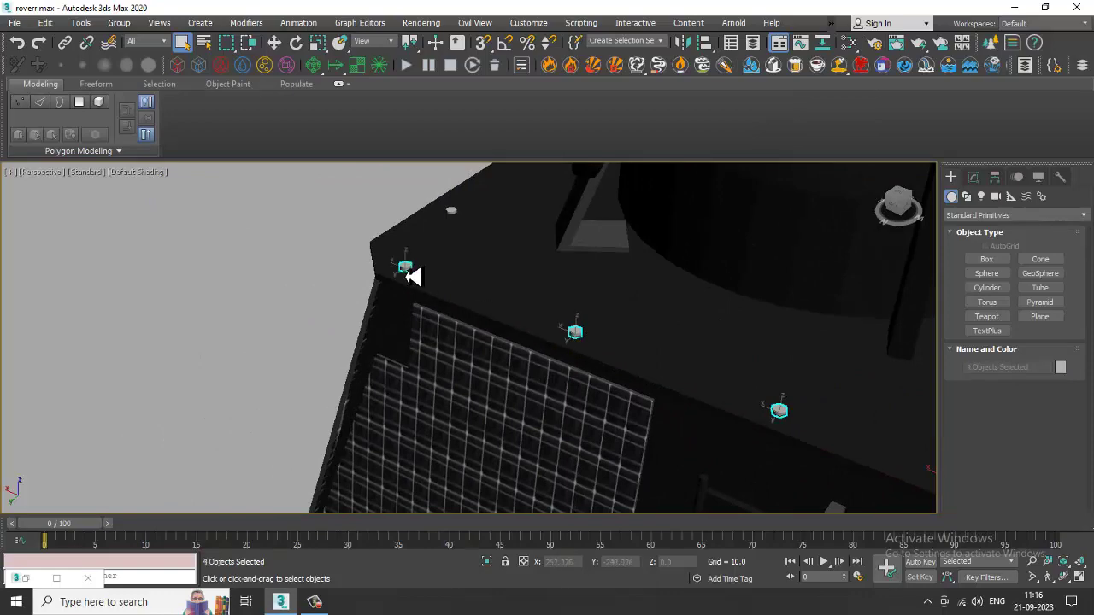
Add the five bolts along the plate edge above the large solar panel to the selection
{"action": "middle_click_drag", "start_coordinate": [459, 220], "coordinate": [669, 301], "text": "alt"}
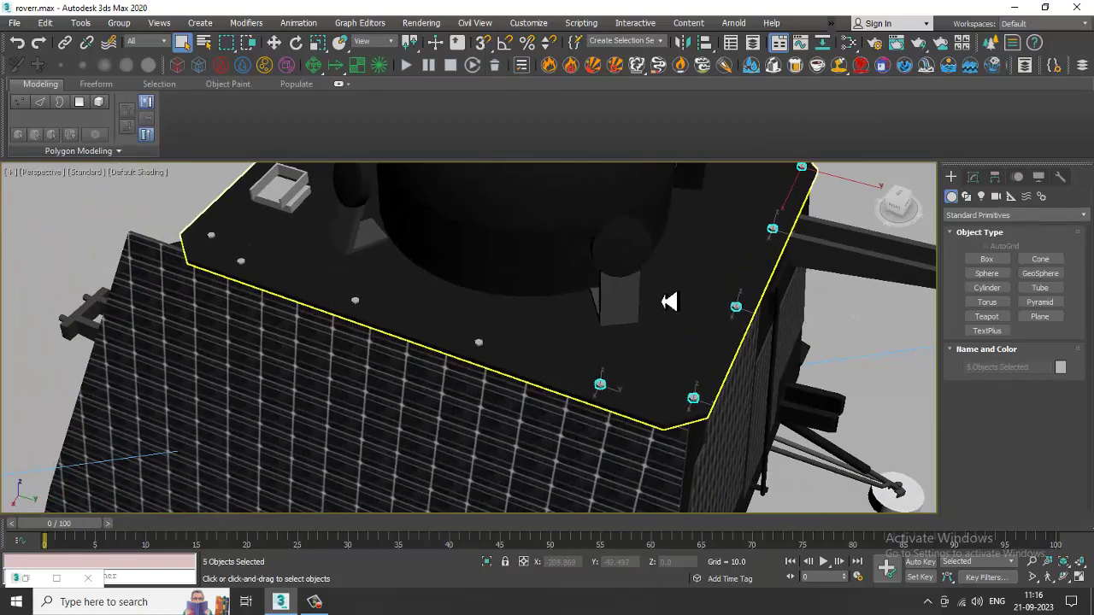
{"action": "left_click", "coordinate": [481, 347], "text": "ctrl"}
{"action": "middle_click_drag", "start_coordinate": [576, 350], "coordinate": [504, 329], "text": "alt"}
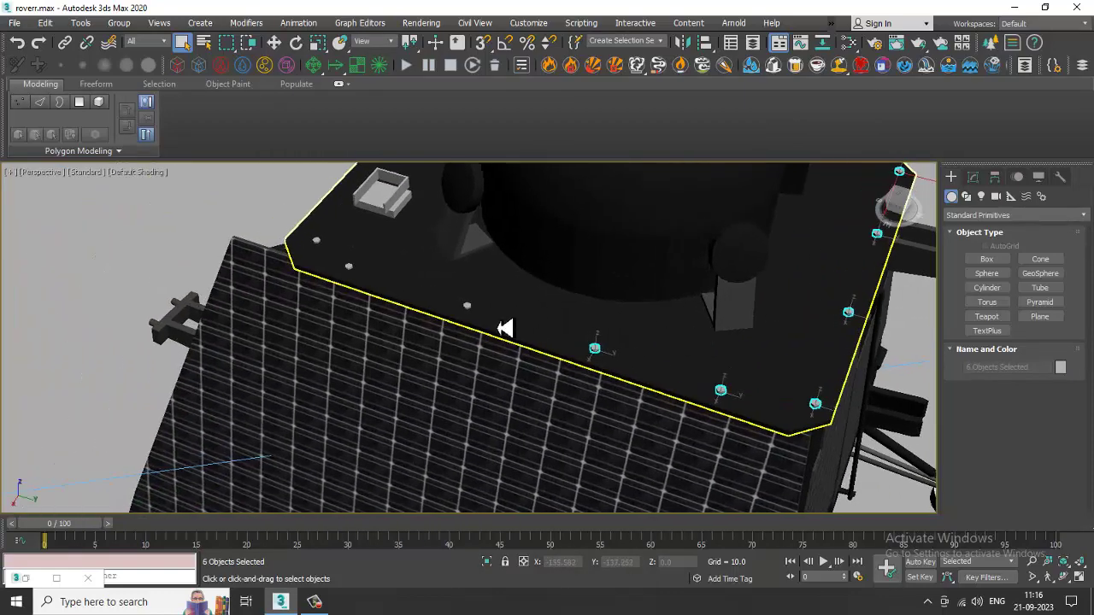
{"action": "left_click", "coordinate": [468, 309], "text": "ctrl"}
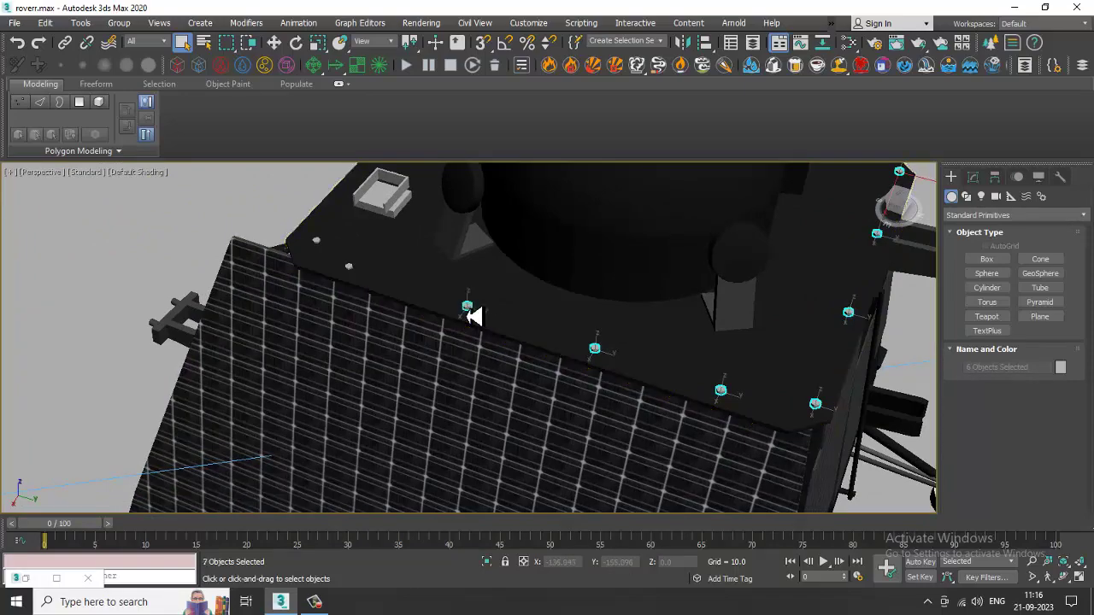
{"action": "left_click", "coordinate": [349, 268], "text": "ctrl"}
{"action": "middle_click_drag", "start_coordinate": [321, 249], "coordinate": [570, 344], "text": "alt"}
{"action": "left_click", "coordinate": [570, 344], "text": "ctrl"}
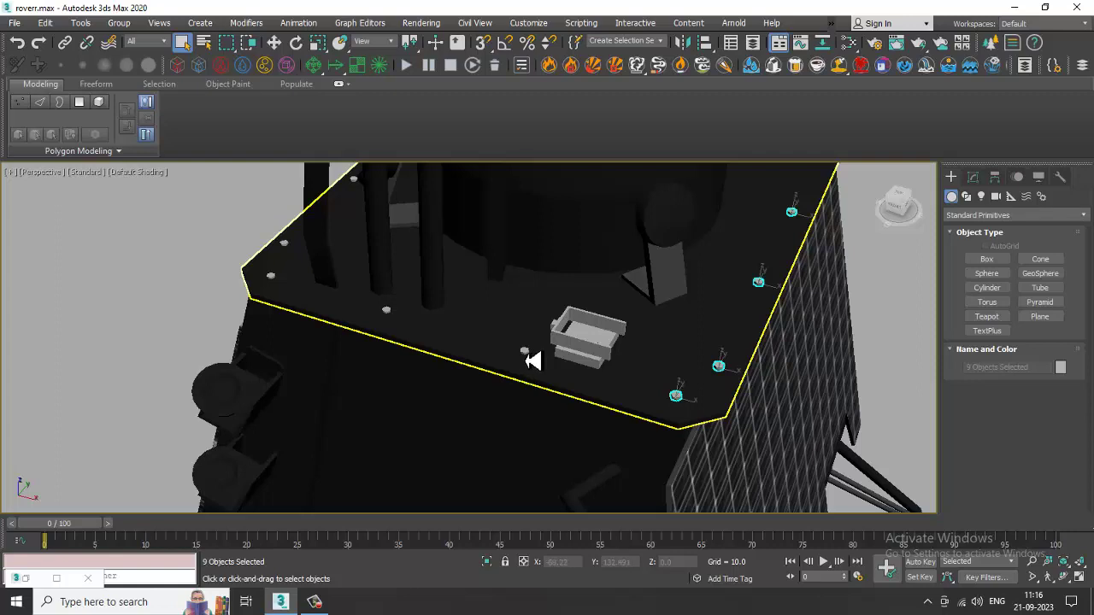
Add the three bolts along the plate edge beside the small open box and the upright posts to the selection
{"action": "left_click", "coordinate": [526, 352], "text": "ctrl"}
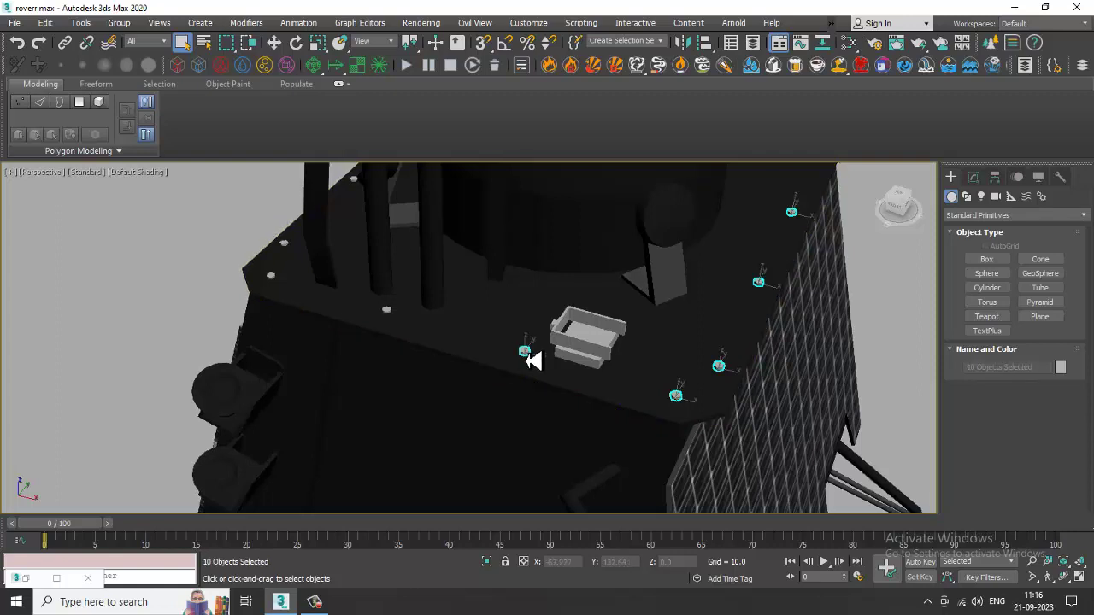
{"action": "scroll", "coordinate": [532, 360], "scroll_direction": "up", "scroll_amount": 3}
{"action": "left_click", "coordinate": [323, 297], "text": "ctrl"}
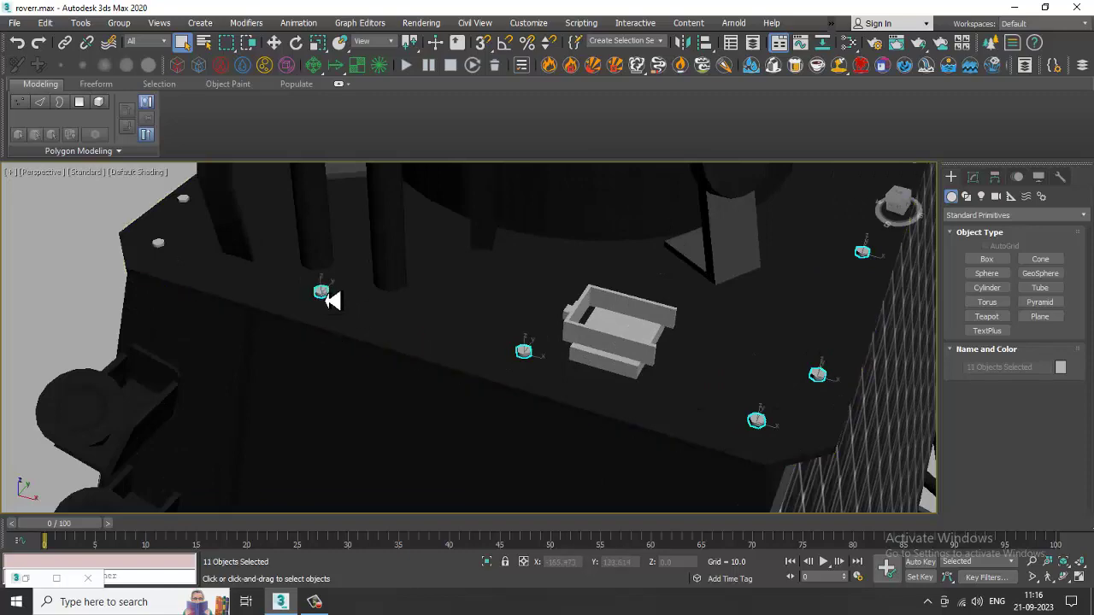
{"action": "middle_click_drag", "start_coordinate": [330, 298], "coordinate": [538, 513], "text": "alt"}
{"action": "left_click", "coordinate": [524, 483], "text": "ctrl"}
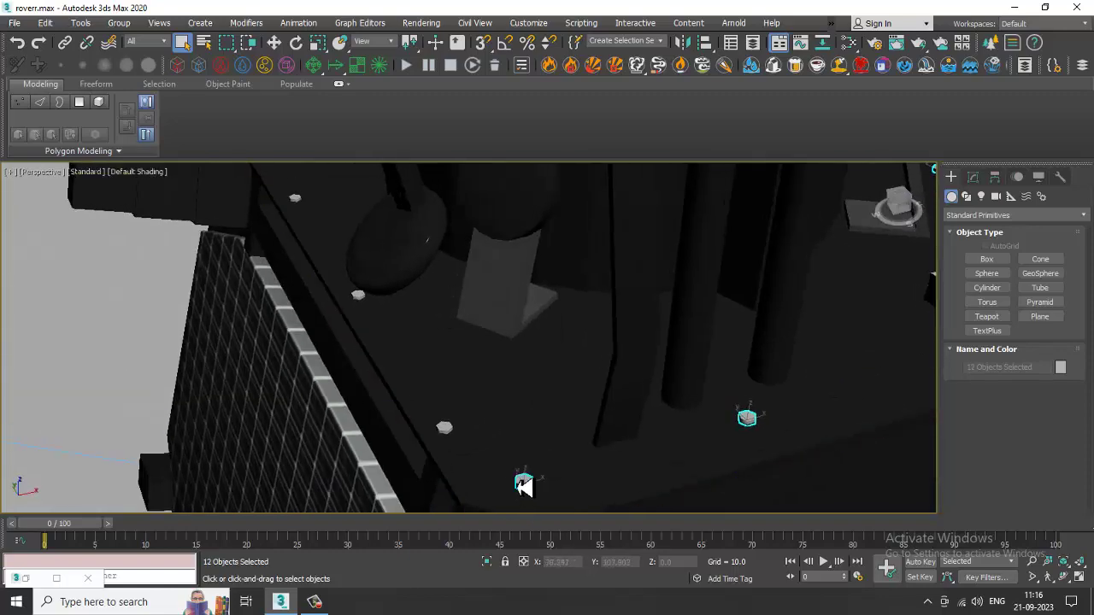
Complete the bolt selection with the four remaining bolts along the last edge of the top plate
{"action": "left_click", "coordinate": [446, 429], "text": "ctrl"}
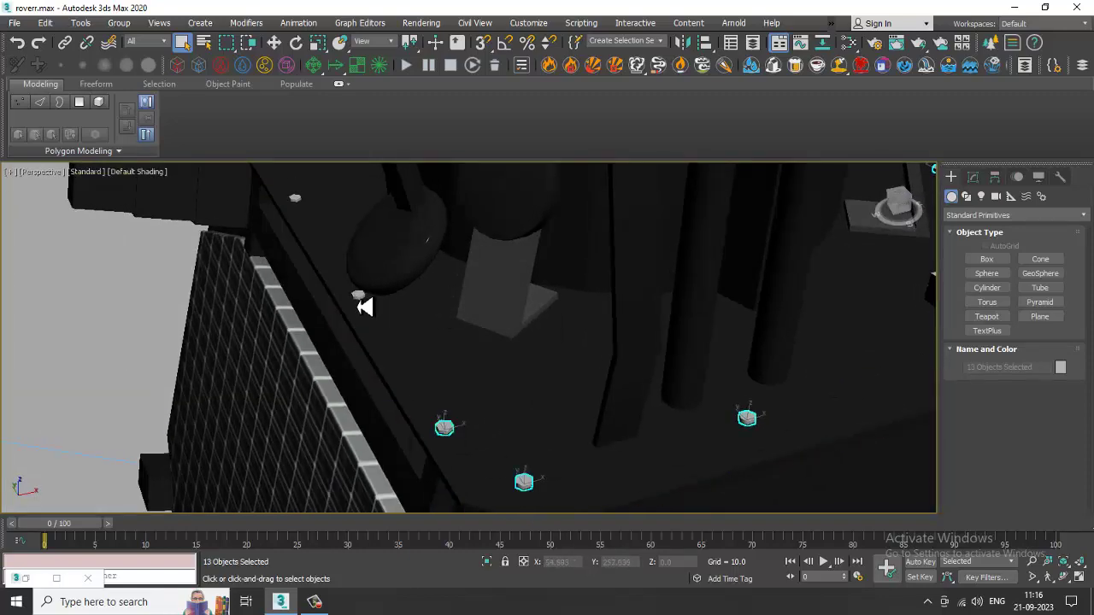
{"action": "left_click", "coordinate": [359, 297], "text": "ctrl"}
{"action": "left_click", "coordinate": [299, 204], "text": "ctrl"}
{"action": "middle_click_drag", "start_coordinate": [299, 204], "coordinate": [409, 249], "text": "alt"}
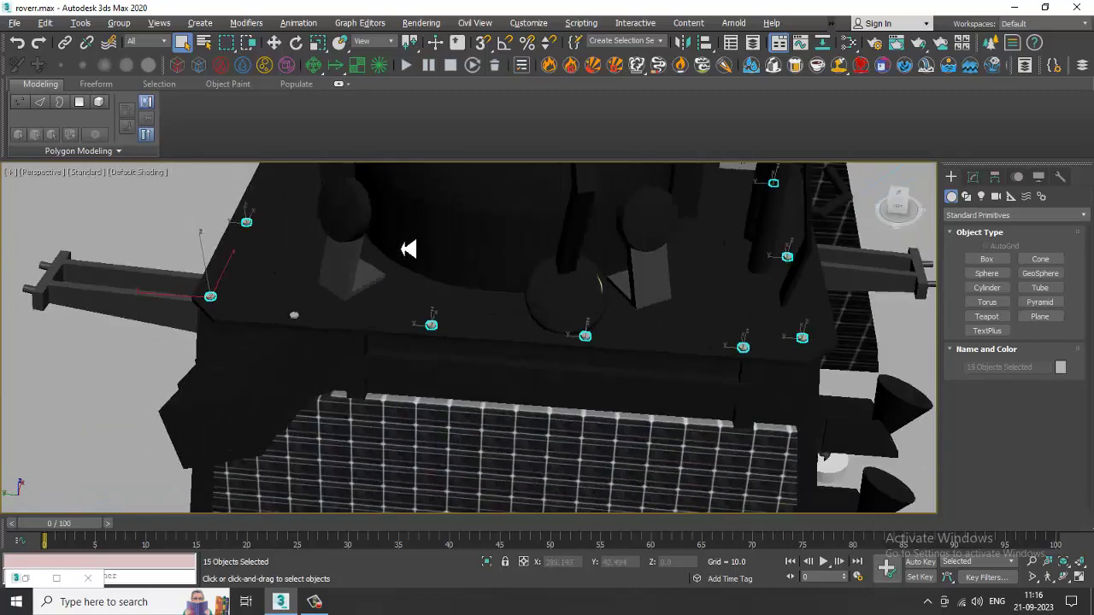
{"action": "left_click", "coordinate": [295, 317], "text": "ctrl"}
{"action": "scroll", "coordinate": [349, 306], "scroll_direction": "down", "scroll_amount": 4}
{"action": "middle_click_drag", "start_coordinate": [610, 347], "coordinate": [501, 312], "text": "alt"}
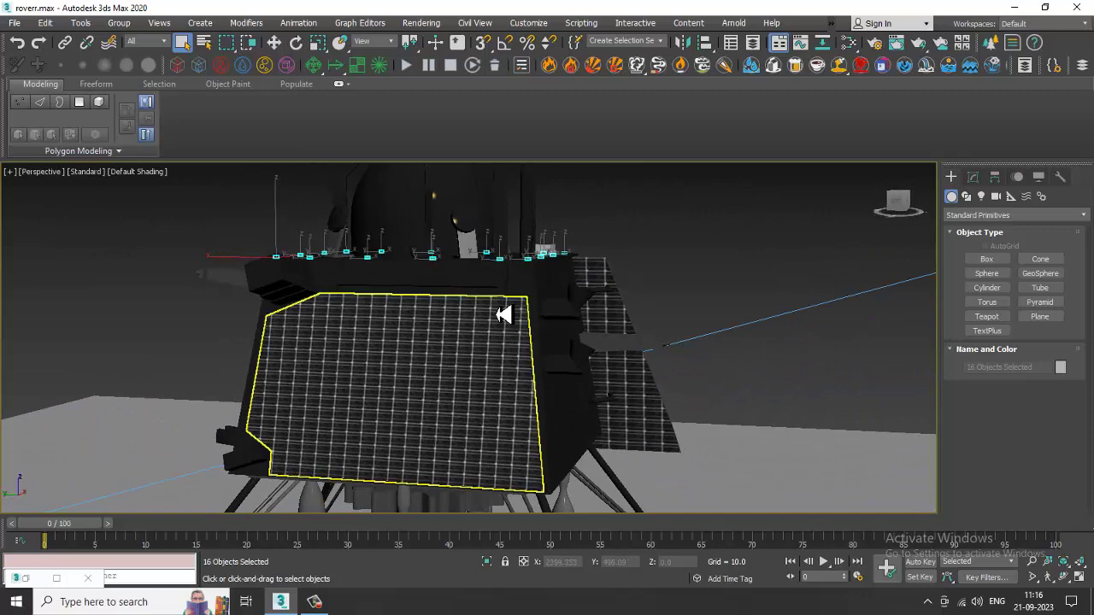
Create another VRayMtl in the Slate Material Editor and set its diffuse to light grey, value 201
{"action": "key", "text": "m"}
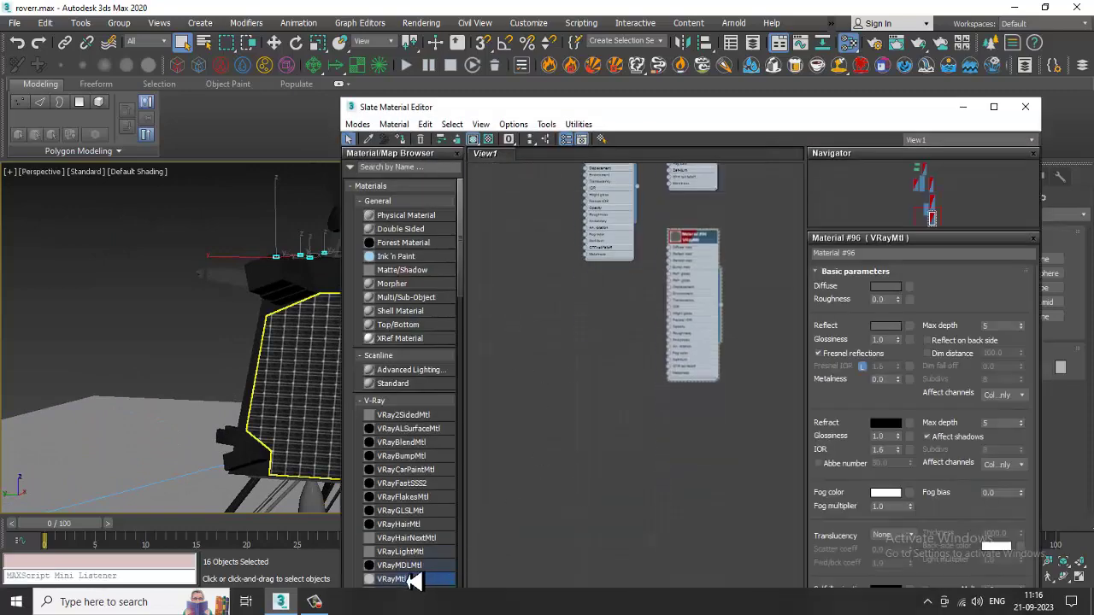
{"action": "left_click_drag", "start_coordinate": [623, 384], "coordinate": [623, 382]}
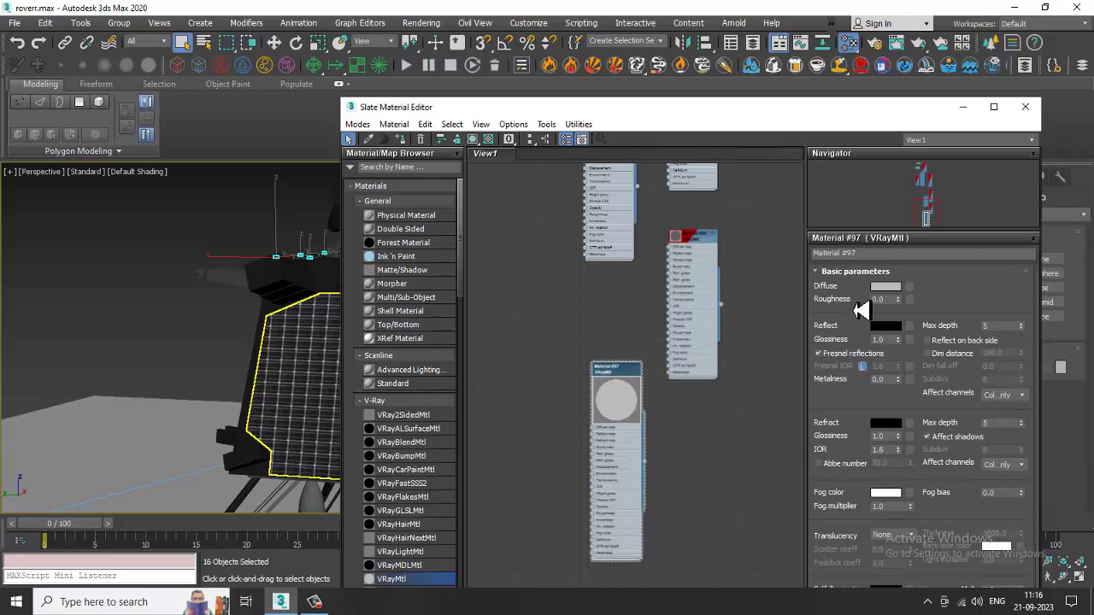
{"action": "left_click", "coordinate": [886, 287]}
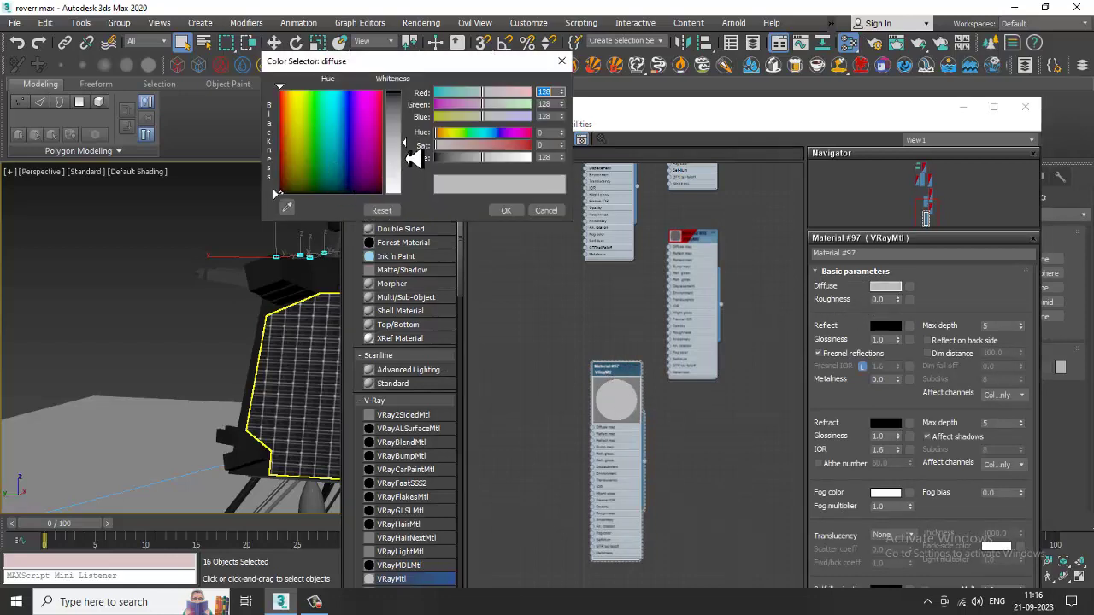
{"action": "left_click_drag", "start_coordinate": [407, 151], "coordinate": [412, 175]}
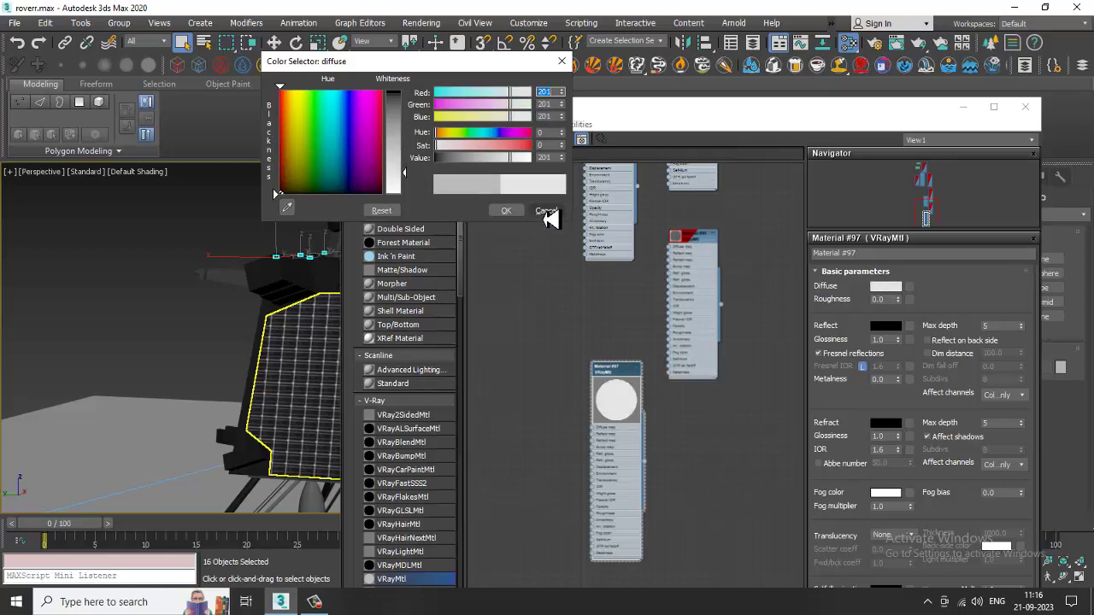
{"action": "left_click", "coordinate": [504, 211]}
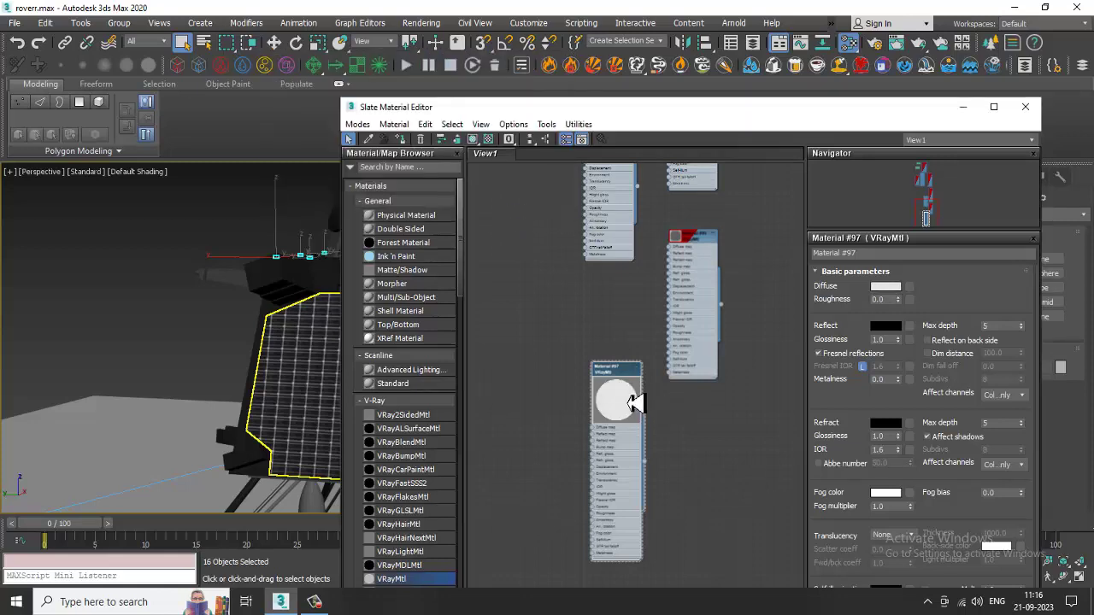
Set the material's reflection to light grey, value 206, and show the background in its preview
{"action": "left_click", "coordinate": [893, 330]}
{"action": "left_click_drag", "start_coordinate": [416, 137], "coordinate": [413, 175]}
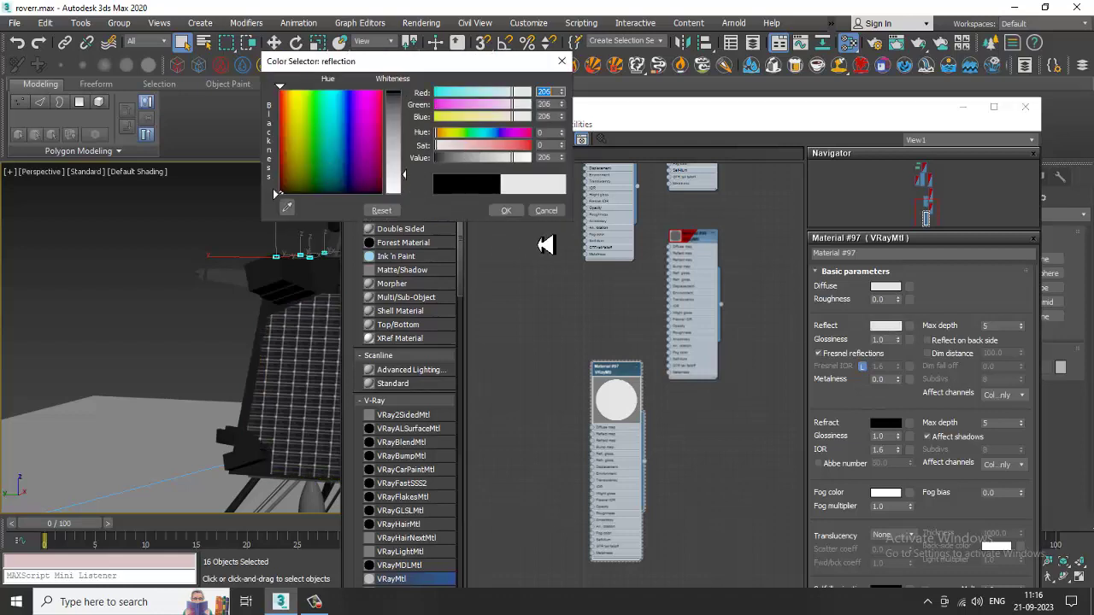
{"action": "left_click", "coordinate": [506, 210]}
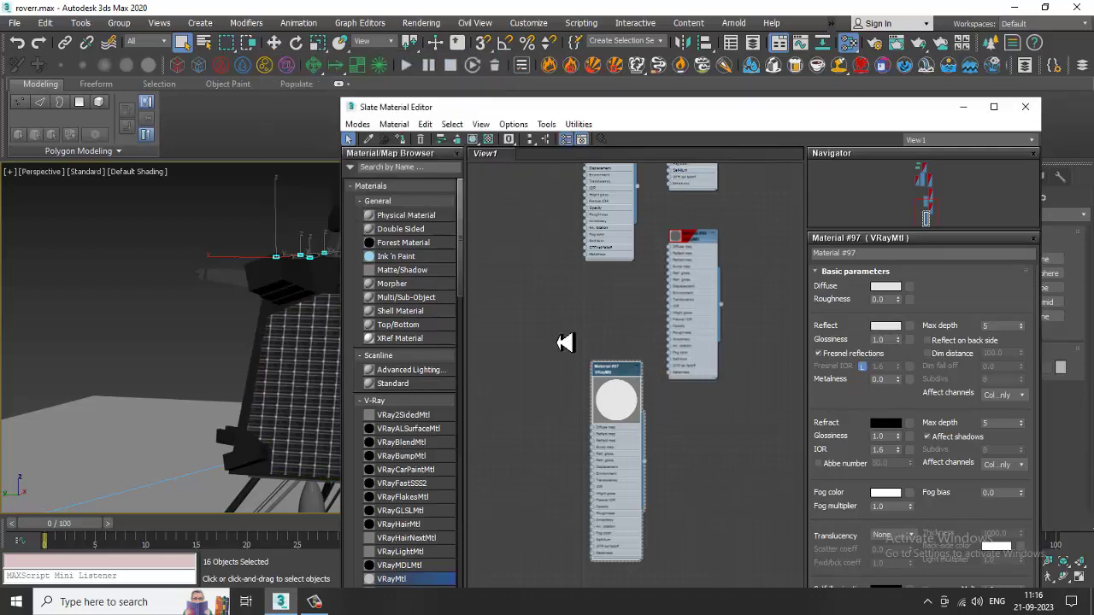
{"action": "left_click", "coordinate": [489, 141]}
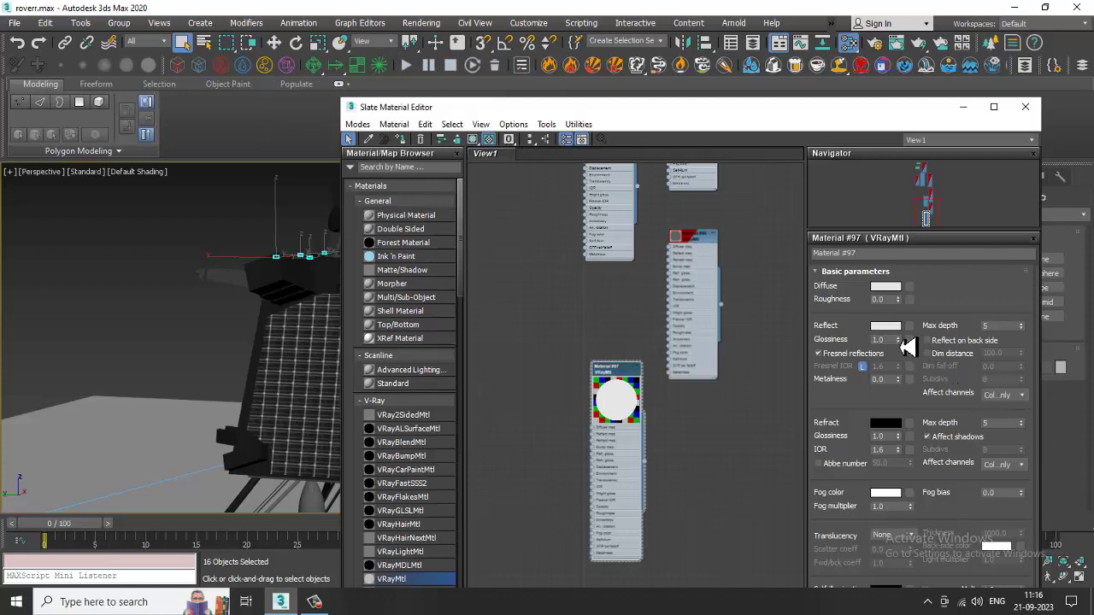
Set reflection glossiness to 0.6, unlock Fresnel IOR and set it to 13.34, then assign the material to the bolts and show it shaded
{"action": "left_click_drag", "start_coordinate": [899, 344], "coordinate": [911, 376]}
{"action": "left_click", "coordinate": [315, 602]}
{"action": "left_click", "coordinate": [316, 604]}
{"action": "left_click", "coordinate": [863, 367]}
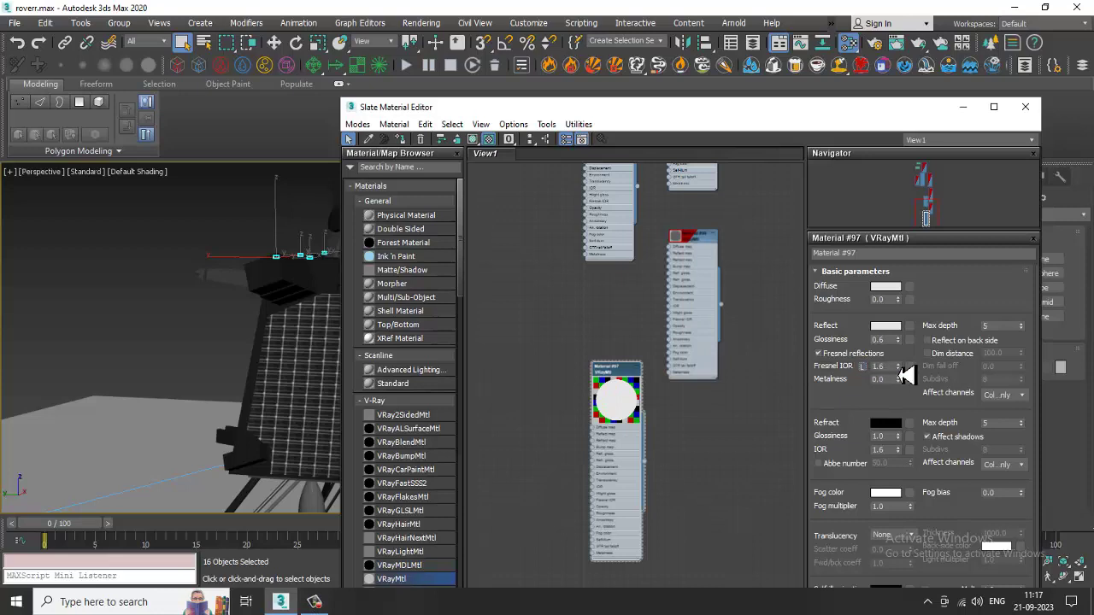
{"action": "left_click_drag", "start_coordinate": [900, 23], "coordinate": [872, 171]}
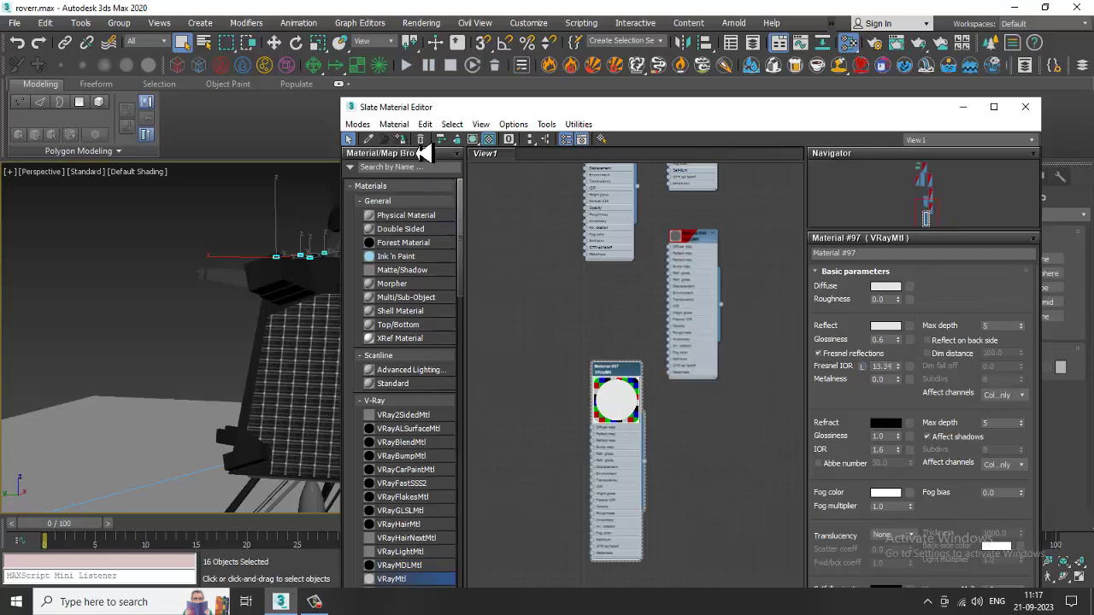
{"action": "left_click", "coordinate": [475, 140]}
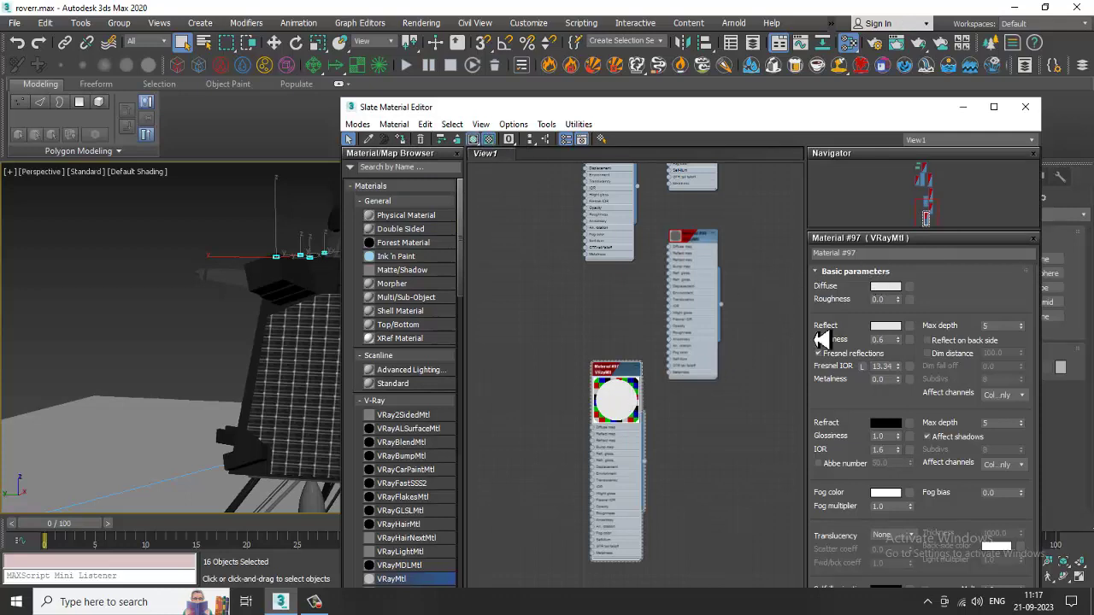
Rename the bolt material as nuts_bolts and put the Slate Material Editor away
{"action": "left_click", "coordinate": [893, 255]}
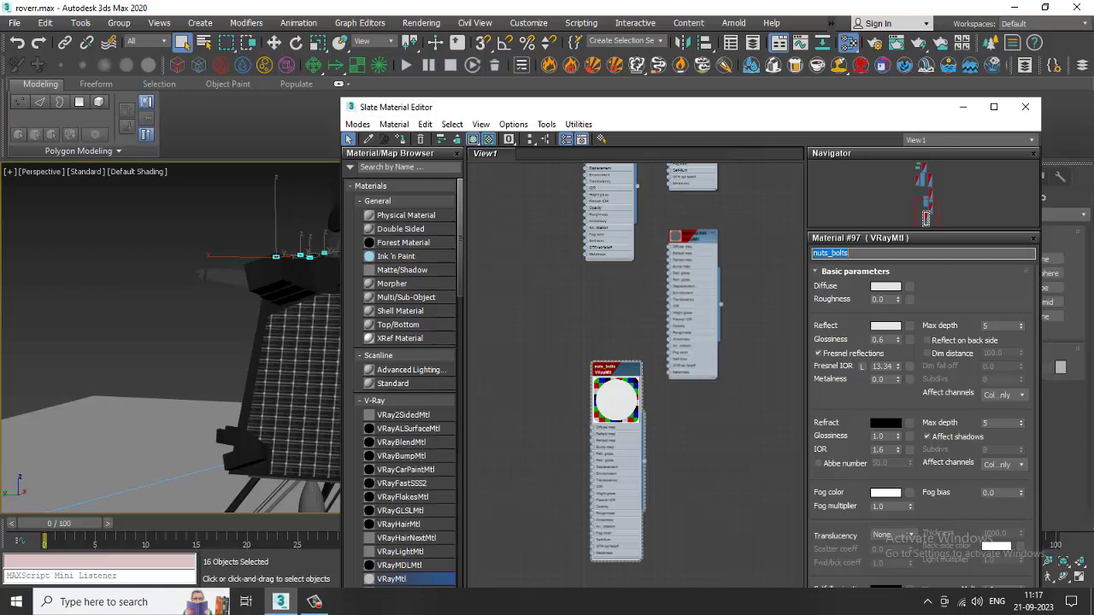
{"action": "left_click", "coordinate": [963, 107]}
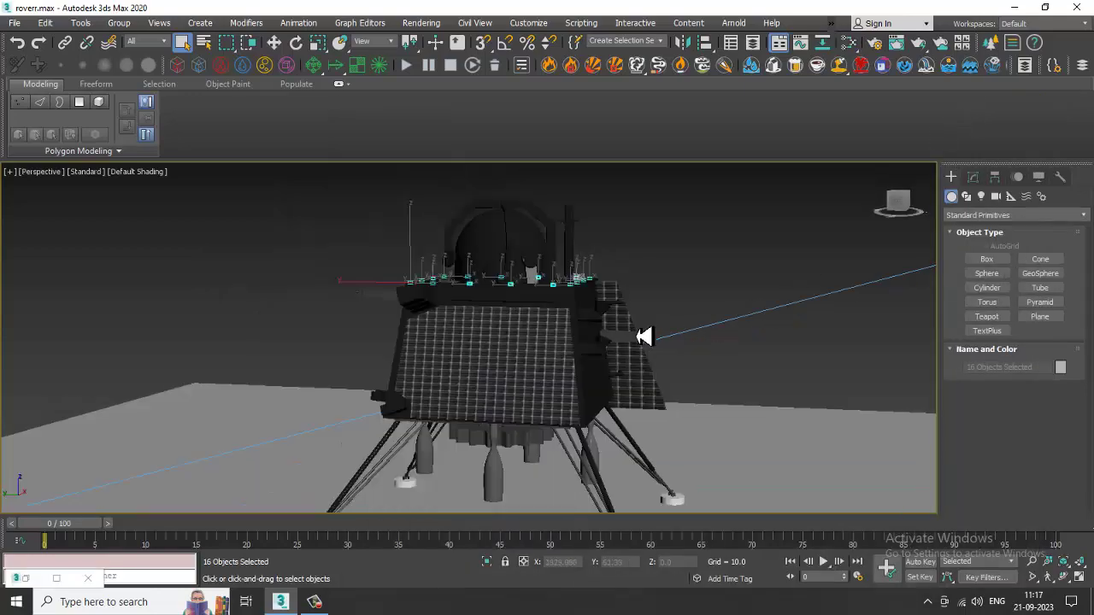
Select the three parts of the small light-grey bracket beside the bolts on the lander's top plate
{"action": "middle_click_drag", "start_coordinate": [645, 336], "coordinate": [639, 376], "text": "alt"}
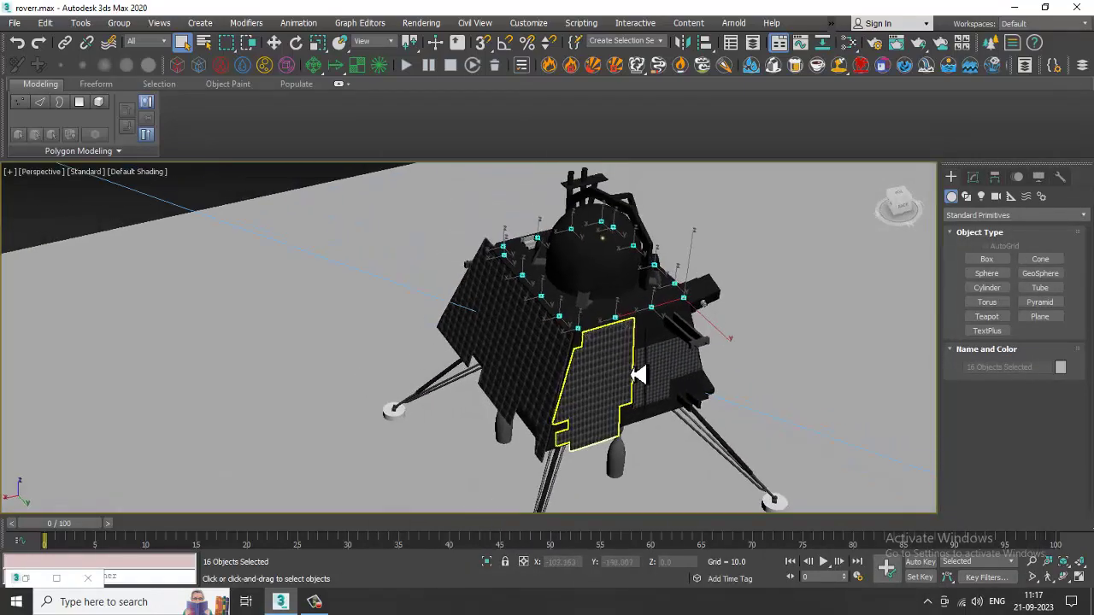
{"action": "scroll", "coordinate": [638, 374], "scroll_direction": "up", "scroll_amount": 4}
{"action": "middle_click_drag", "start_coordinate": [578, 330], "coordinate": [477, 331], "text": "alt"}
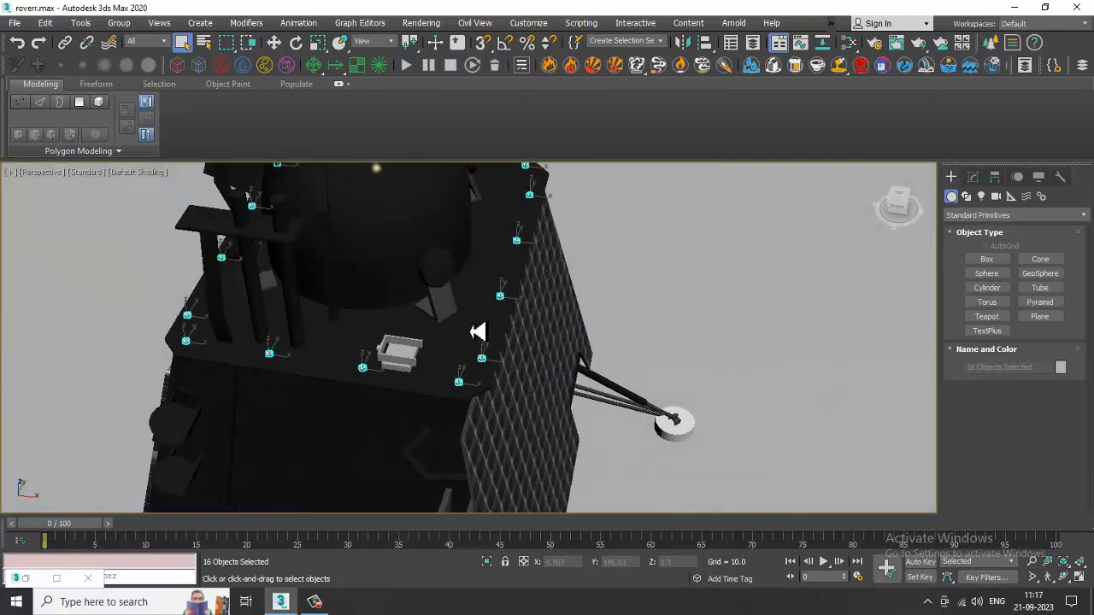
{"action": "scroll", "coordinate": [477, 332], "scroll_direction": "up", "scroll_amount": 3}
{"action": "left_click", "coordinate": [313, 379]}
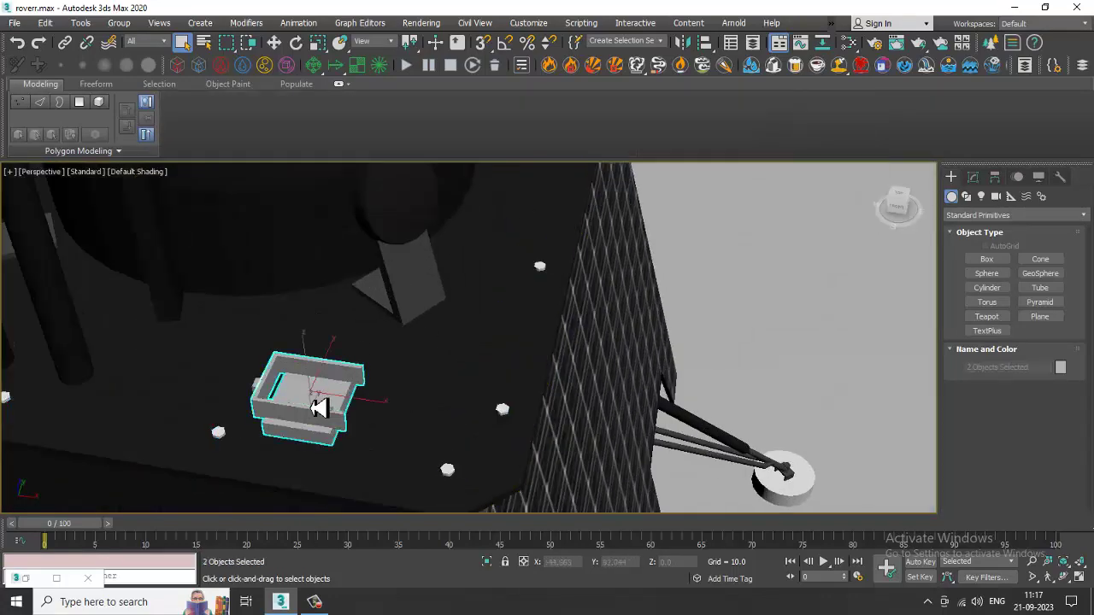
{"action": "middle_click_drag", "start_coordinate": [285, 408], "coordinate": [288, 402], "text": "alt"}
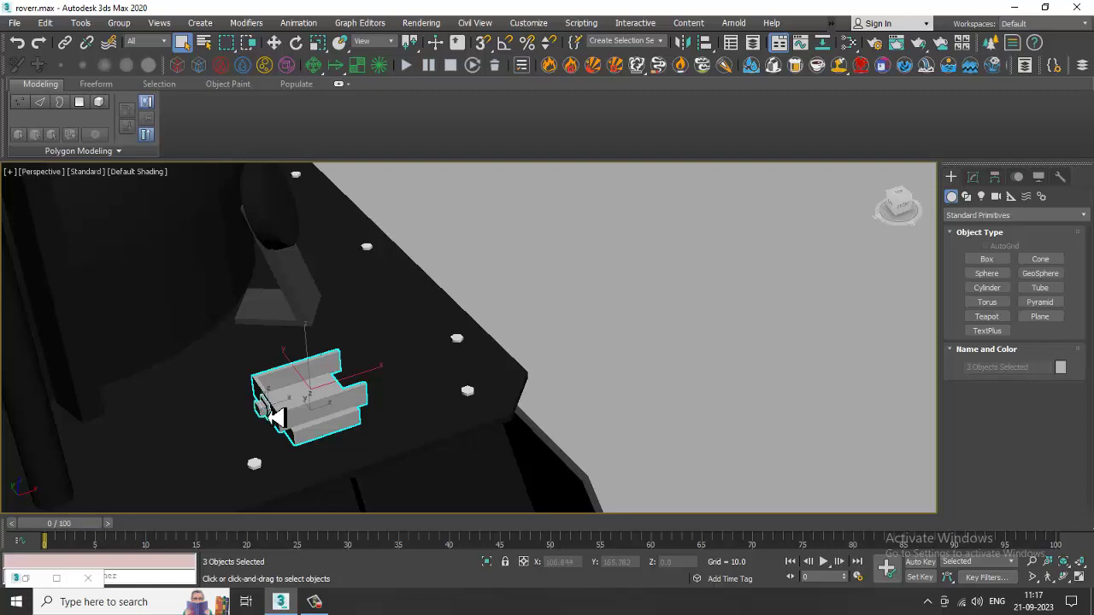
Find the existing dark VRayMtl named Material #3 among the material nodes and assign it to the selected bracket parts
{"action": "key", "text": "m"}
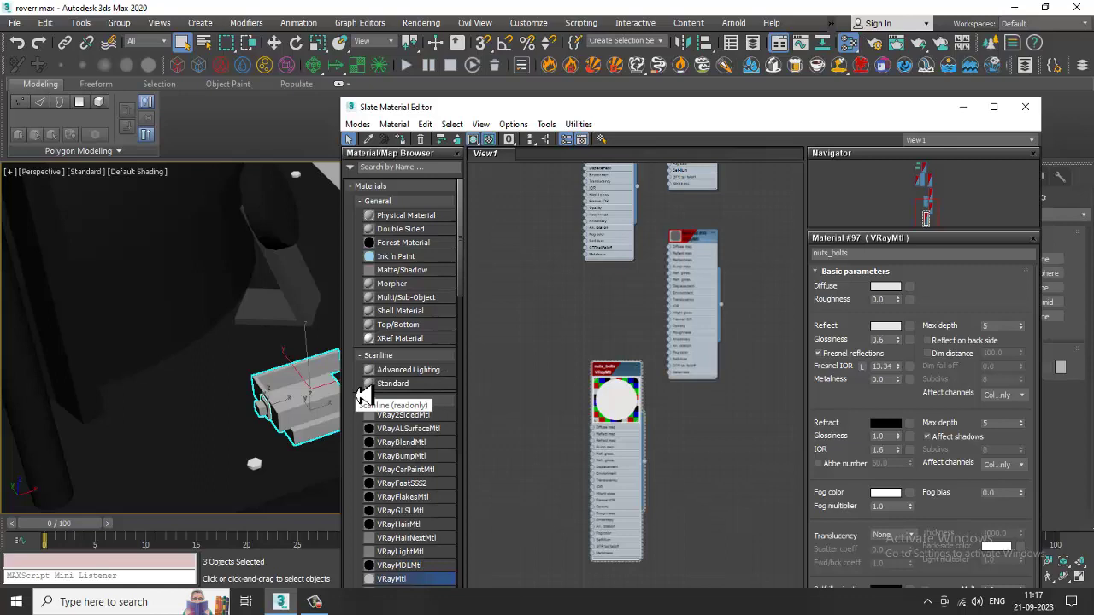
{"action": "middle_click_drag", "start_coordinate": [652, 254], "coordinate": [662, 567]}
{"action": "middle_click_drag", "start_coordinate": [703, 240], "coordinate": [709, 549]}
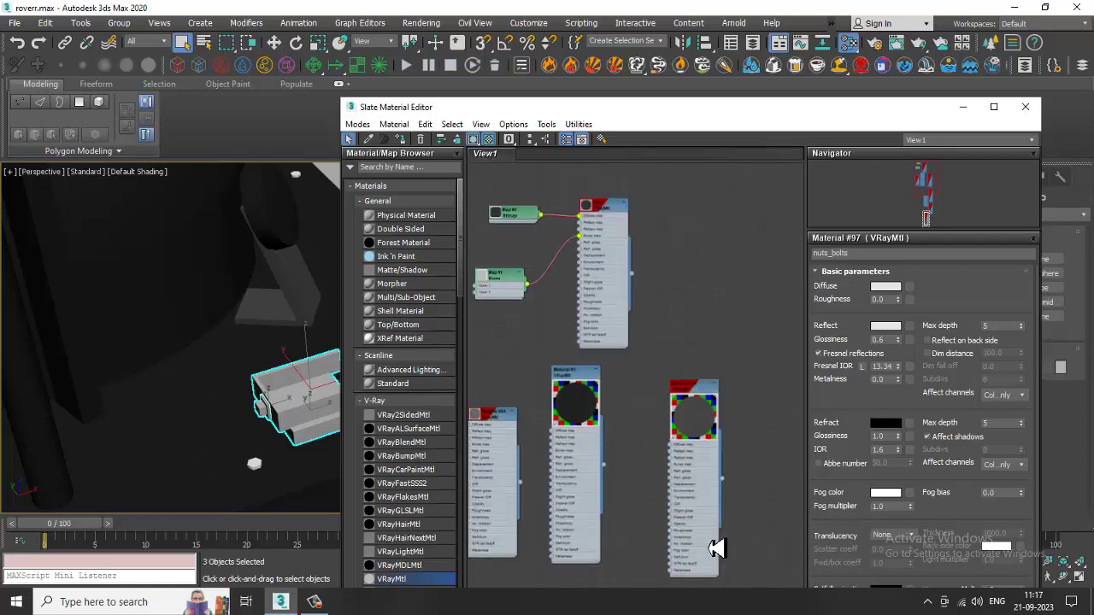
{"action": "middle_click_drag", "start_coordinate": [576, 400], "coordinate": [680, 512]}
{"action": "middle_click_drag", "start_coordinate": [724, 454], "coordinate": [633, 287]}
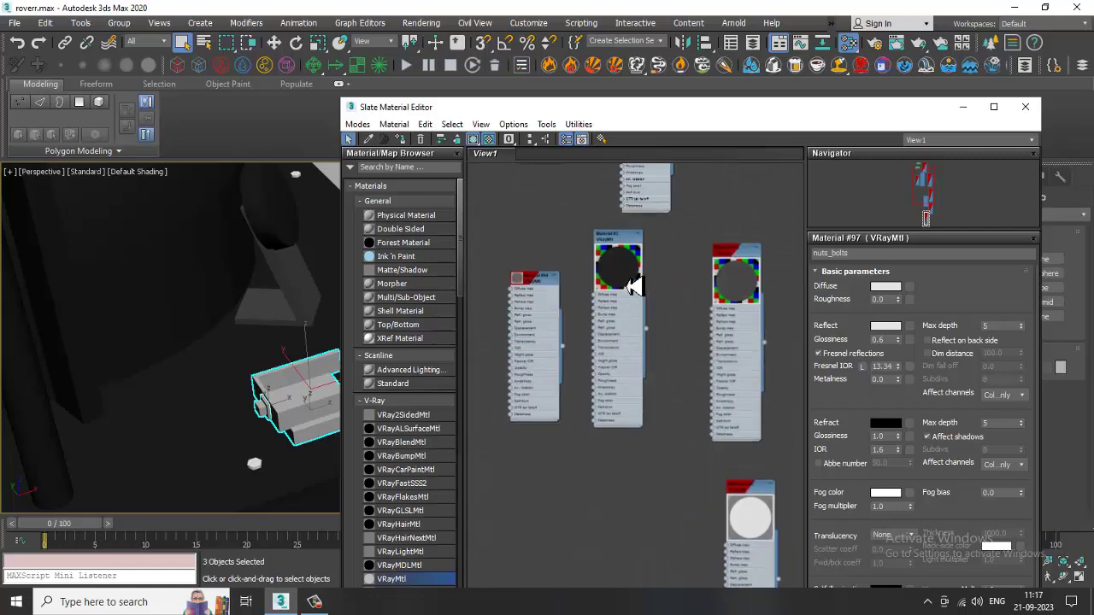
{"action": "scroll", "coordinate": [633, 286], "scroll_direction": "up", "scroll_amount": 1}
{"action": "middle_click_drag", "start_coordinate": [696, 432], "coordinate": [656, 362]}
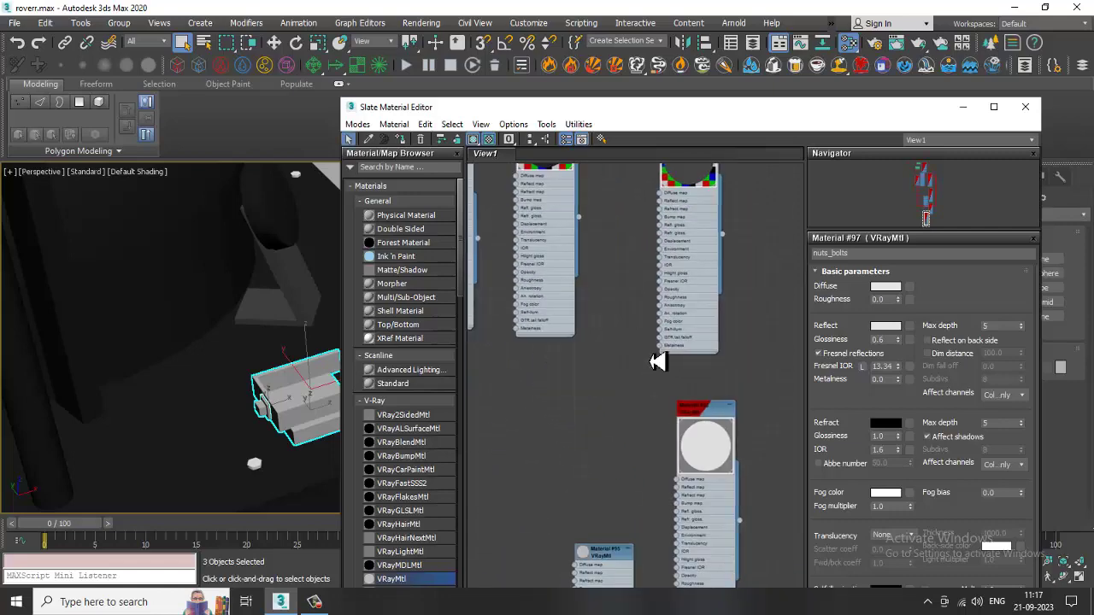
{"action": "middle_click_drag", "start_coordinate": [715, 458], "coordinate": [701, 188]}
{"action": "middle_click_drag", "start_coordinate": [695, 396], "coordinate": [720, 469]}
{"action": "scroll", "coordinate": [622, 373], "scroll_direction": "up", "scroll_amount": 1}
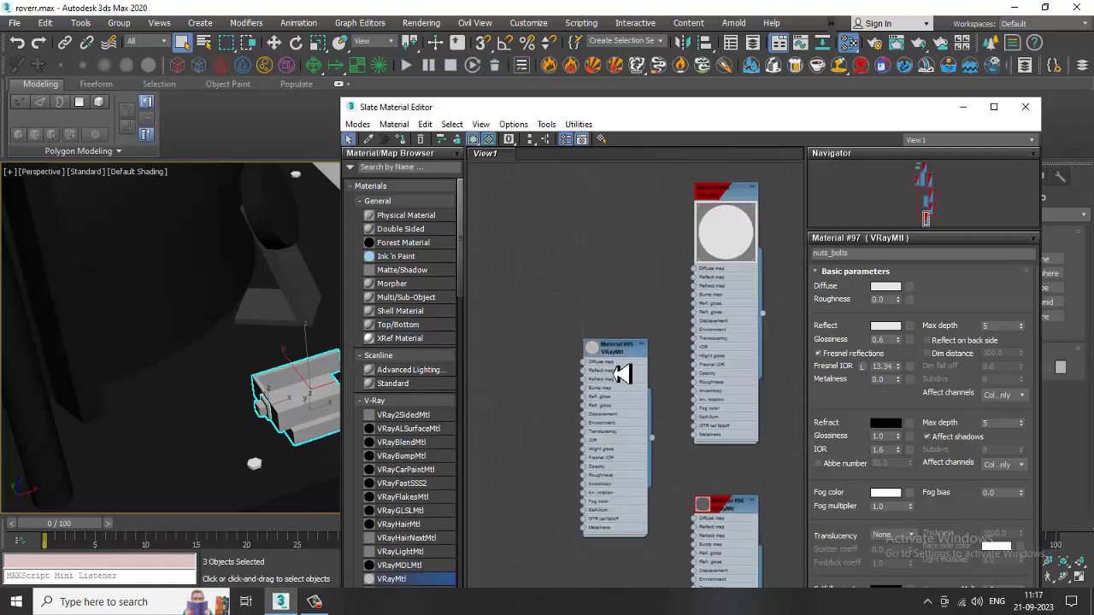
{"action": "scroll", "coordinate": [622, 373], "scroll_direction": "up", "scroll_amount": 1}
{"action": "middle_click_drag", "start_coordinate": [796, 297], "coordinate": [744, 540]}
{"action": "middle_click_drag", "start_coordinate": [682, 265], "coordinate": [733, 469]}
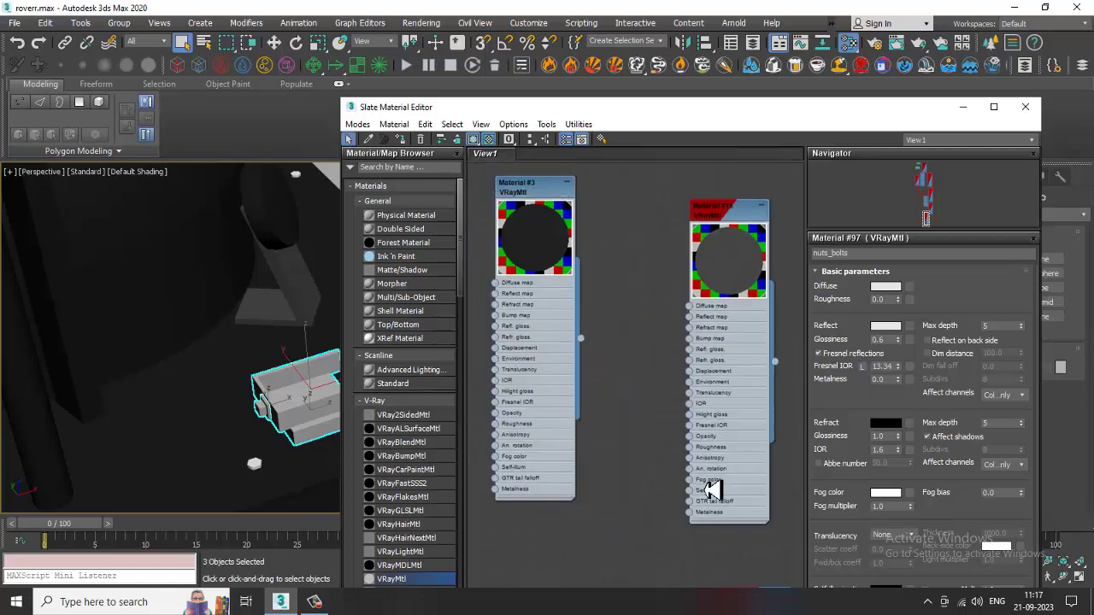
{"action": "middle_click_drag", "start_coordinate": [666, 288], "coordinate": [681, 374]}
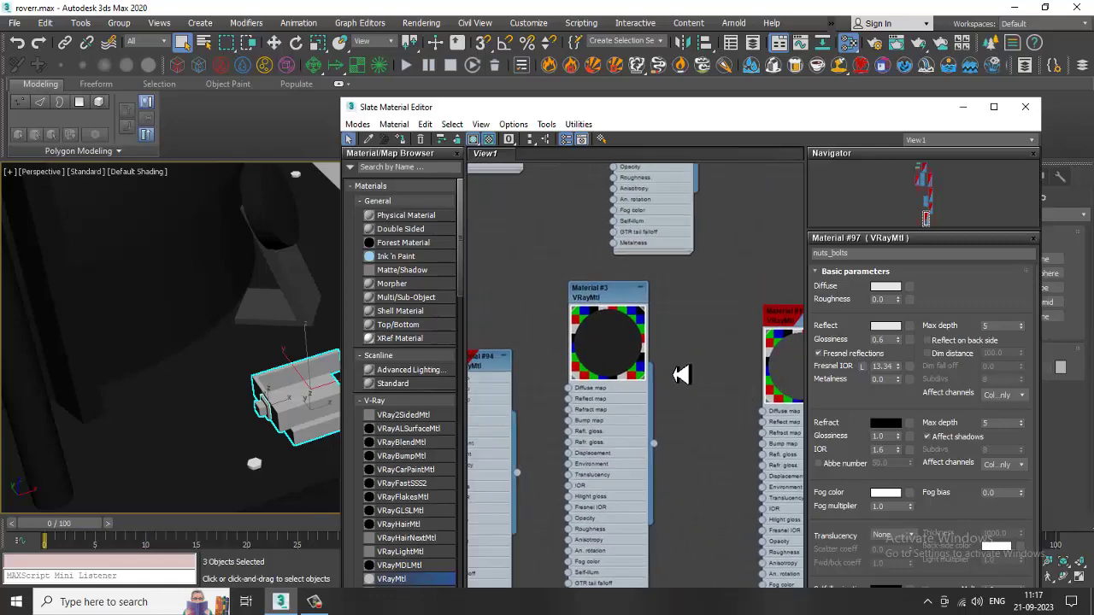
{"action": "double_click", "coordinate": [795, 325]}
{"action": "double_click", "coordinate": [622, 294]}
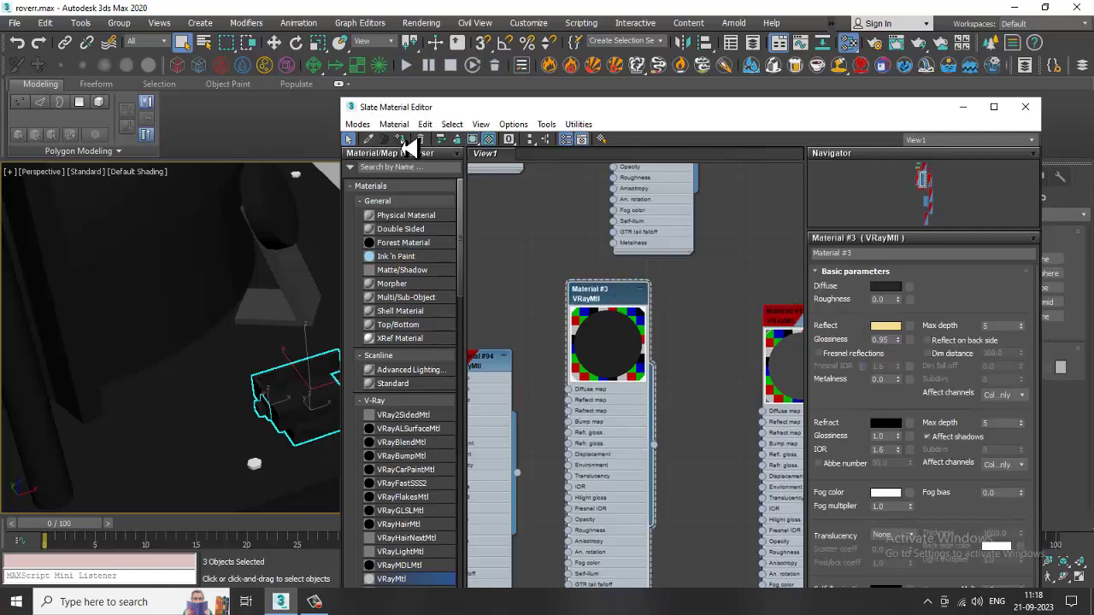
{"action": "left_click", "coordinate": [963, 106]}
Select the ground plane beneath the lander and scale it up uniformly so it extends far beyond the model
{"action": "scroll", "coordinate": [599, 374], "scroll_direction": "down", "scroll_amount": 5}
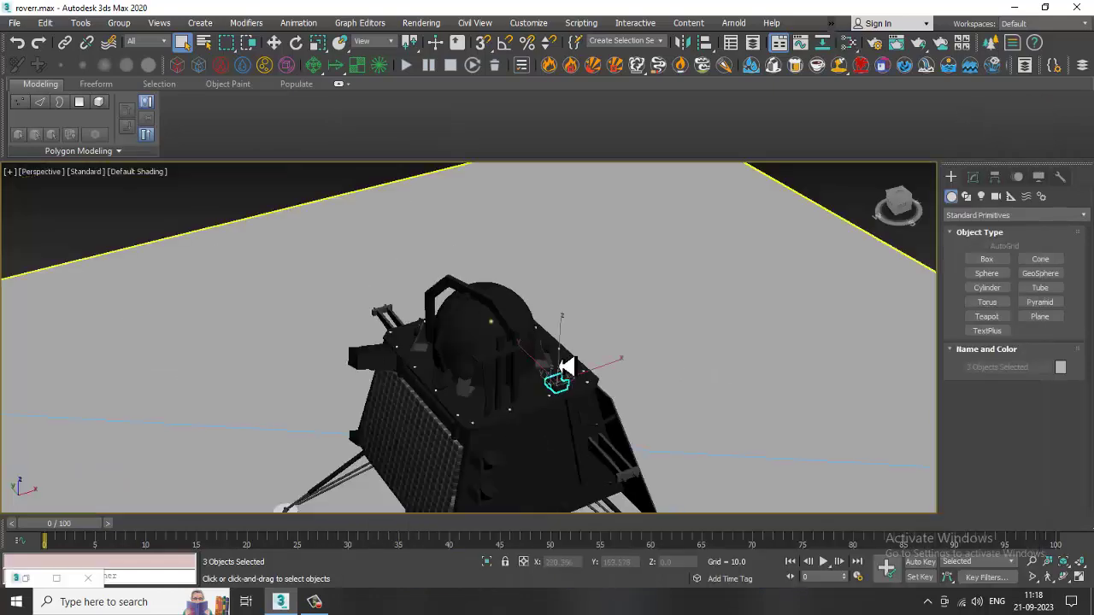
{"action": "middle_click_drag", "start_coordinate": [560, 367], "coordinate": [659, 342]}
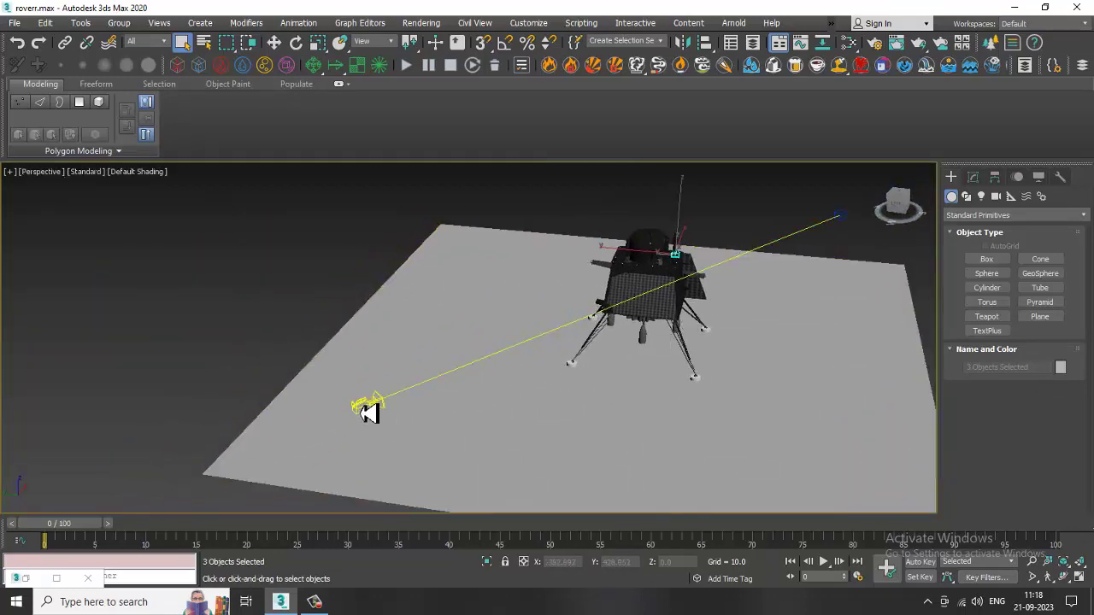
{"action": "left_click", "coordinate": [569, 476]}
{"action": "middle_click_drag", "start_coordinate": [618, 371], "coordinate": [631, 311], "text": "alt"}
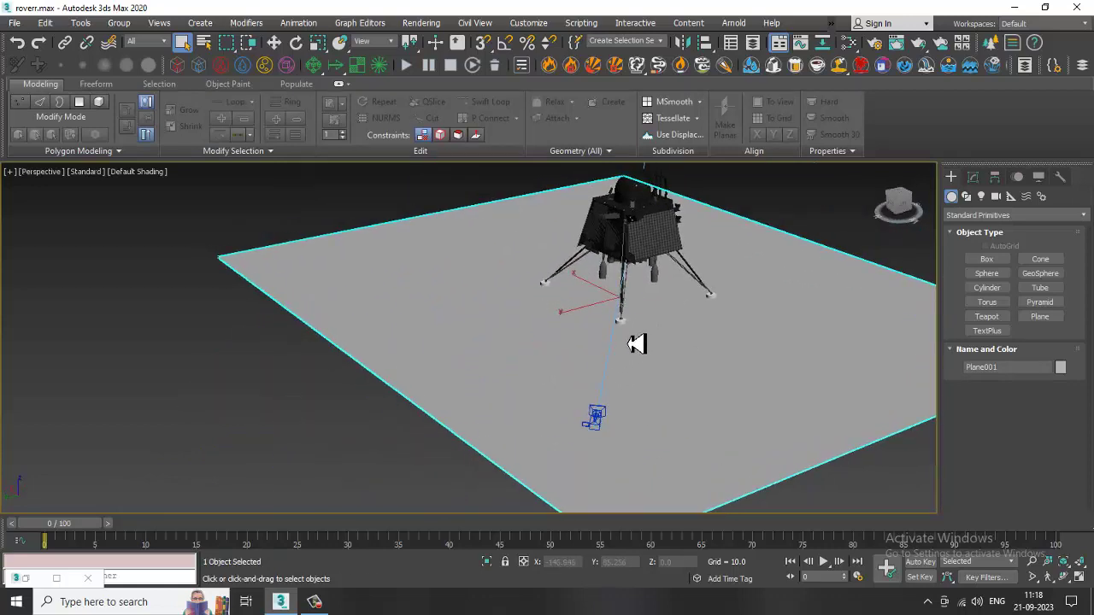
{"action": "key", "text": "r"}
{"action": "left_click_drag", "start_coordinate": [628, 301], "coordinate": [520, 198]}
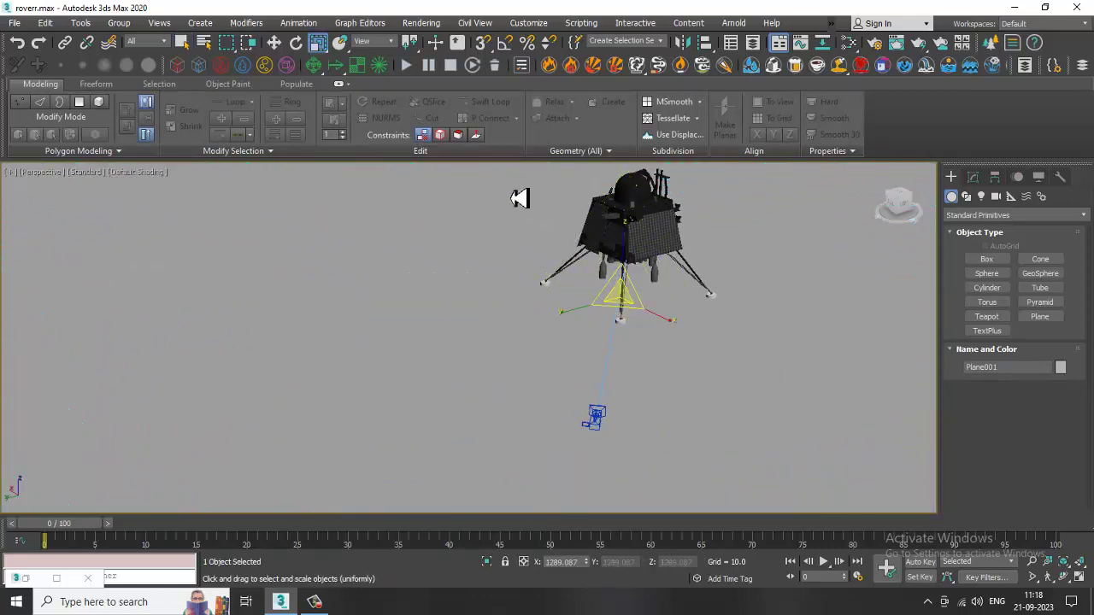
{"action": "scroll", "coordinate": [520, 198], "scroll_direction": "down", "scroll_amount": 3}
Move the enlarged ground plane along the X axis, away from the lander
{"action": "middle_click_drag", "start_coordinate": [519, 198], "coordinate": [719, 285], "text": "alt"}
{"action": "key", "text": "w"}
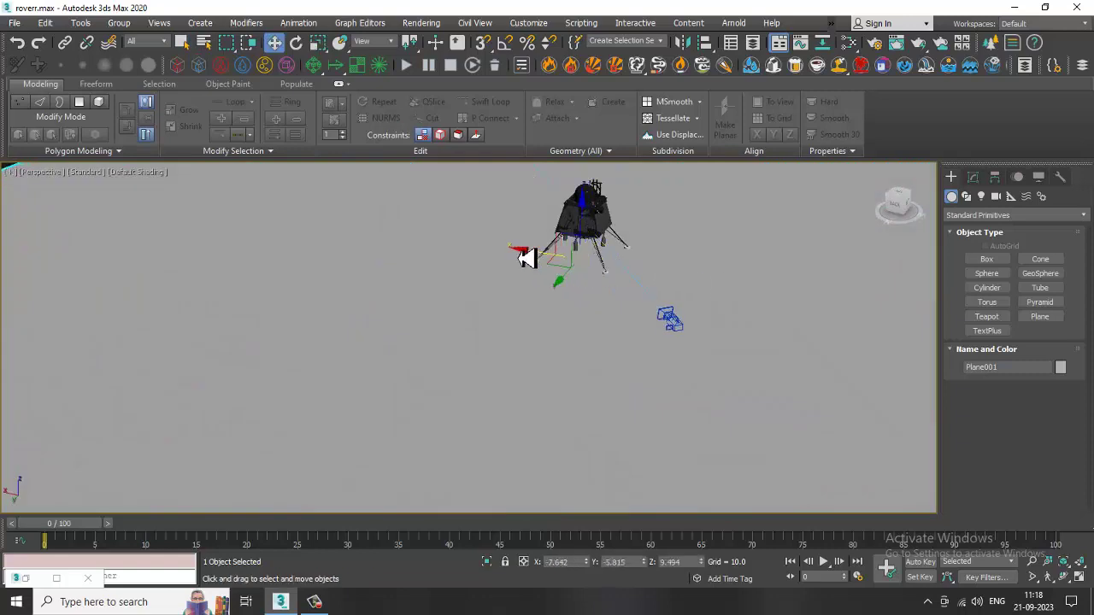
{"action": "left_click_drag", "start_coordinate": [528, 257], "coordinate": [423, 247]}
{"action": "middle_click_drag", "start_coordinate": [656, 267], "coordinate": [733, 364], "text": "alt"}
{"action": "scroll", "coordinate": [667, 334], "scroll_direction": "up", "scroll_amount": 3}
Create a new VRayMtl node for the ground plane and choose a Bitmap as its diffuse map
{"action": "key", "text": "m"}
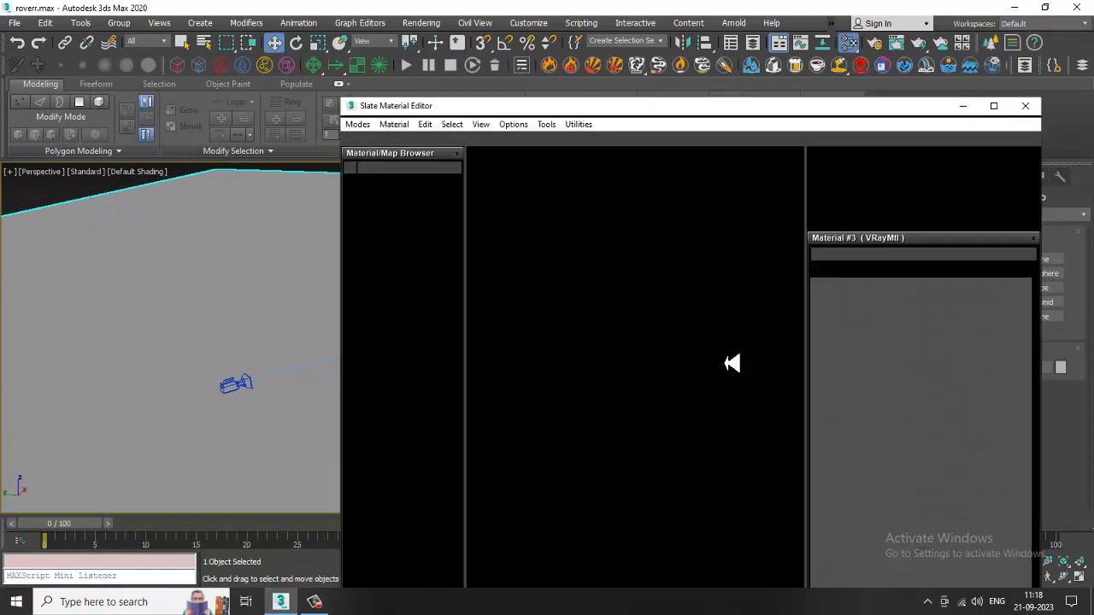
{"action": "middle_click_drag", "start_coordinate": [709, 471], "coordinate": [728, 357]}
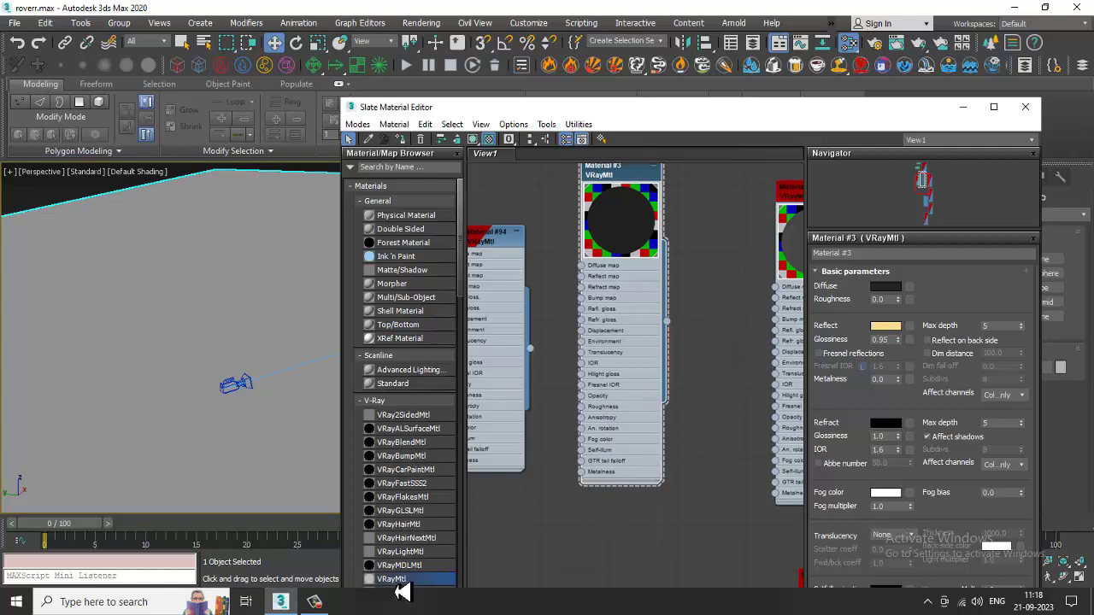
{"action": "left_click_drag", "start_coordinate": [402, 593], "coordinate": [617, 525]}
{"action": "double_click", "coordinate": [619, 527]}
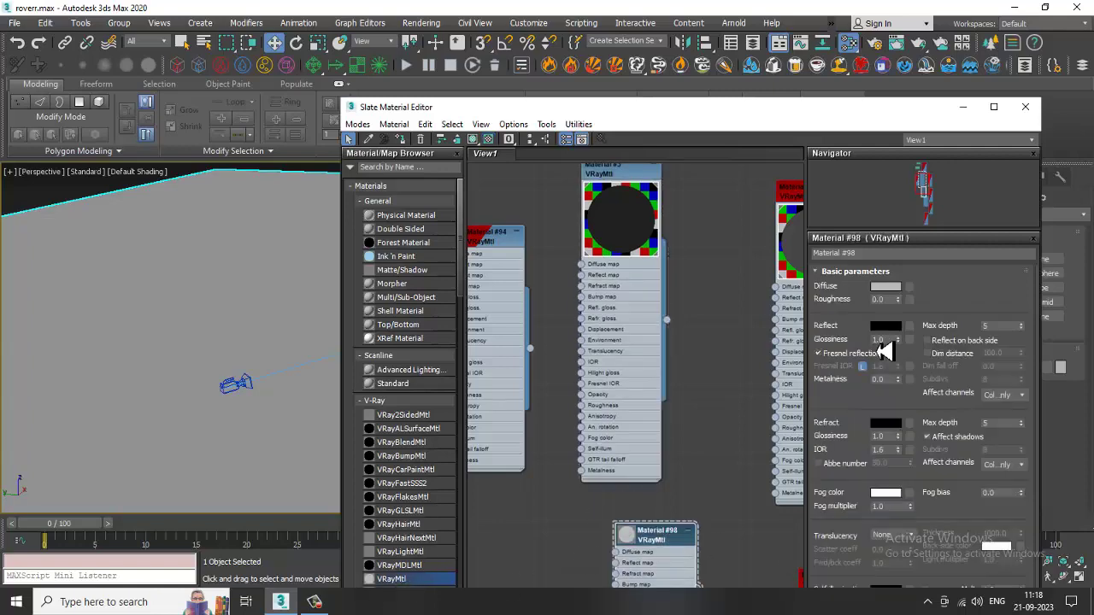
{"action": "left_click", "coordinate": [909, 287]}
{"action": "left_click", "coordinate": [689, 164]}
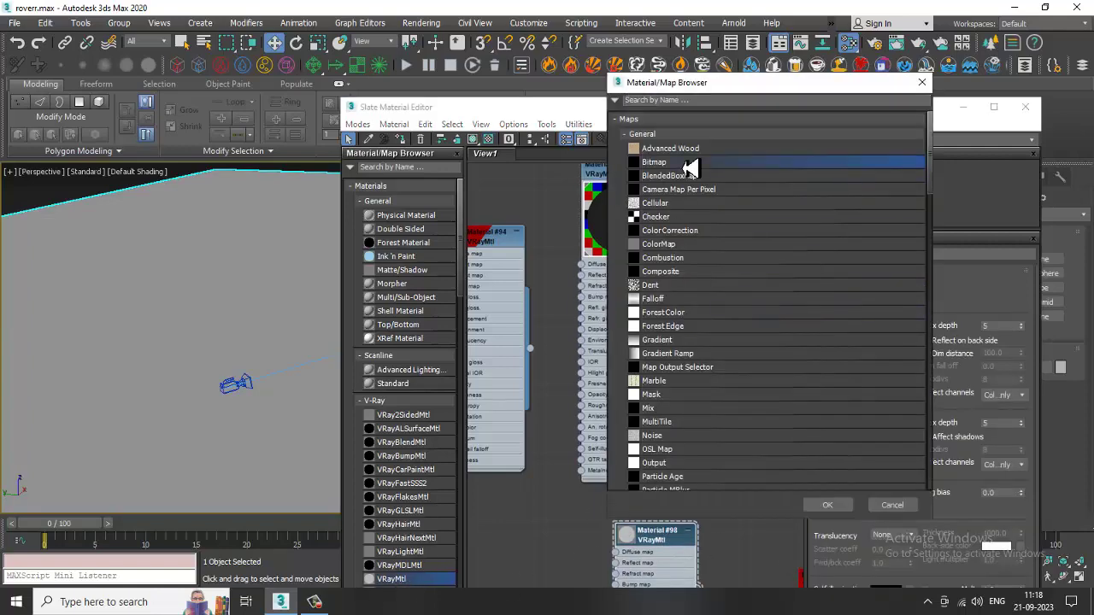
{"action": "double_click", "coordinate": [689, 164]}
Search Local Disk (D:) and its September 2023 folder for a ground texture image
{"action": "left_click", "coordinate": [48, 229]}
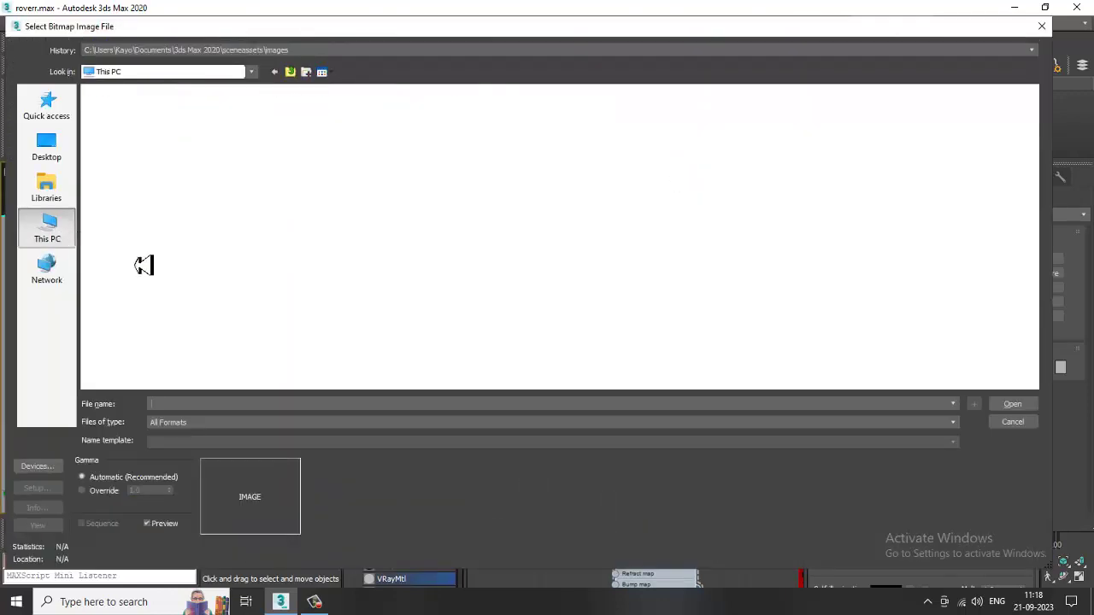
{"action": "double_click", "coordinate": [289, 212]}
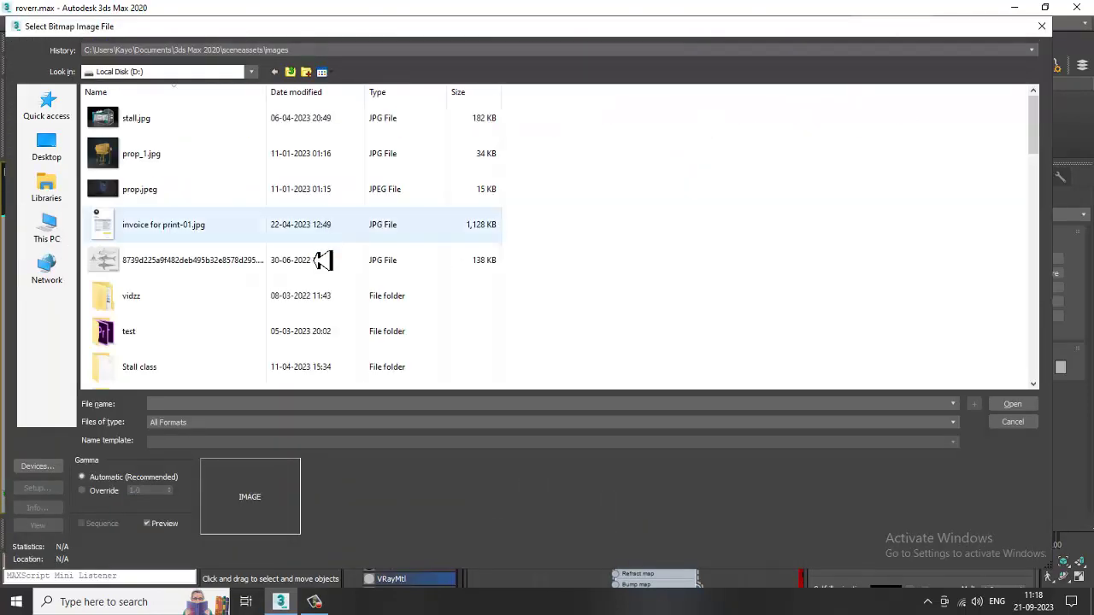
{"action": "scroll", "coordinate": [322, 259], "scroll_direction": "down", "scroll_amount": 2}
{"action": "double_click", "coordinate": [180, 306]}
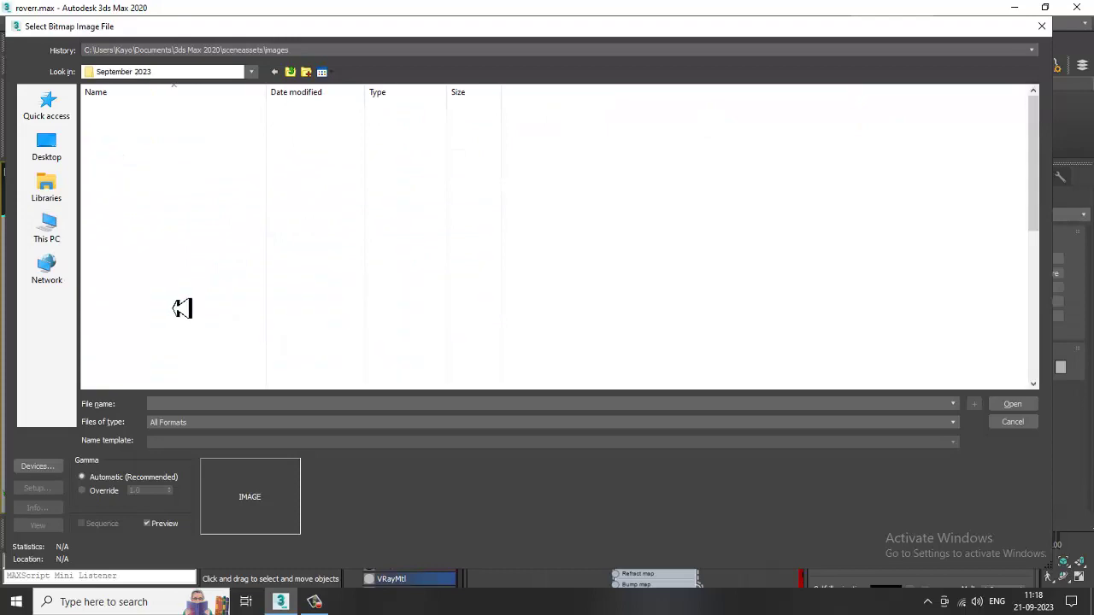
{"action": "scroll", "coordinate": [291, 311], "scroll_direction": "up", "scroll_amount": 3, "text": "ctrl"}
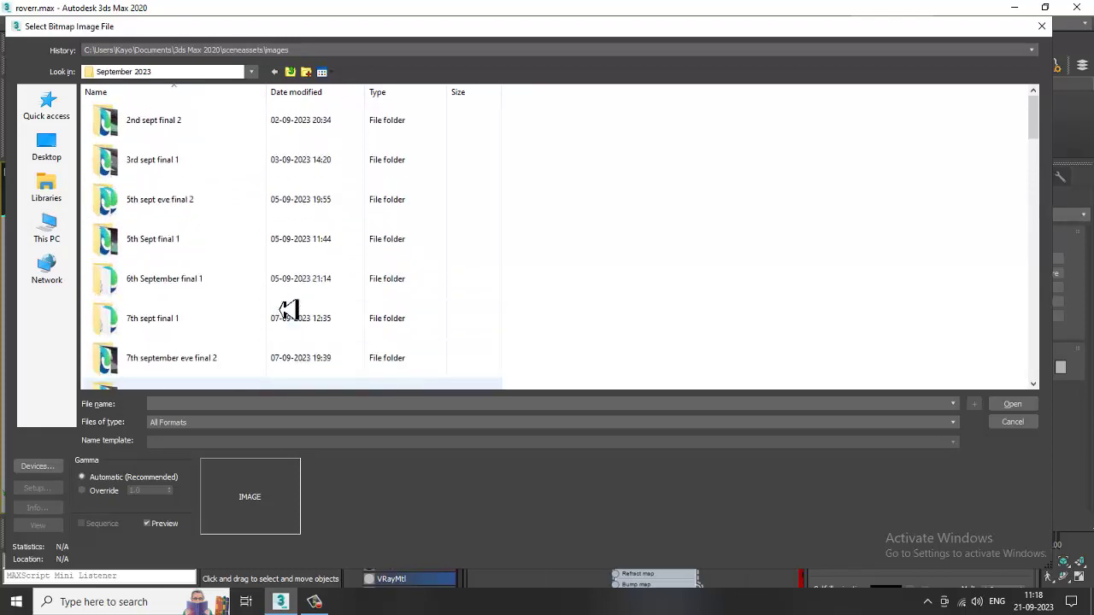
{"action": "scroll", "coordinate": [291, 310], "scroll_direction": "down", "scroll_amount": 10}
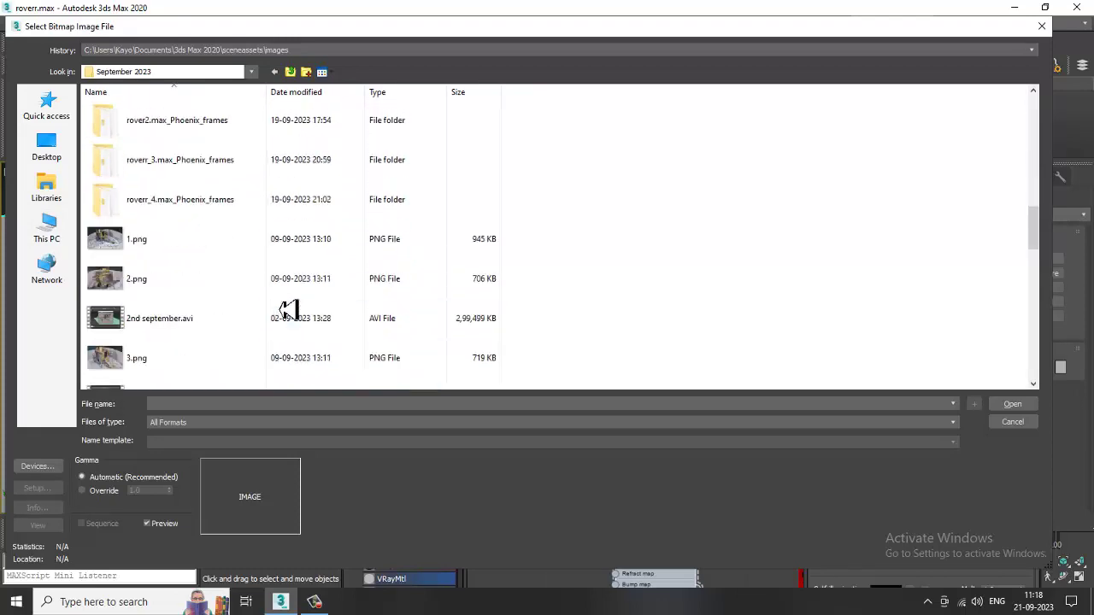
{"action": "scroll", "coordinate": [290, 310], "scroll_direction": "down", "scroll_amount": 10}
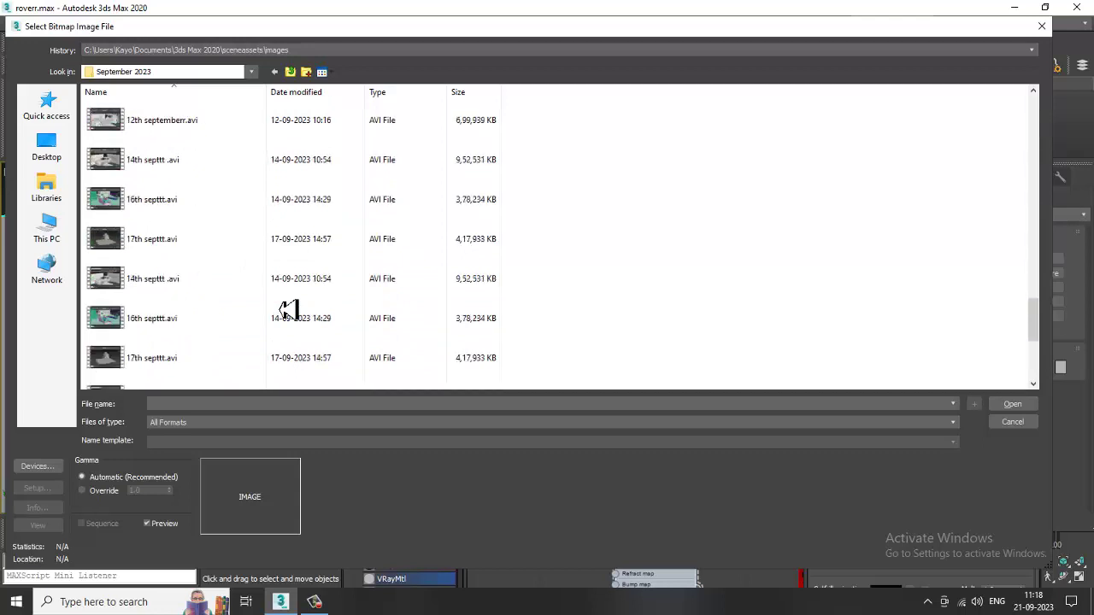
{"action": "scroll", "coordinate": [290, 310], "scroll_direction": "up", "scroll_amount": 15}
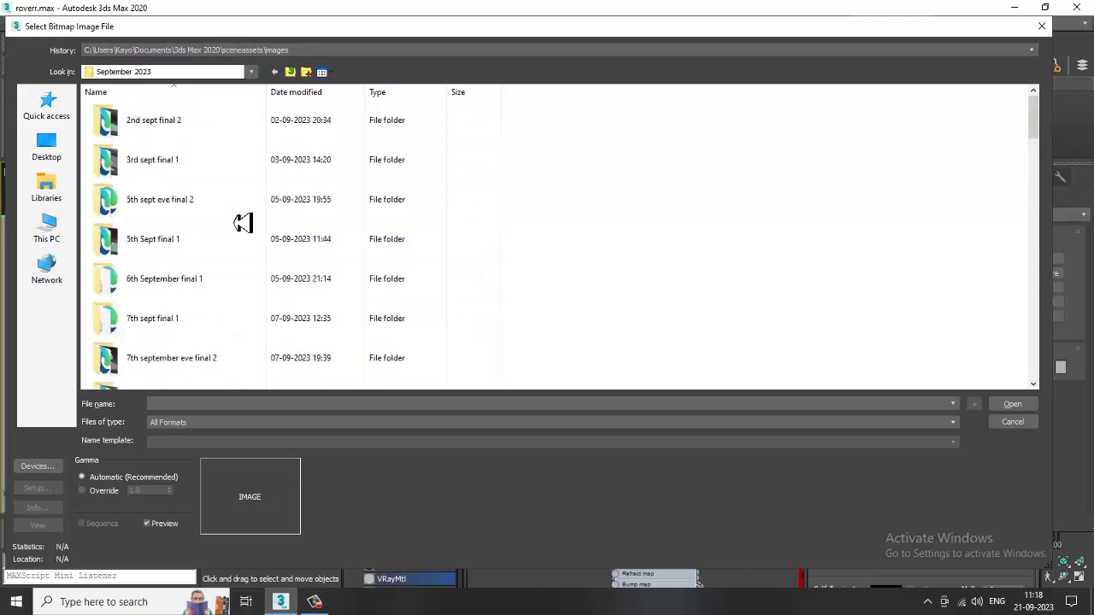
{"action": "left_click", "coordinate": [206, 219]}
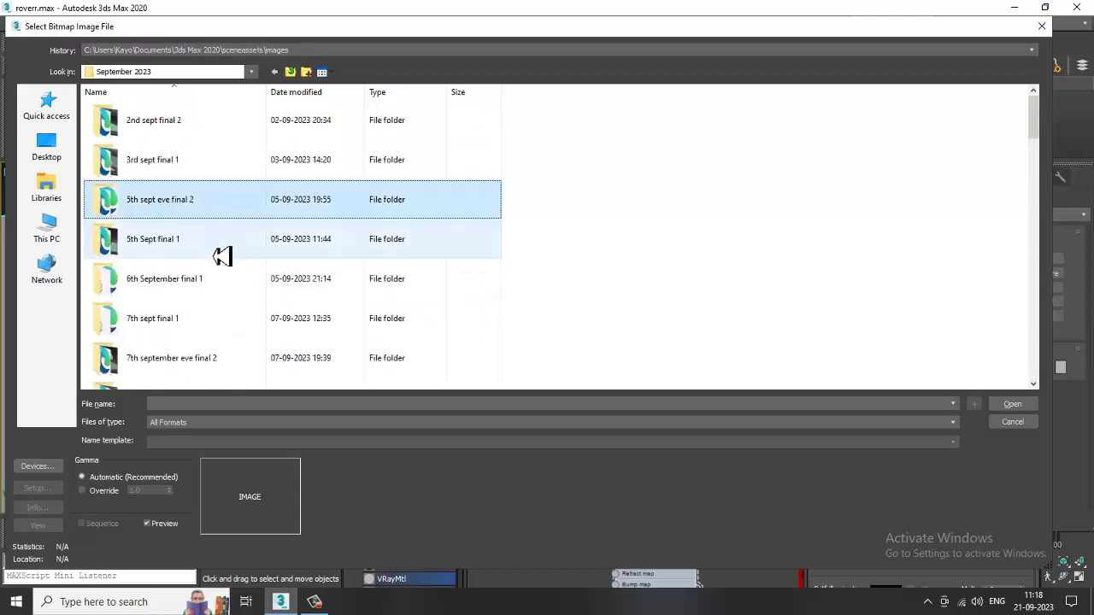
{"action": "left_click", "coordinate": [290, 72]}
{"action": "key", "text": "t"}
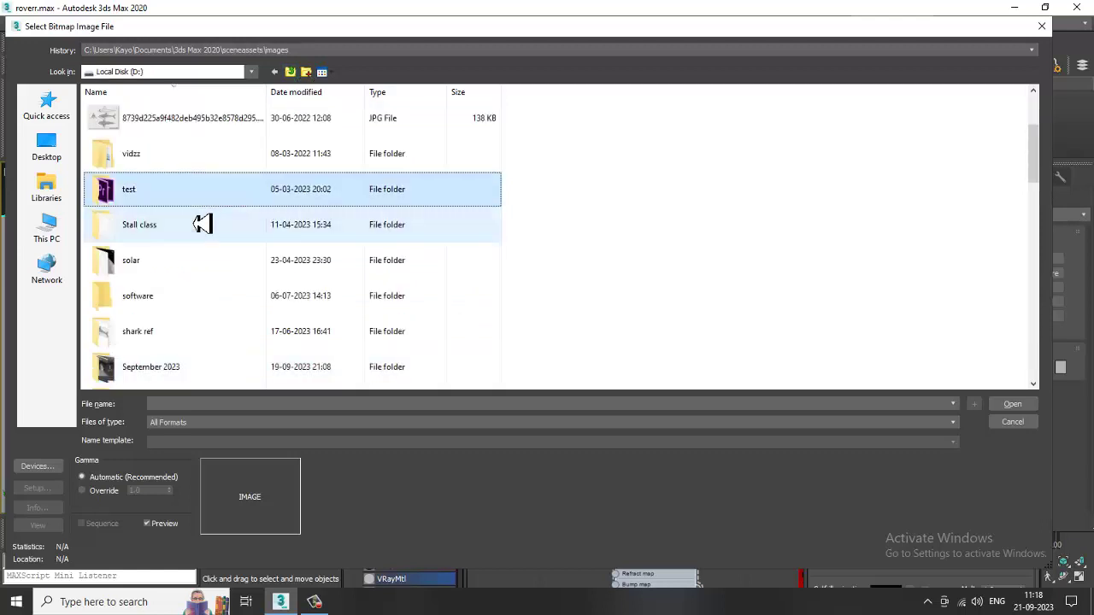
{"action": "scroll", "coordinate": [219, 311], "scroll_direction": "down", "scroll_amount": 3}
{"action": "scroll", "coordinate": [219, 311], "scroll_direction": "up", "scroll_amount": 2}
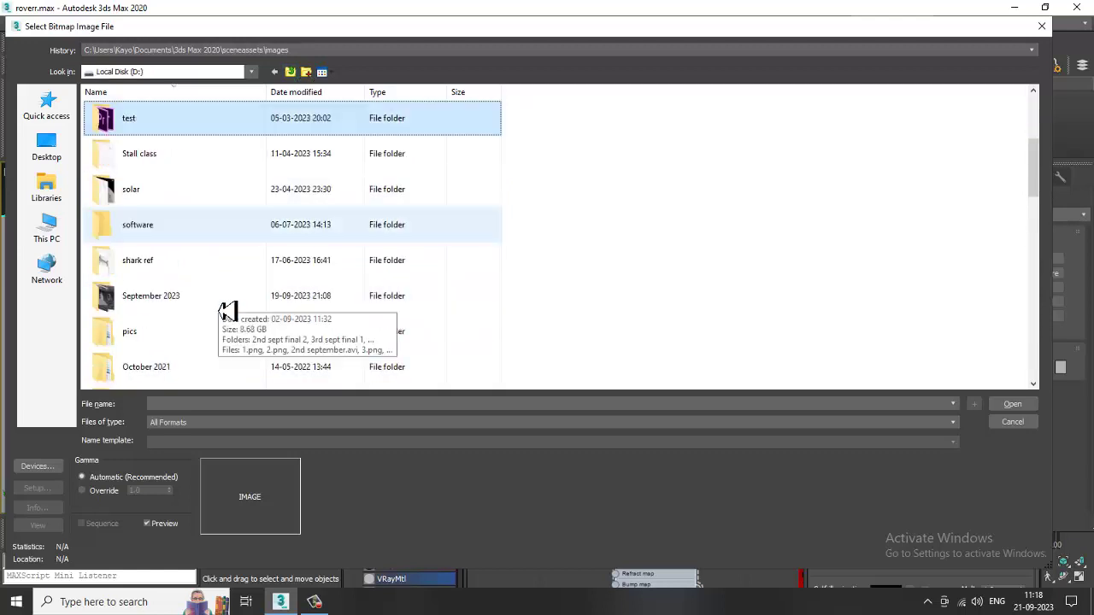
Look through the Downloads folder for a moon surface image to use as the ground texture
{"action": "left_click", "coordinate": [46, 227]}
{"action": "double_click", "coordinate": [590, 130]}
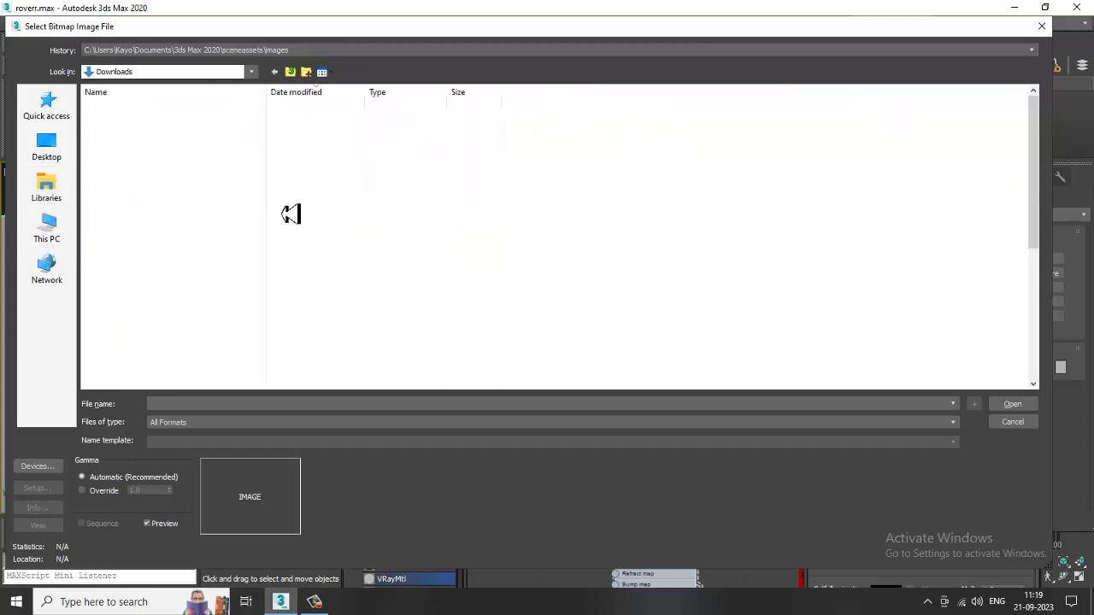
{"action": "scroll", "coordinate": [274, 271], "scroll_direction": "down", "scroll_amount": 1}
{"action": "scroll", "coordinate": [274, 271], "scroll_direction": "down", "scroll_amount": 7}
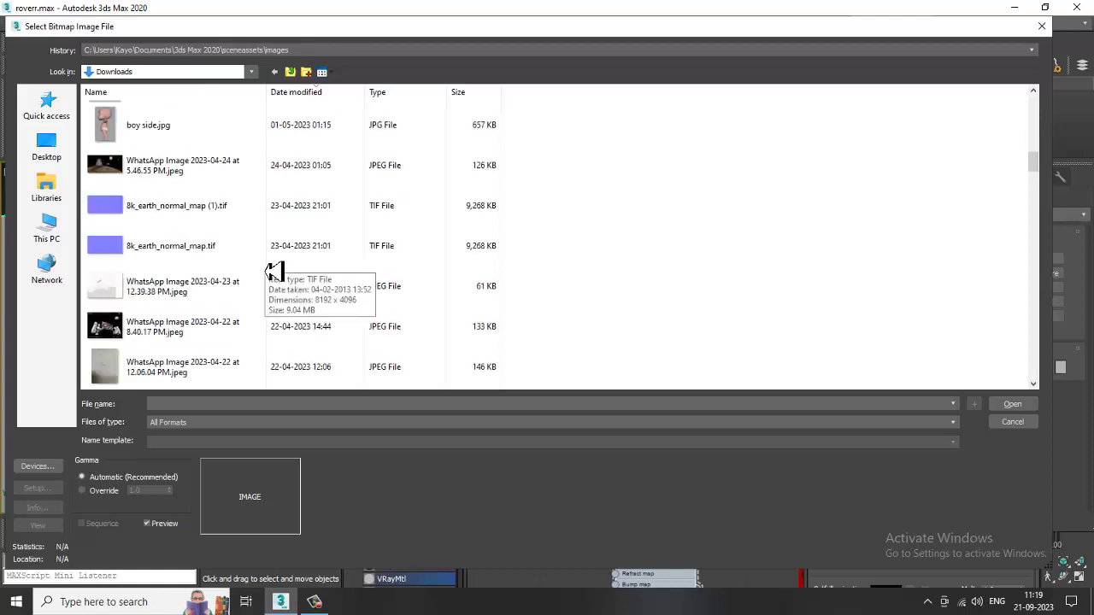
{"action": "scroll", "coordinate": [273, 271], "scroll_direction": "down", "scroll_amount": 5}
{"action": "scroll", "coordinate": [273, 271], "scroll_direction": "down", "scroll_amount": 2}
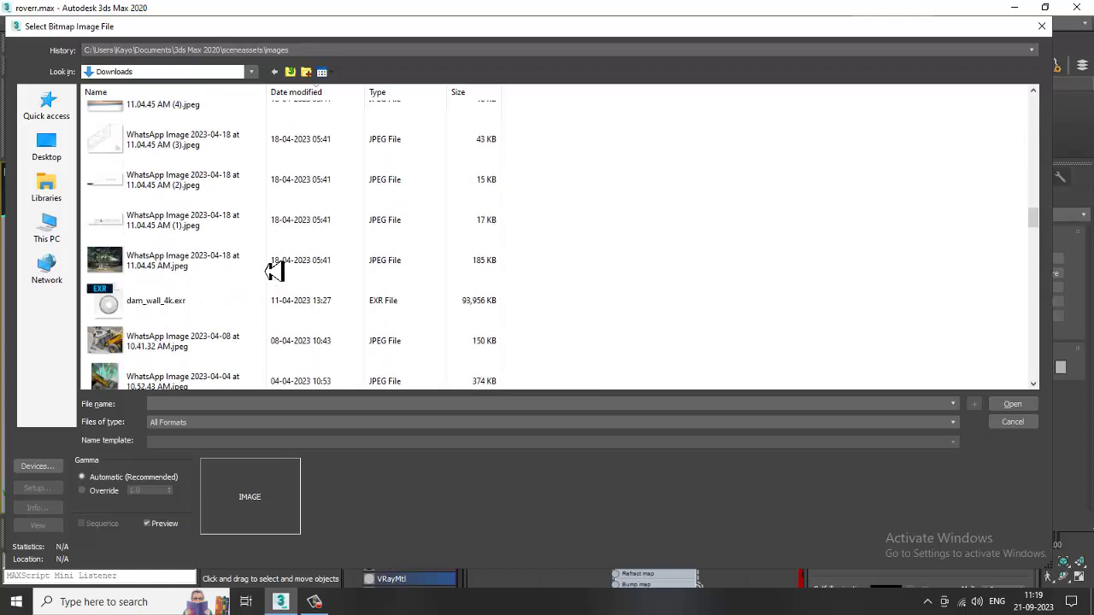
{"action": "scroll", "coordinate": [273, 271], "scroll_direction": "down", "scroll_amount": 1}
{"action": "scroll", "coordinate": [274, 271], "scroll_direction": "up", "scroll_amount": 5}
{"action": "scroll", "coordinate": [274, 271], "scroll_direction": "up", "scroll_amount": 5}
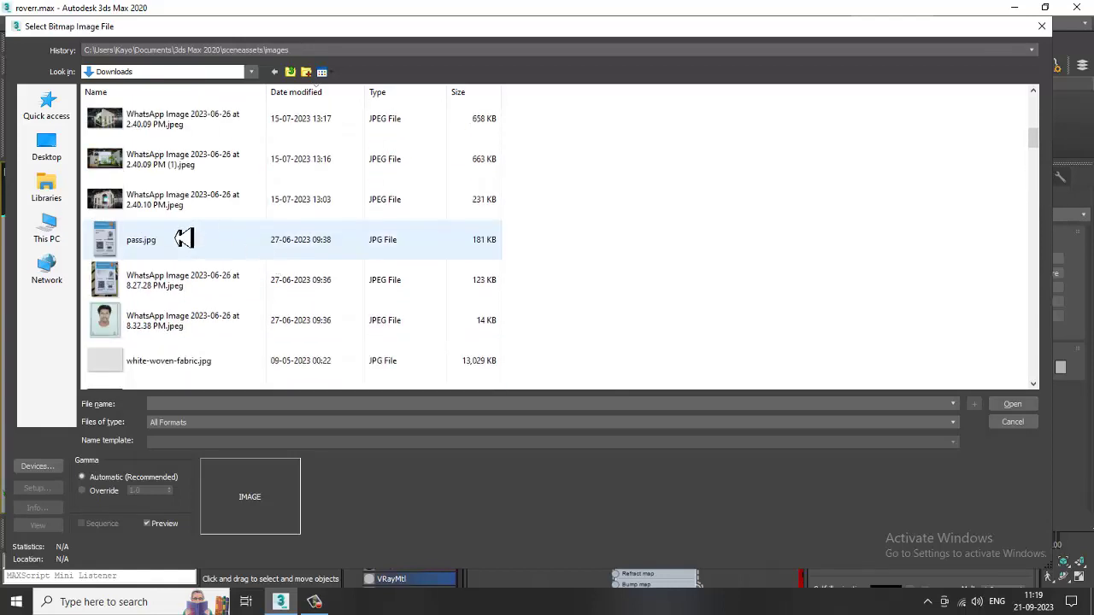
Open the solar folder on Local Disk (D:) and preview its planet, star and normal map images
{"action": "left_click", "coordinate": [51, 228]}
{"action": "double_click", "coordinate": [348, 221]}
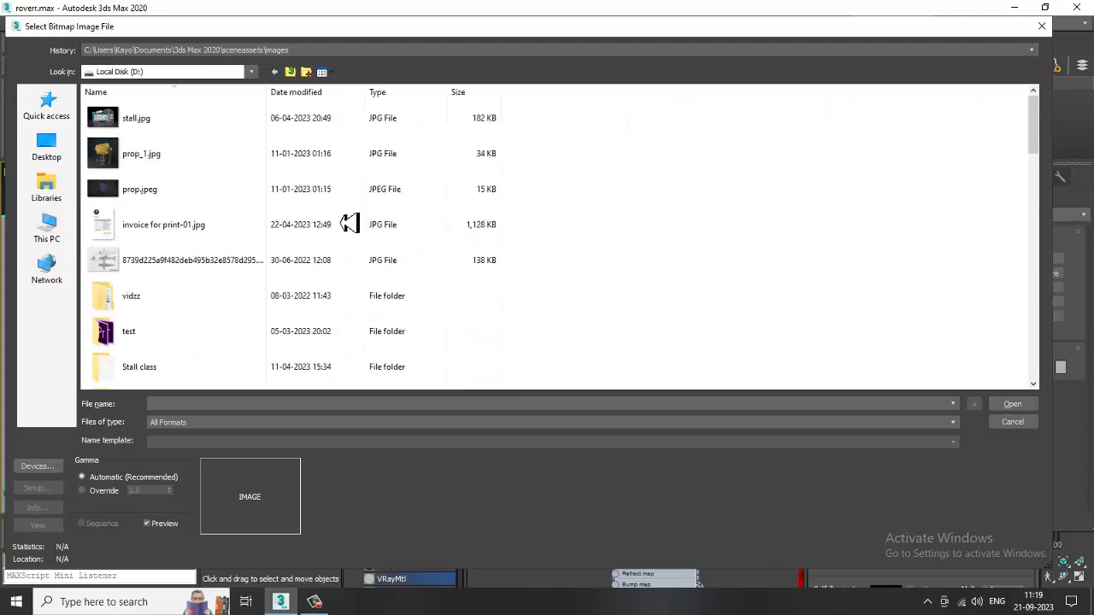
{"action": "scroll", "coordinate": [339, 290], "scroll_direction": "down", "scroll_amount": 1}
{"action": "double_click", "coordinate": [348, 306]}
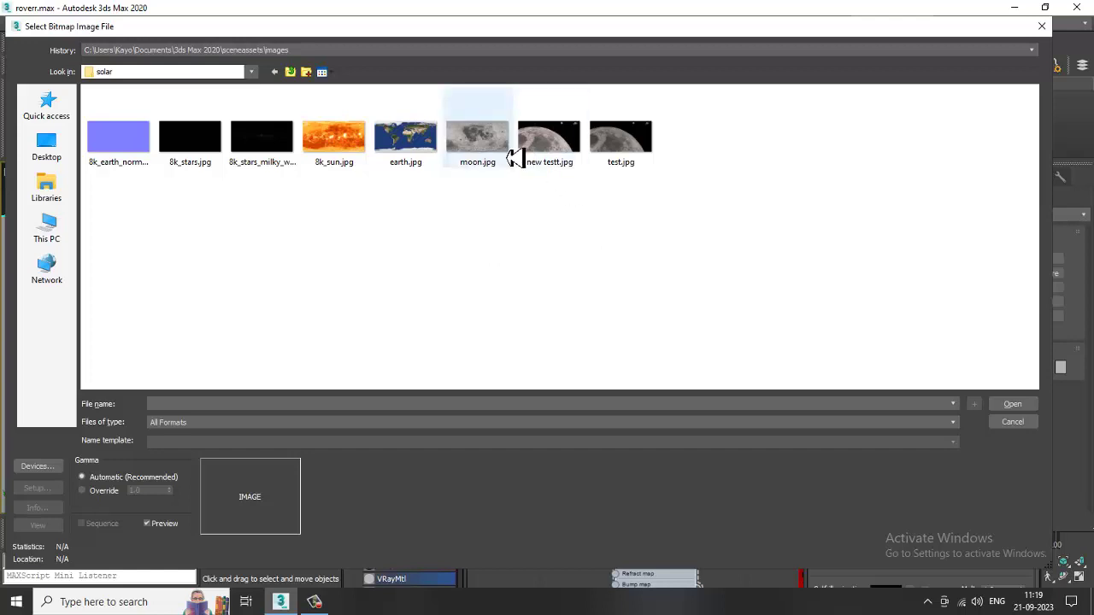
{"action": "left_click", "coordinate": [478, 152]}
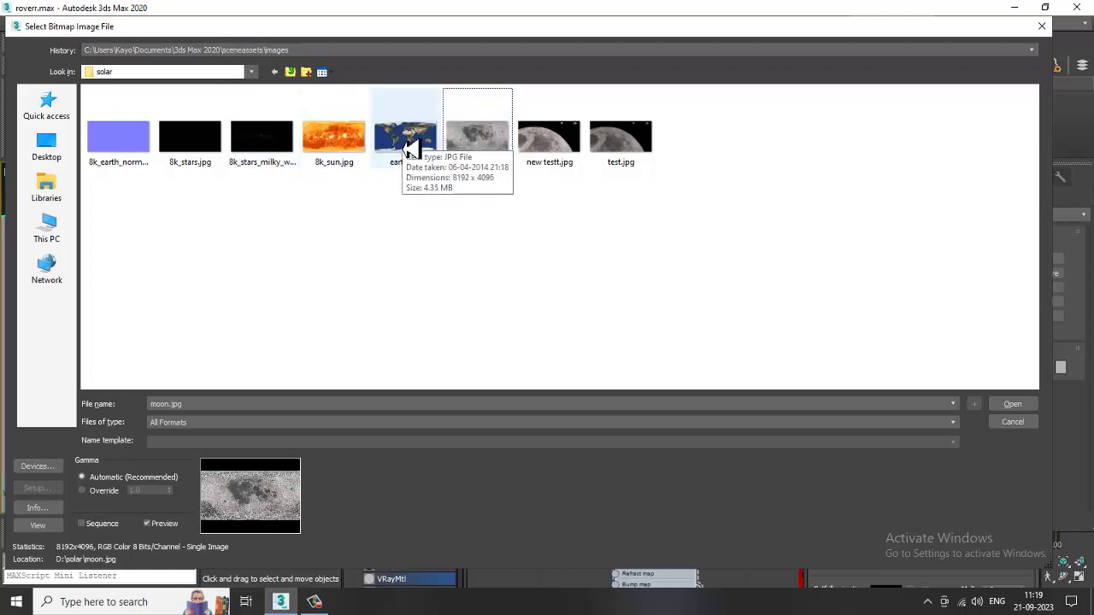
{"action": "left_click", "coordinate": [190, 160]}
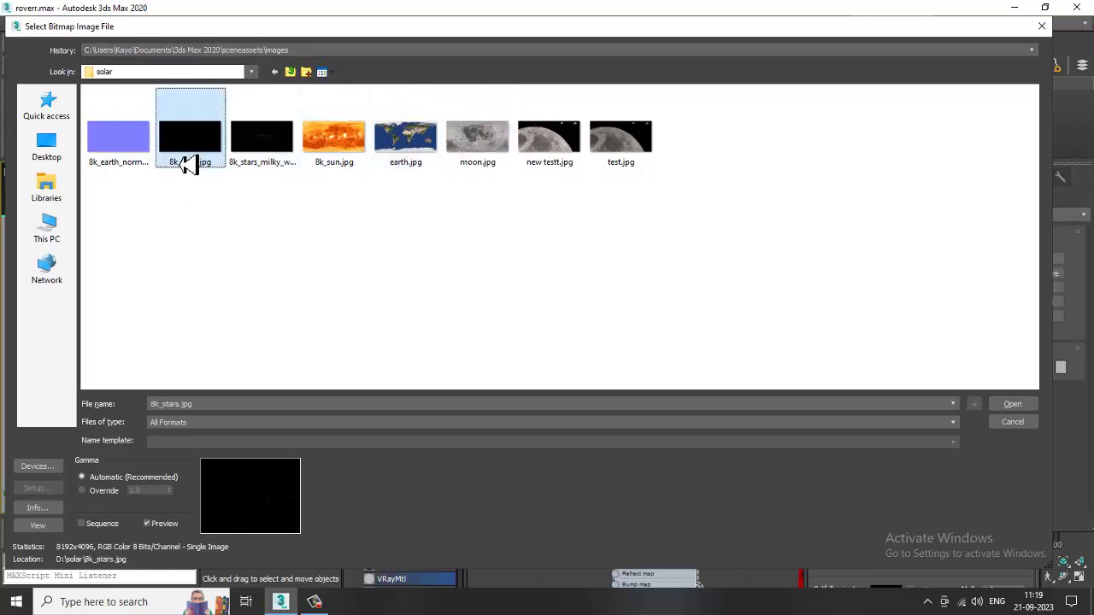
{"action": "left_click", "coordinate": [127, 156]}
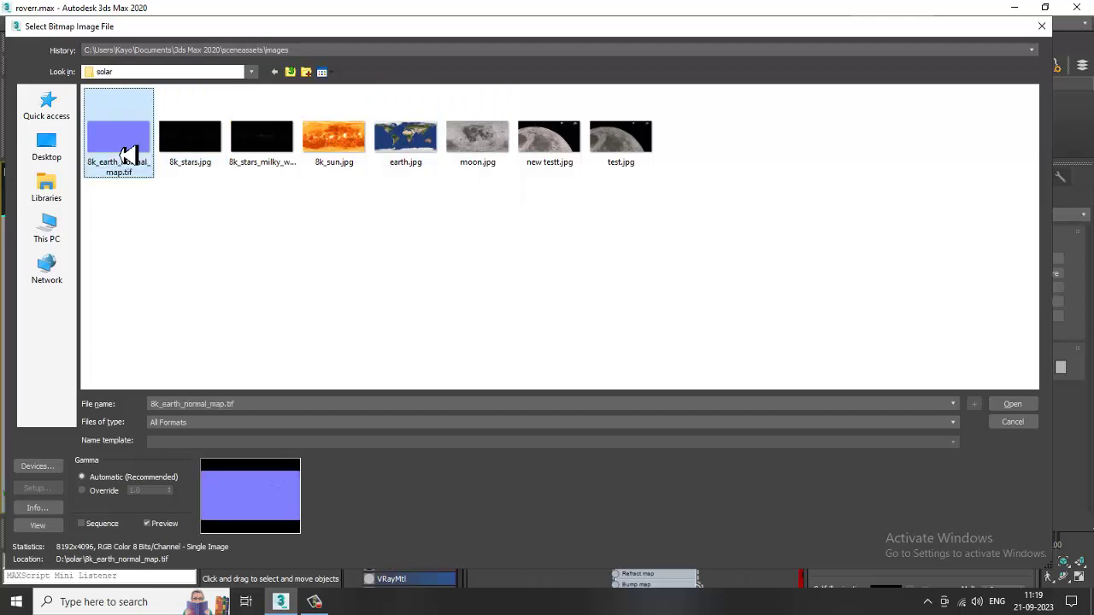
{"action": "left_click", "coordinate": [182, 143]}
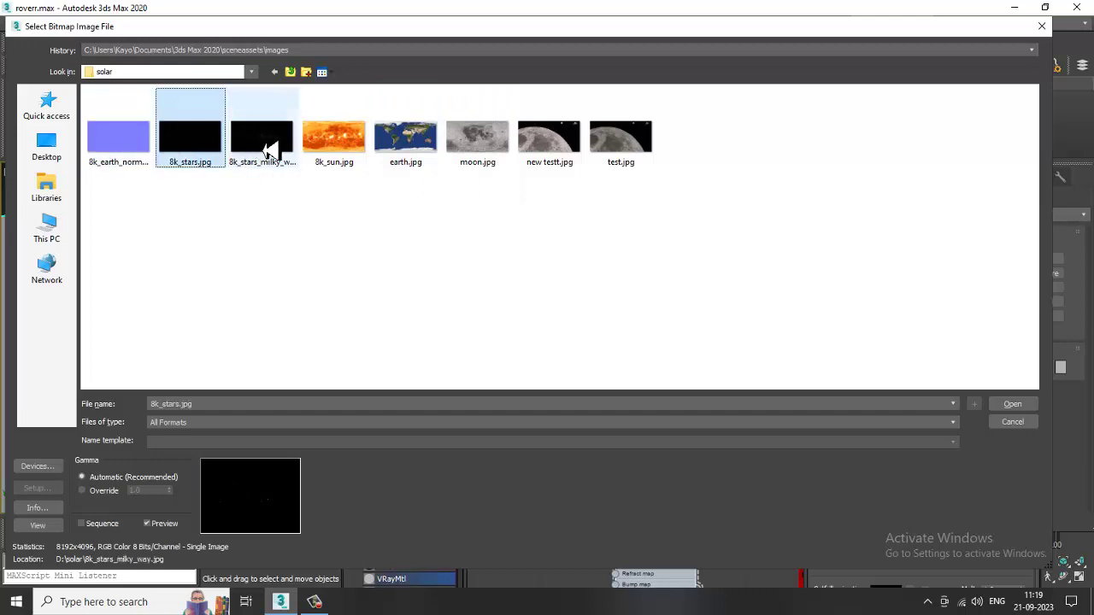
{"action": "left_click", "coordinate": [266, 150]}
{"action": "left_click", "coordinate": [352, 143]}
{"action": "left_click", "coordinate": [403, 150]}
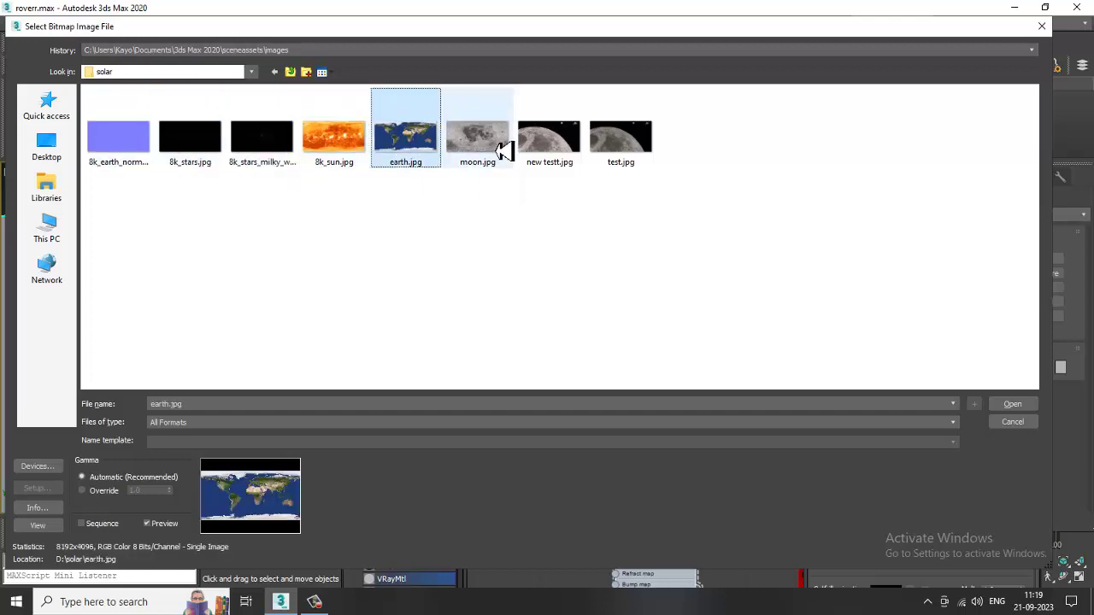
Load moon.jpg as the ground material's diffuse bitmap and show the texture shaded on the plane in the viewport
{"action": "left_click", "coordinate": [483, 150]}
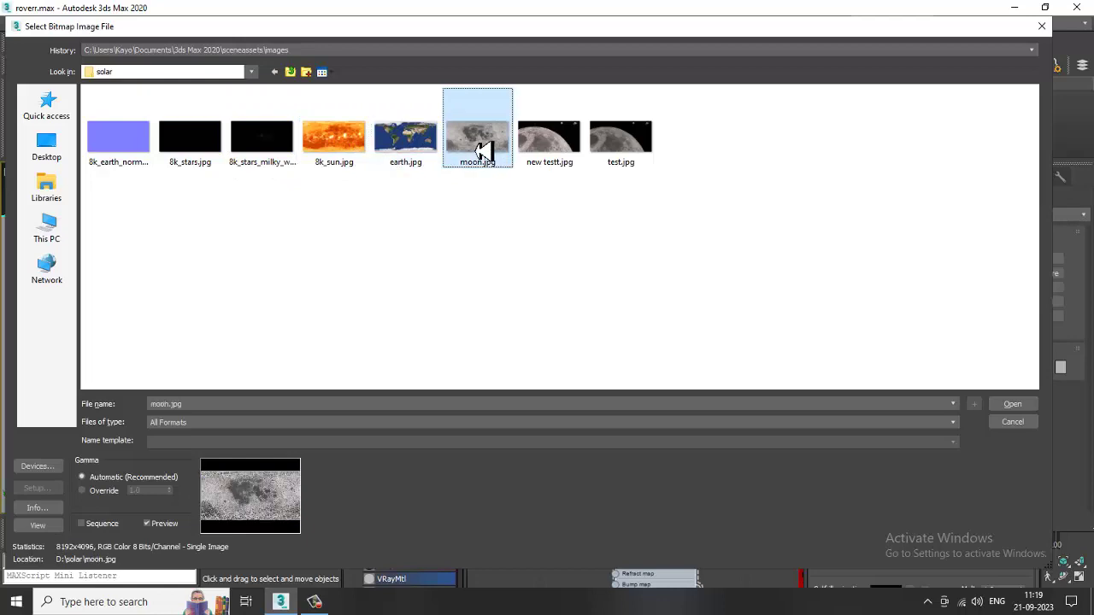
{"action": "double_click", "coordinate": [479, 145]}
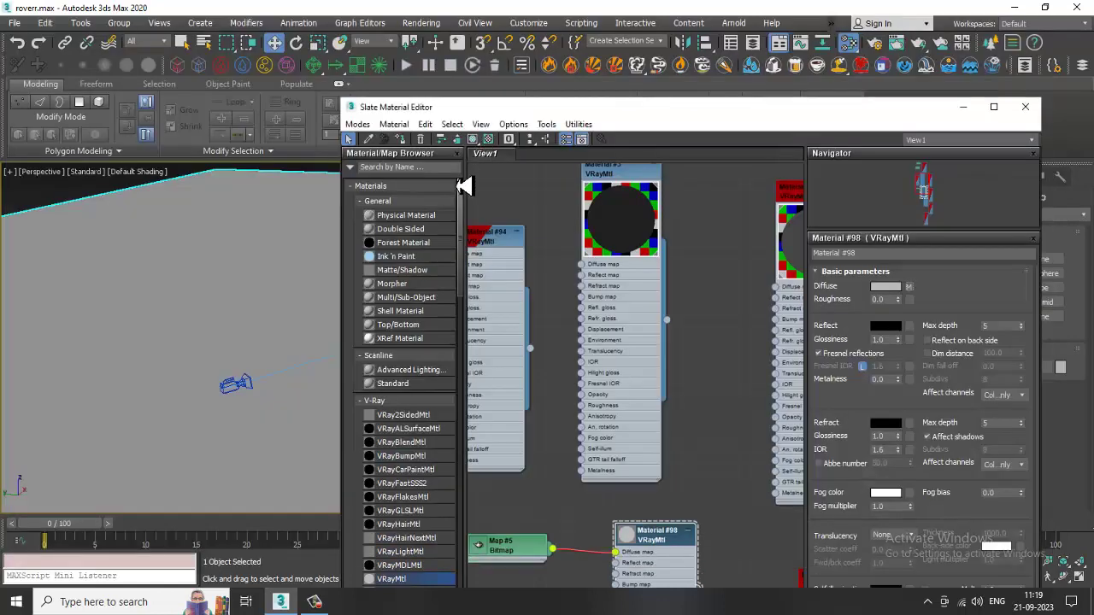
{"action": "left_click", "coordinate": [475, 141]}
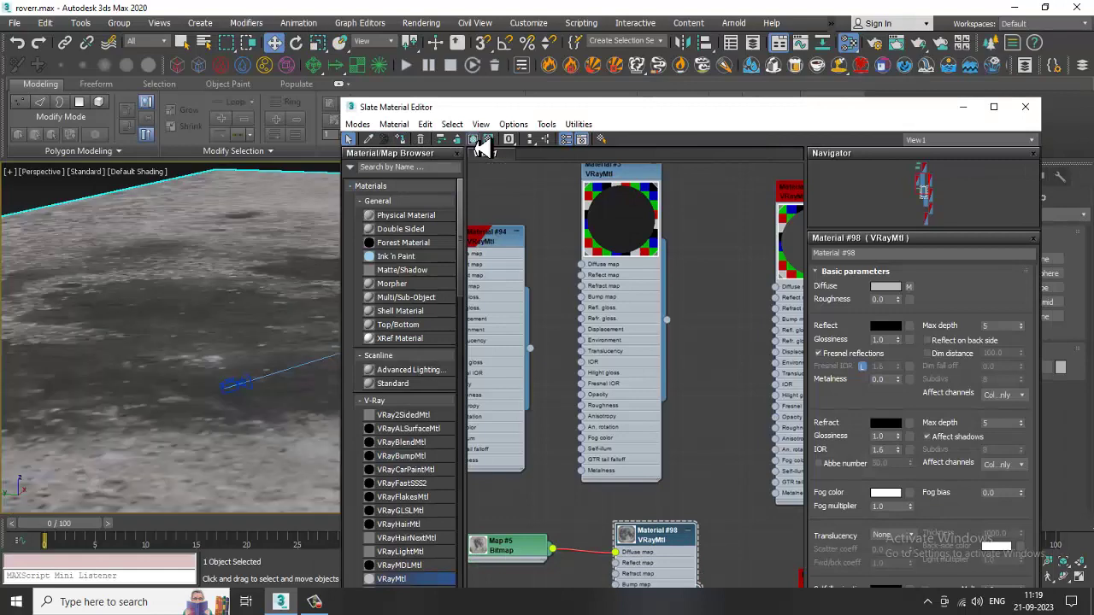
{"action": "scroll", "coordinate": [299, 369], "scroll_direction": "down", "scroll_amount": 3}
{"action": "middle_click_drag", "start_coordinate": [286, 369], "coordinate": [215, 379]}
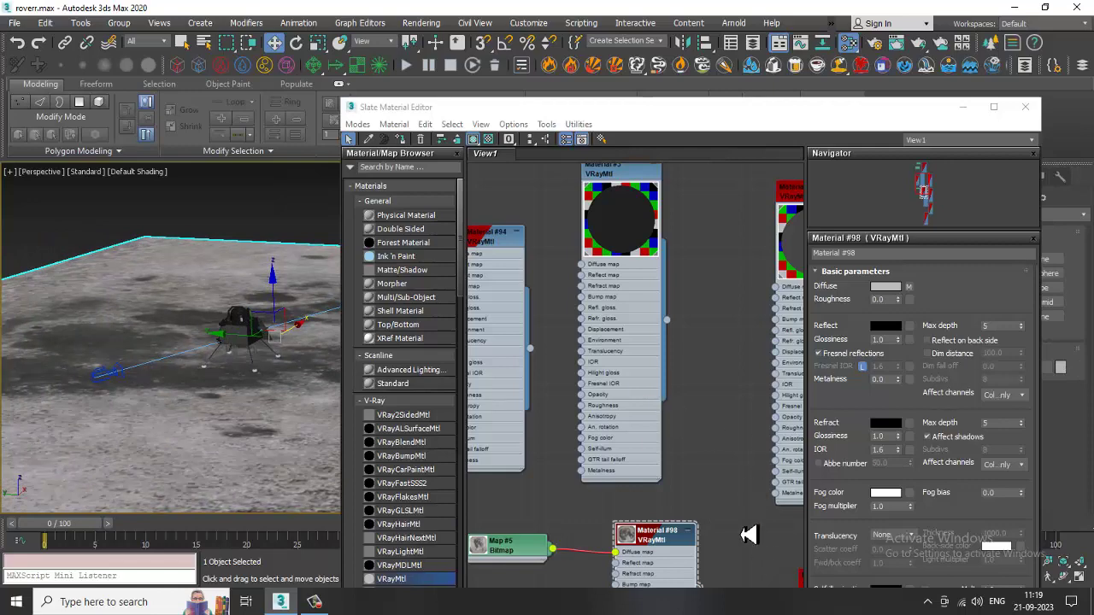
Enlarge the preview sphere on the ground material's VRayMtl node, Material #98
{"action": "middle_click_drag", "start_coordinate": [748, 535], "coordinate": [786, 374]}
{"action": "double_click", "coordinate": [665, 380]}
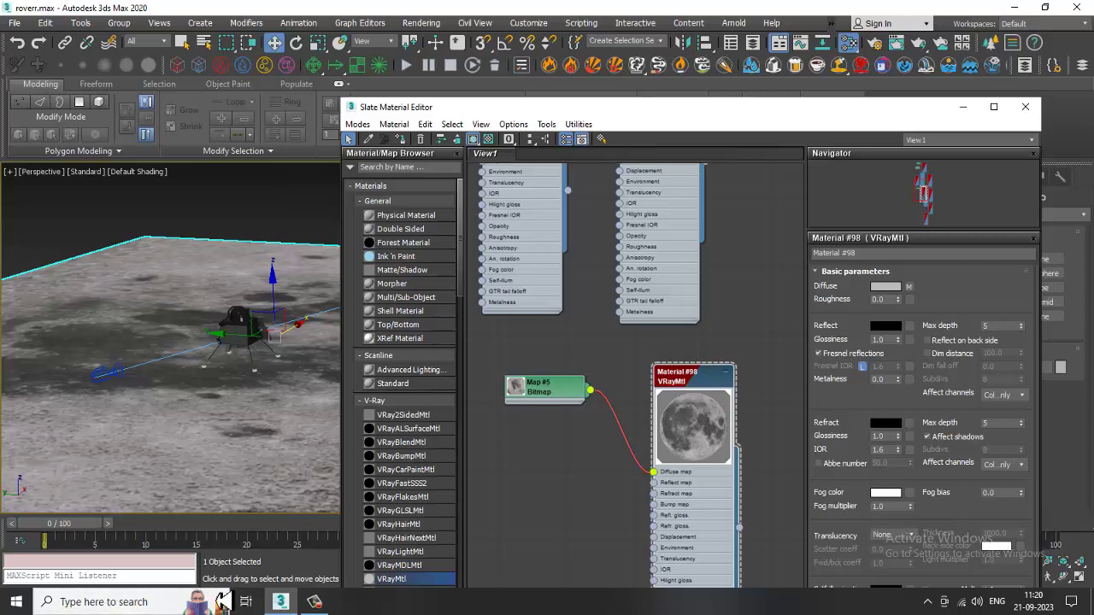
{"action": "left_click", "coordinate": [314, 602]}
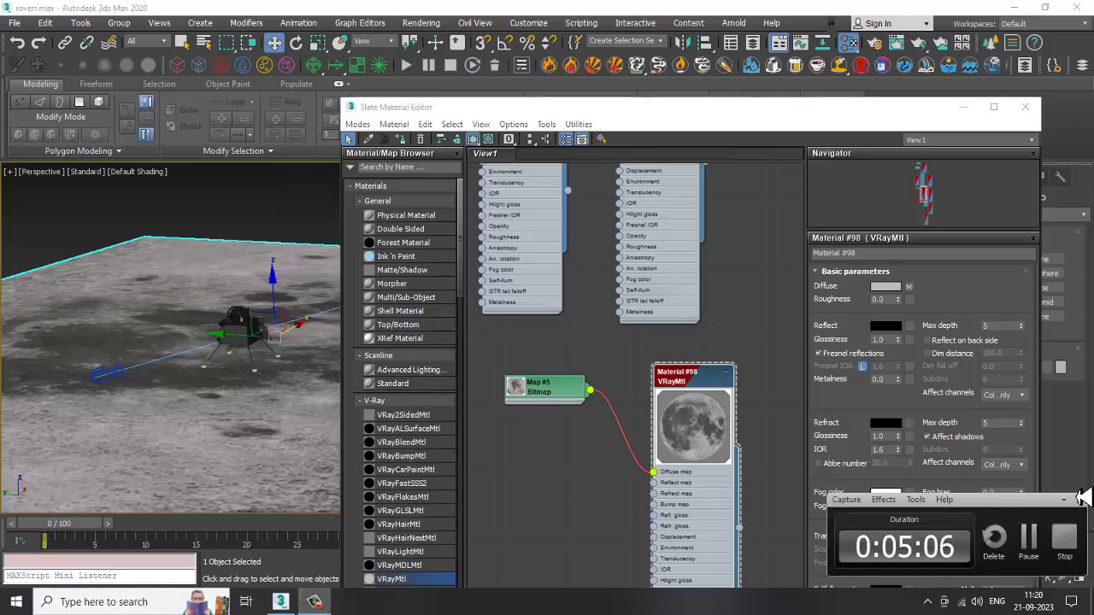
{"action": "left_click", "coordinate": [1029, 540]}
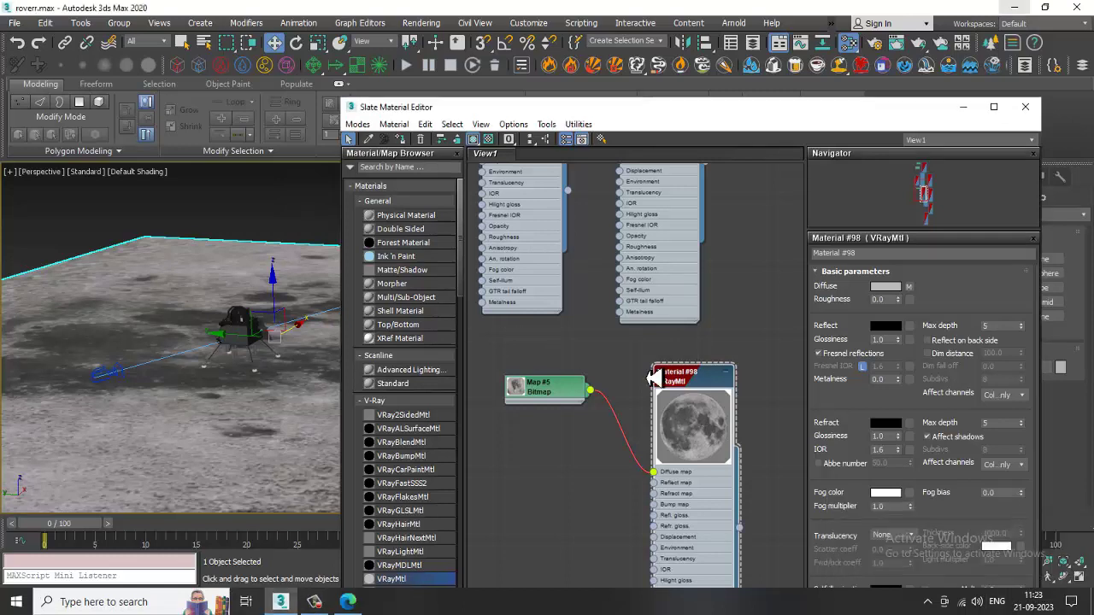
Maximize the Slate Material Editor and move the Material #98 node and its bitmap node to an empty area of the graph
{"action": "left_click_drag", "start_coordinate": [716, 385], "coordinate": [808, 350]}
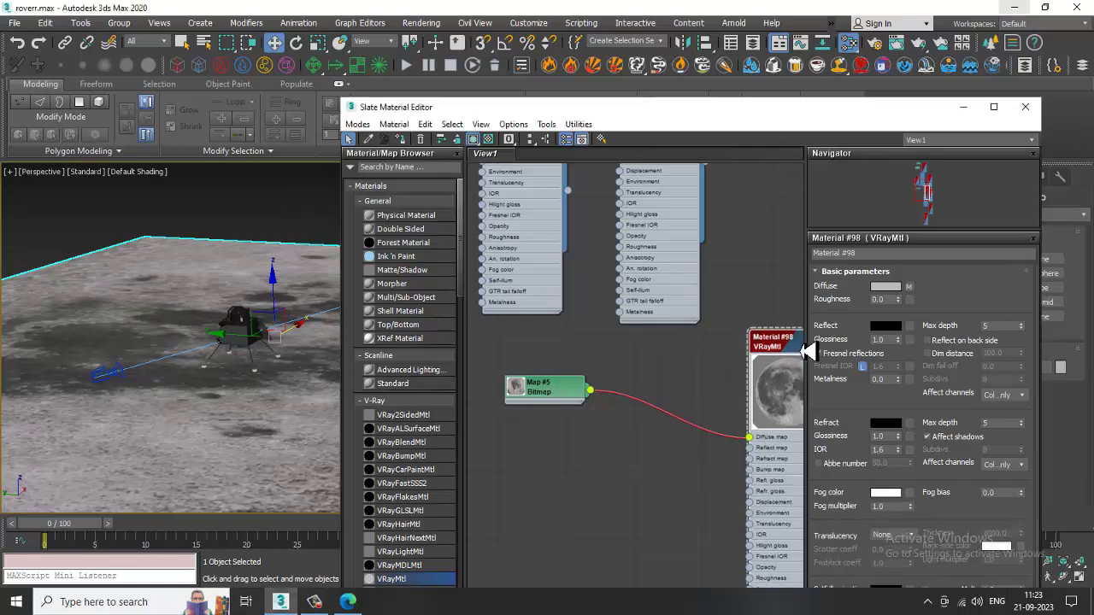
{"action": "double_click", "coordinate": [692, 109]}
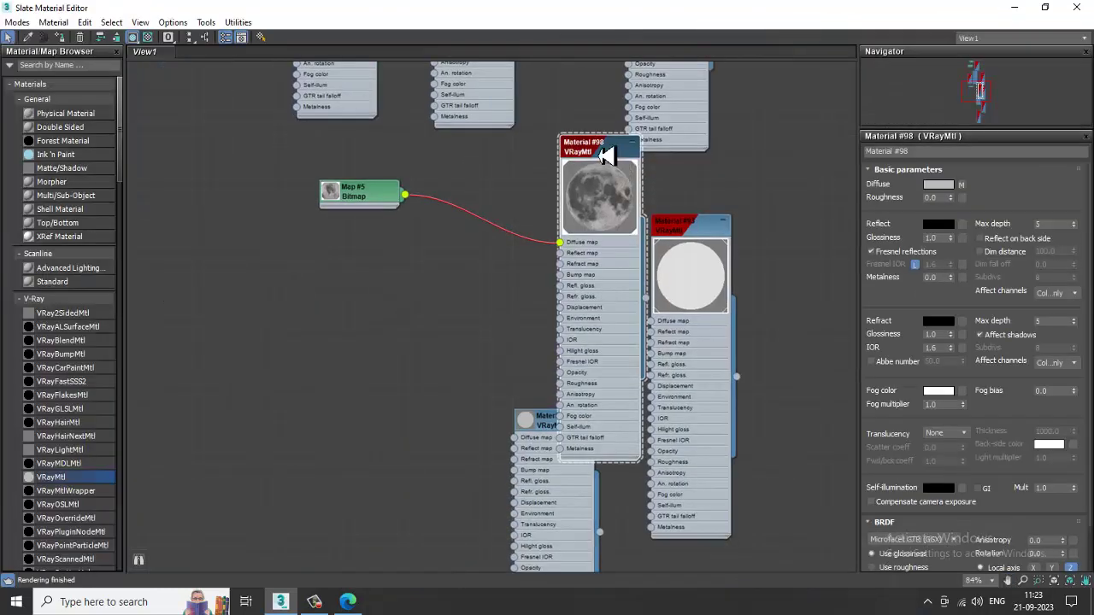
{"action": "left_click_drag", "start_coordinate": [611, 151], "coordinate": [442, 478]}
{"action": "middle_click_drag", "start_coordinate": [381, 324], "coordinate": [659, 196]}
{"action": "left_click_drag", "start_coordinate": [632, 85], "coordinate": [368, 313]}
{"action": "middle_click_drag", "start_coordinate": [613, 374], "coordinate": [615, 227]}
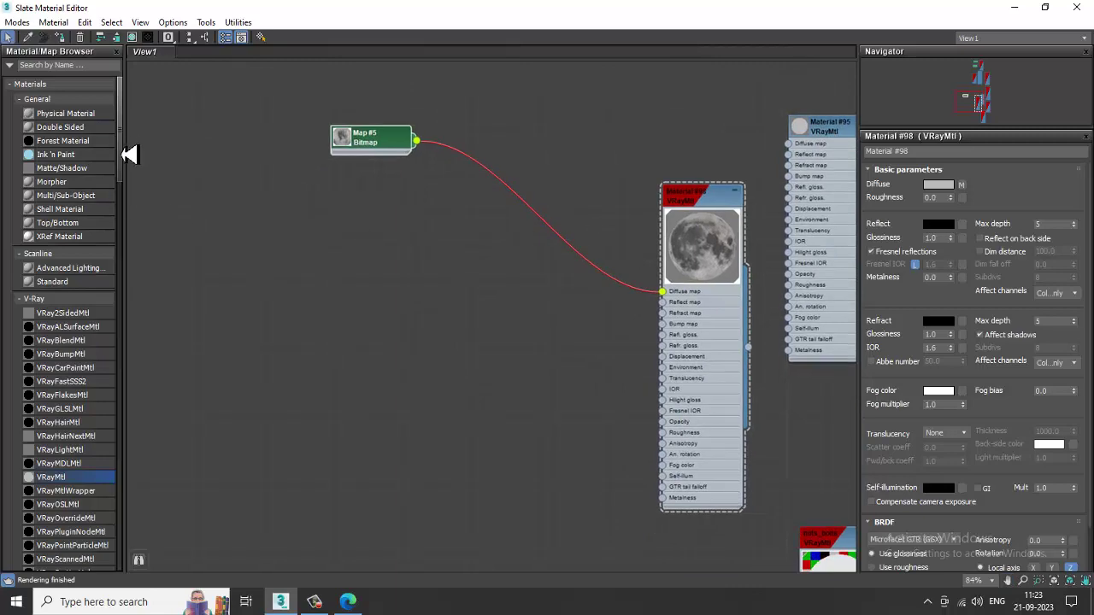
{"action": "left_click_drag", "start_coordinate": [130, 155], "coordinate": [142, 503]}
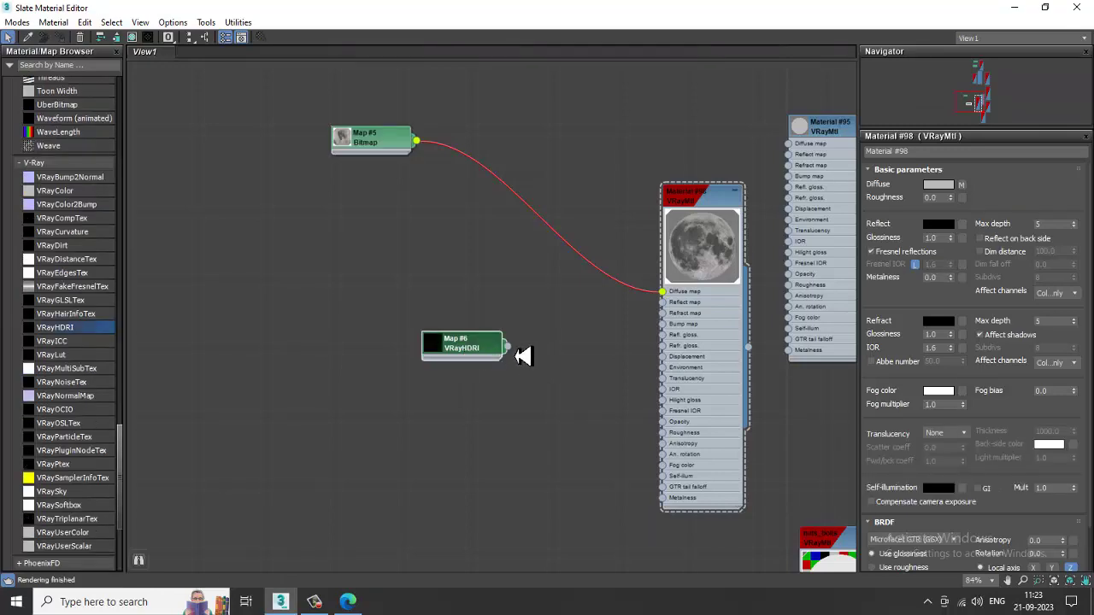
{"action": "left_click_drag", "start_coordinate": [506, 346], "coordinate": [564, 370]}
{"action": "left_click", "coordinate": [472, 357]}
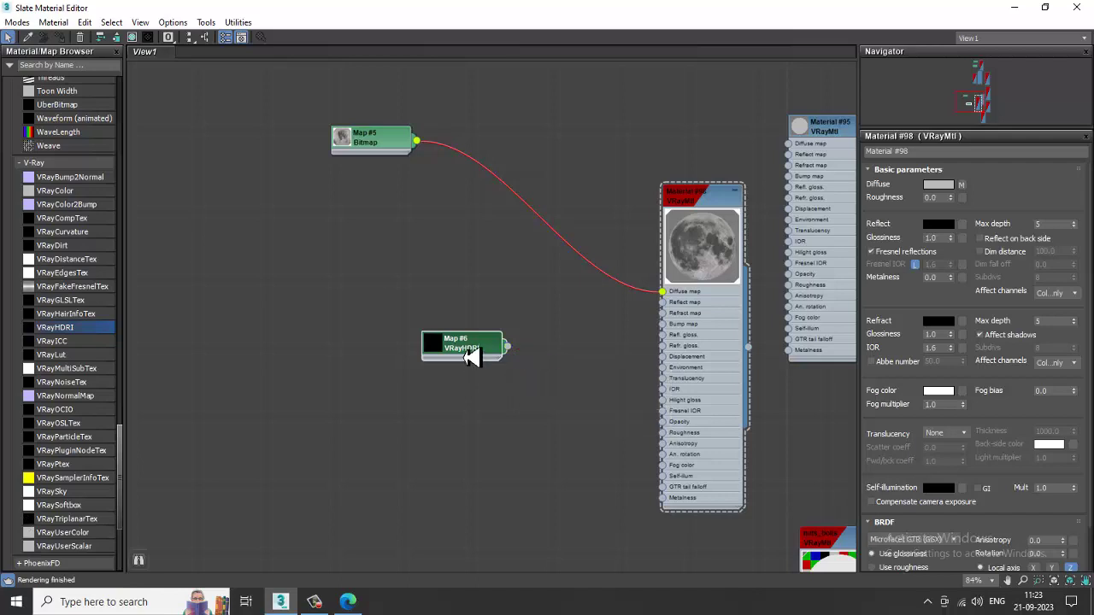
{"action": "key", "text": "Delete"}
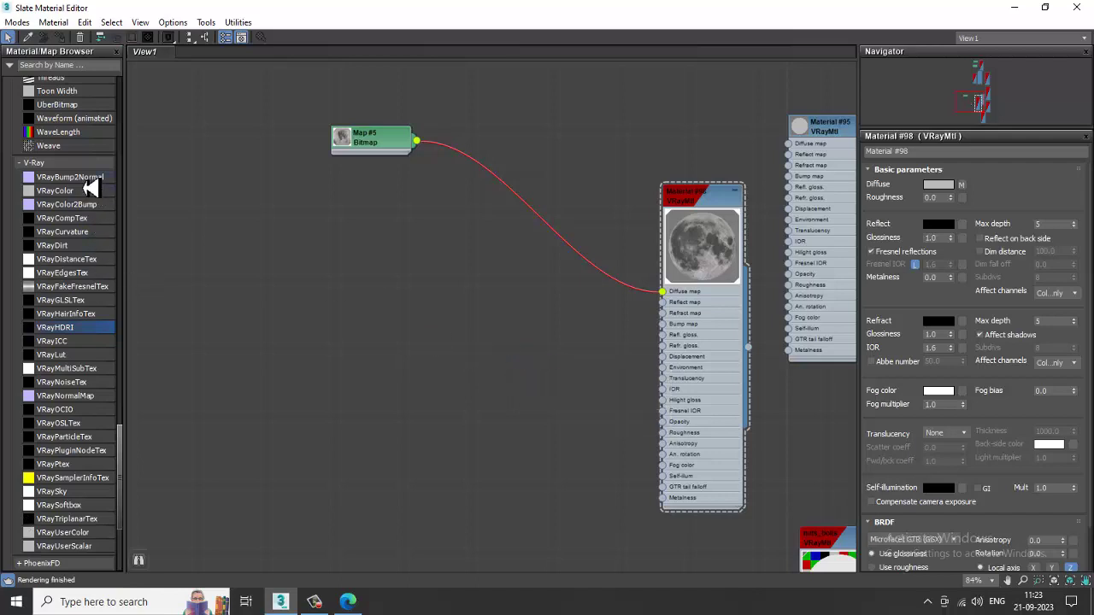
Add a VRayBump2Normal map node and connect it to the Bump map input of Material #98
{"action": "left_click", "coordinate": [91, 180]}
{"action": "left_click_drag", "start_coordinate": [226, 267], "coordinate": [466, 388]}
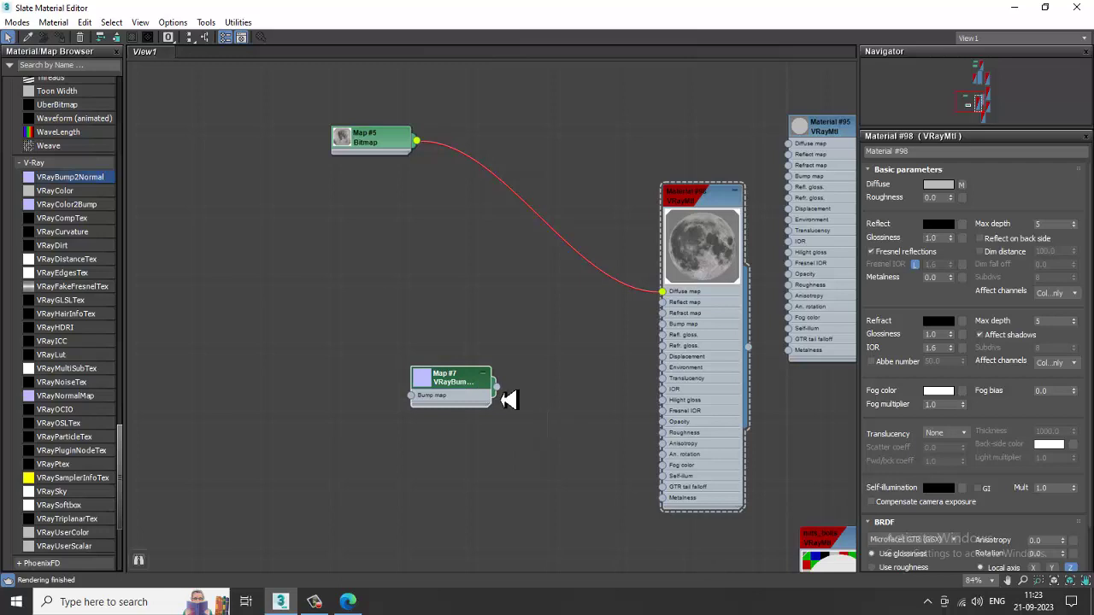
{"action": "left_click_drag", "start_coordinate": [497, 388], "coordinate": [671, 336]}
Assign a Bitmap with normal moon.png from the solar folder as the bump map of the VRayBump2Normal node
{"action": "left_click", "coordinate": [458, 381]}
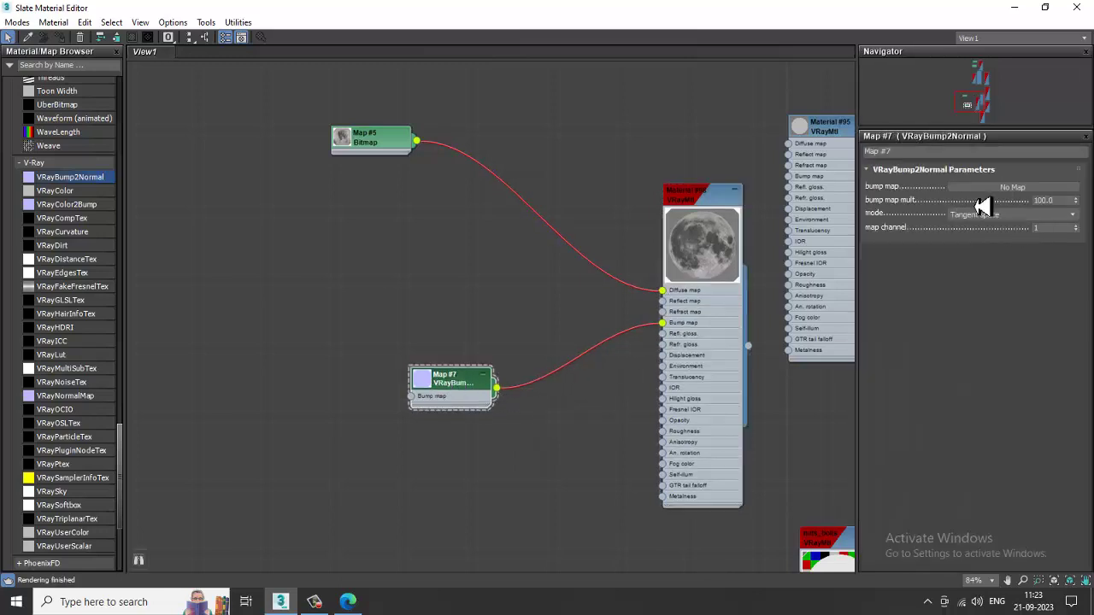
{"action": "left_click", "coordinate": [1008, 189]}
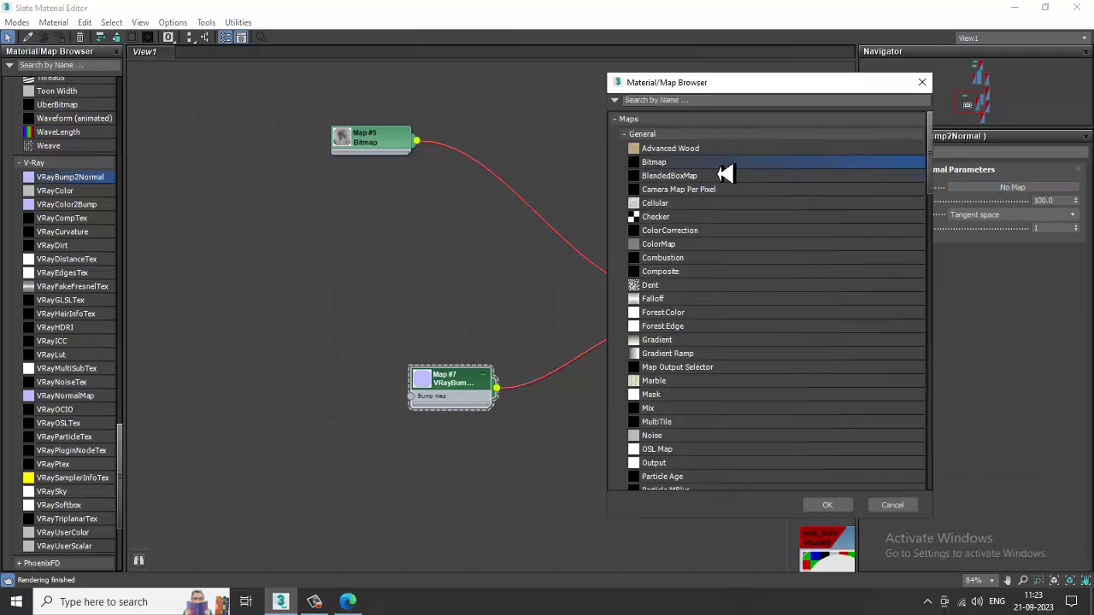
{"action": "key", "text": "Escape"}
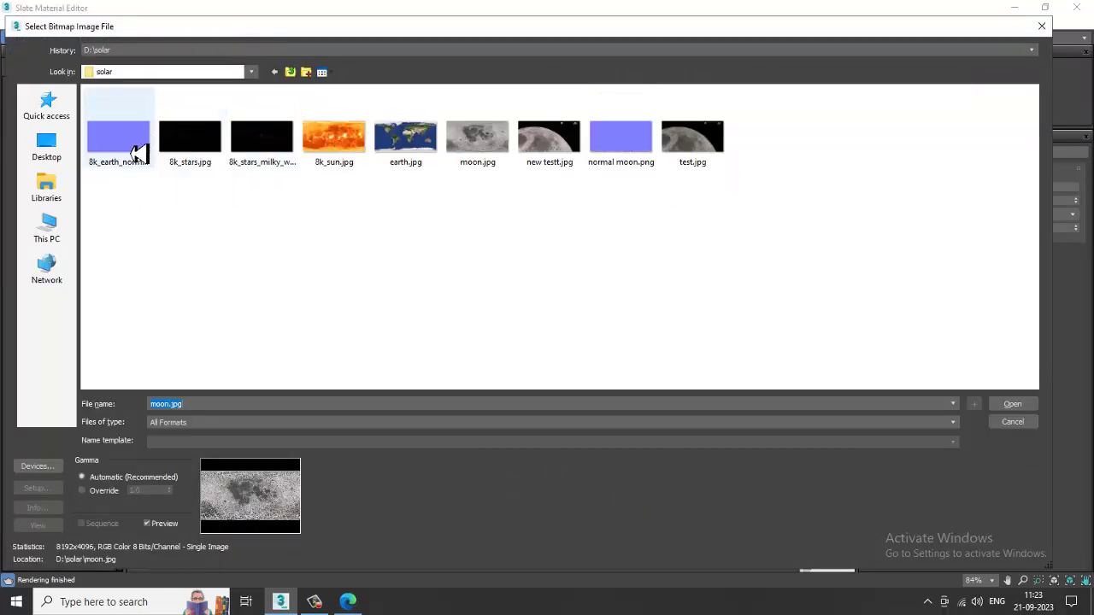
{"action": "left_click", "coordinate": [137, 153]}
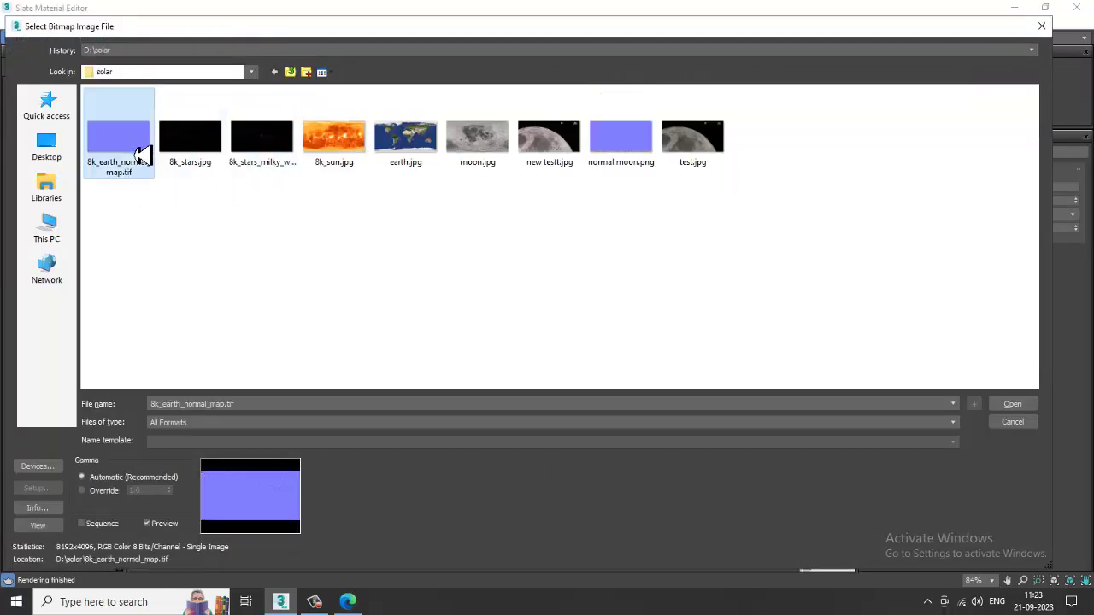
{"action": "left_click", "coordinate": [643, 159]}
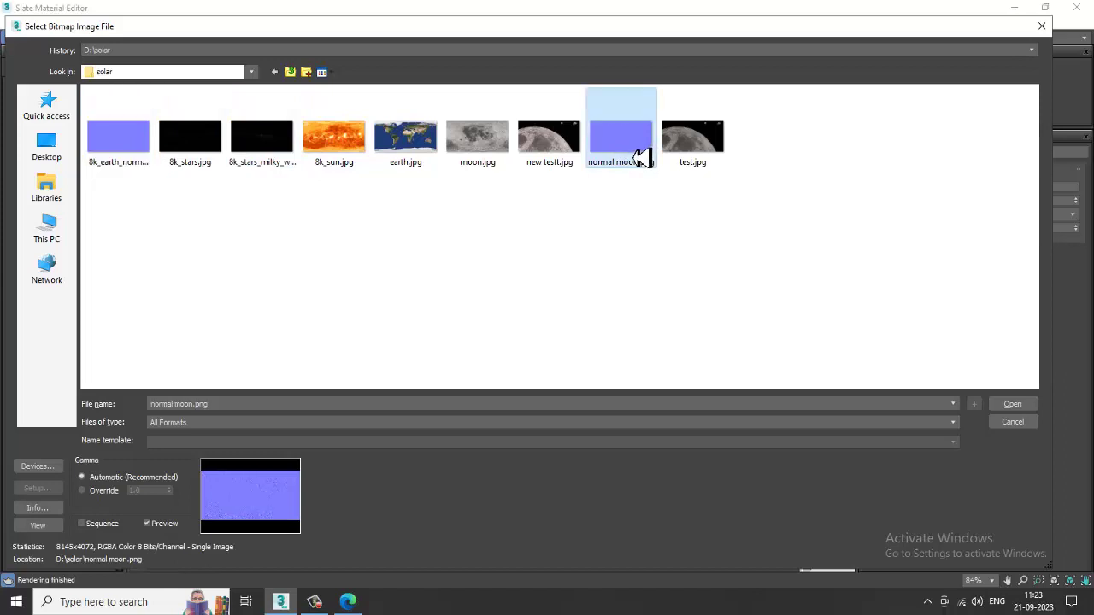
{"action": "double_click", "coordinate": [643, 159]}
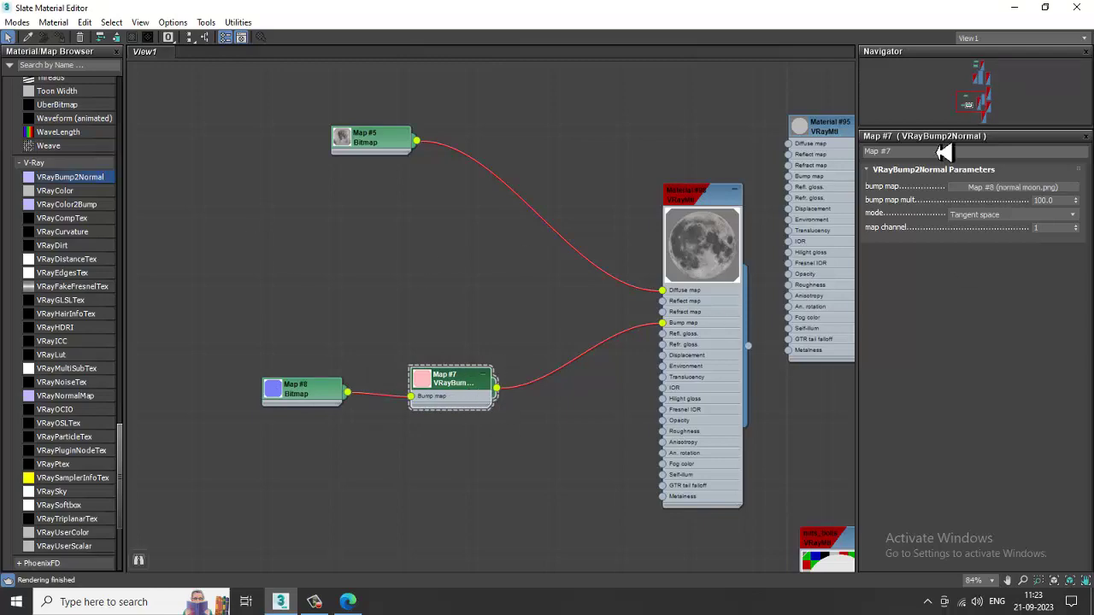
Minimize the Slate Material Editor and select the ground plane under the lander in the Perspective view
{"action": "left_click", "coordinate": [1015, 8]}
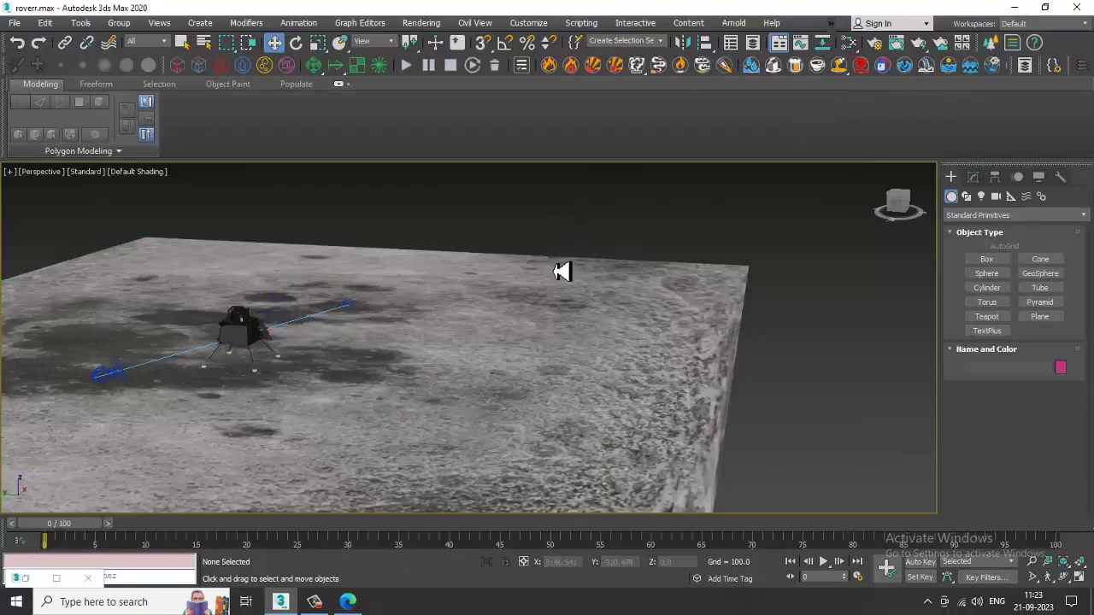
{"action": "middle_click_drag", "start_coordinate": [370, 449], "coordinate": [581, 439]}
{"action": "left_click", "coordinate": [581, 439]}
{"action": "scroll", "coordinate": [559, 425], "scroll_direction": "up", "scroll_amount": 4}
{"action": "middle_click_drag", "start_coordinate": [515, 421], "coordinate": [555, 417]}
{"action": "scroll", "coordinate": [520, 420], "scroll_direction": "down", "scroll_amount": 2}
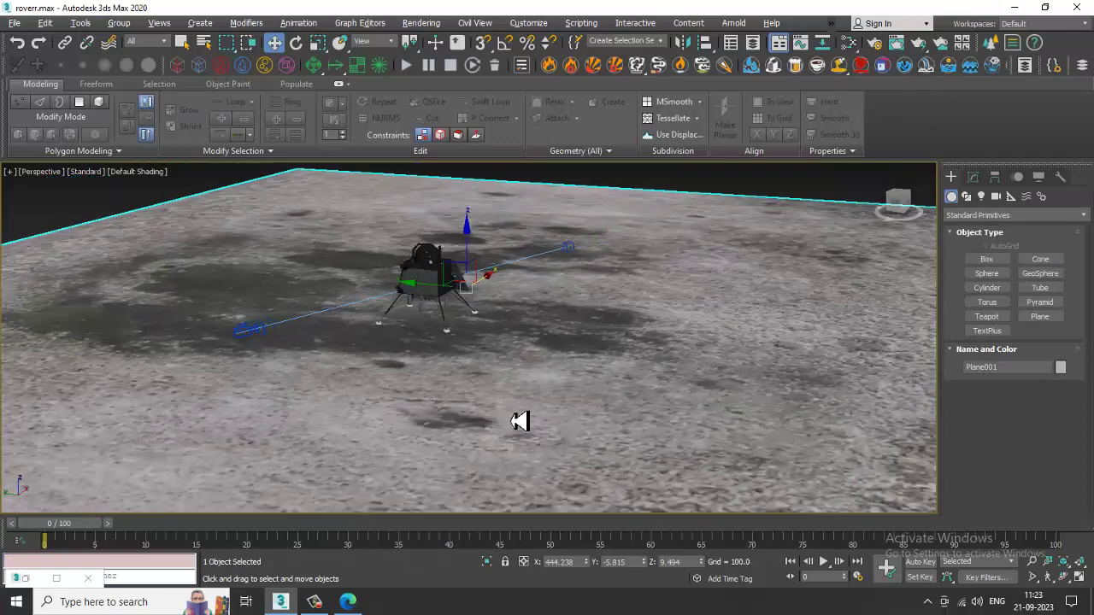
{"action": "scroll", "coordinate": [517, 420], "scroll_direction": "up", "scroll_amount": 3}
Add a UVW Map modifier to the ground plane and set its mapping to Box
{"action": "left_click", "coordinate": [974, 178]}
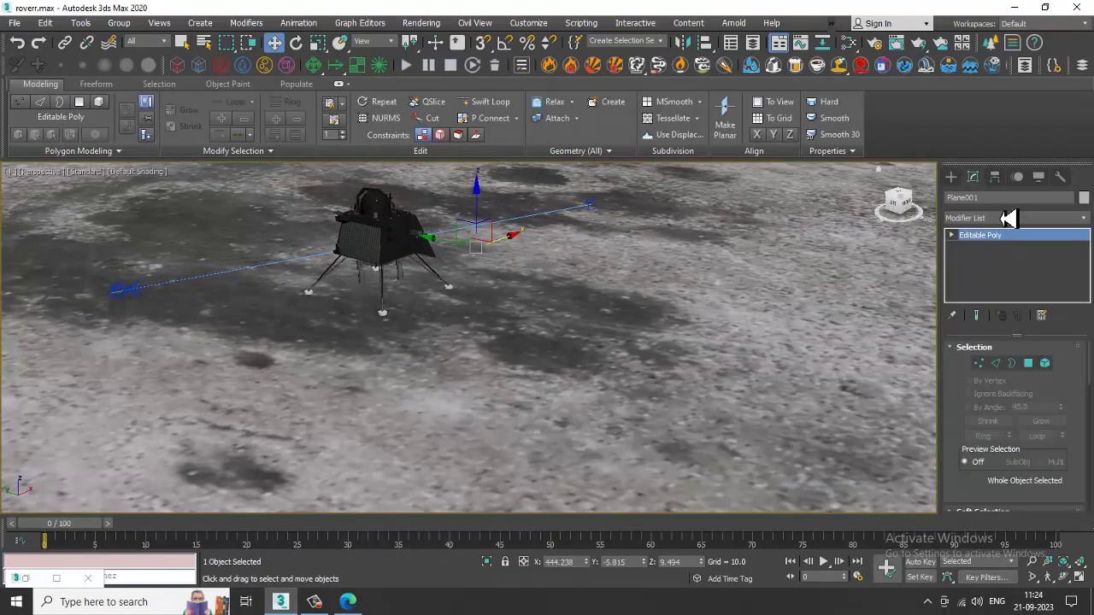
{"action": "left_click", "coordinate": [1011, 222]}
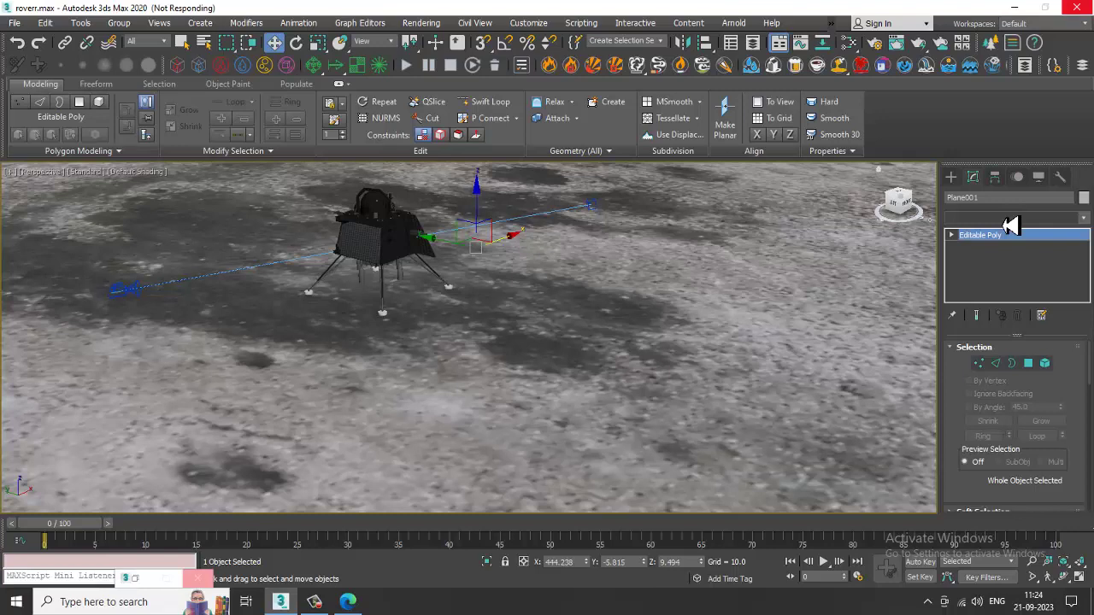
{"action": "left_click", "coordinate": [1010, 218]}
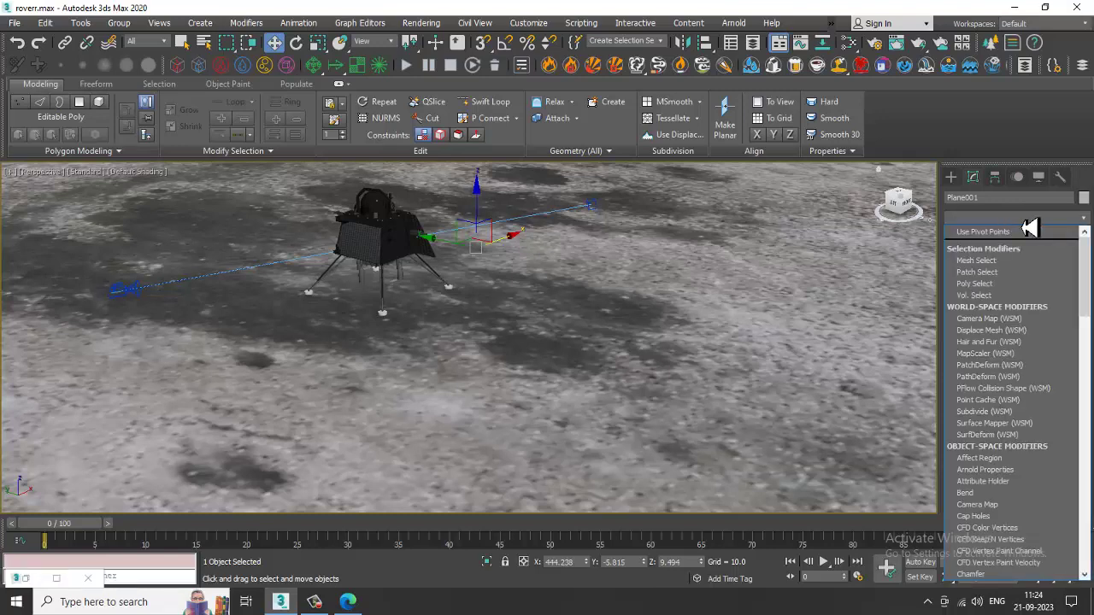
{"action": "key", "text": "u"}
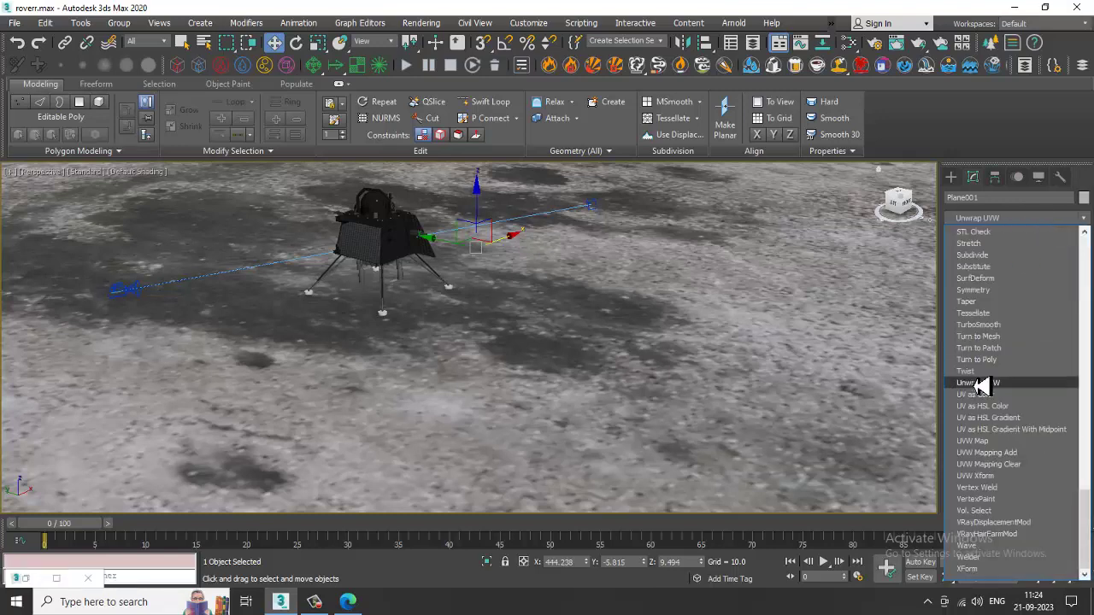
{"action": "left_click", "coordinate": [975, 441]}
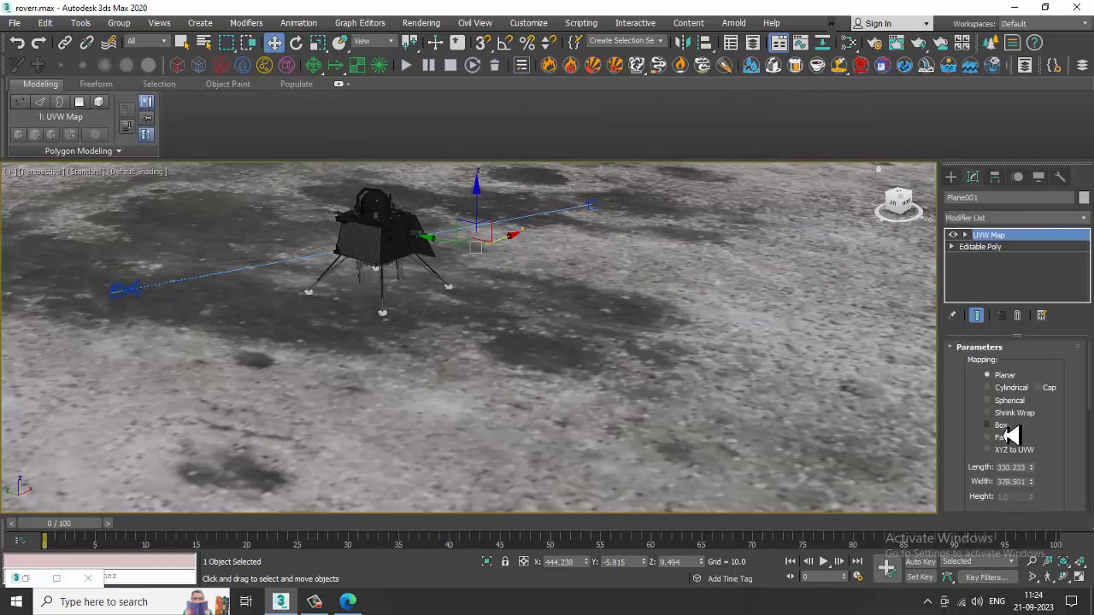
{"action": "left_click", "coordinate": [988, 425]}
{"action": "scroll", "coordinate": [760, 410], "scroll_direction": "down", "scroll_amount": 5}
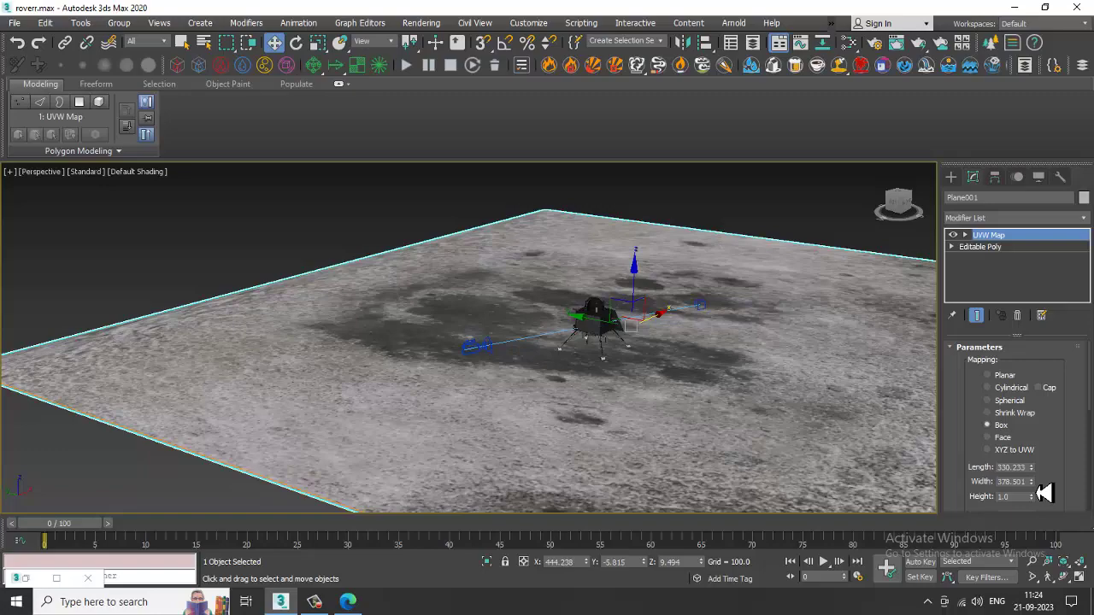
Collapse the ground plane and its UVW Map modifier by converting it to an Editable Poly
{"action": "mouse_move", "coordinate": [1032, 484]}
{"action": "left_mouse_down"}
{"action": "mouse_move", "coordinate": [1034, 468]}
{"action": "mouse_move", "coordinate": [1041, 487]}
{"action": "left_mouse_up"}
{"action": "middle_click_drag", "start_coordinate": [683, 381], "coordinate": [692, 381]}
{"action": "scroll", "coordinate": [658, 368], "scroll_direction": "up", "scroll_amount": 4}
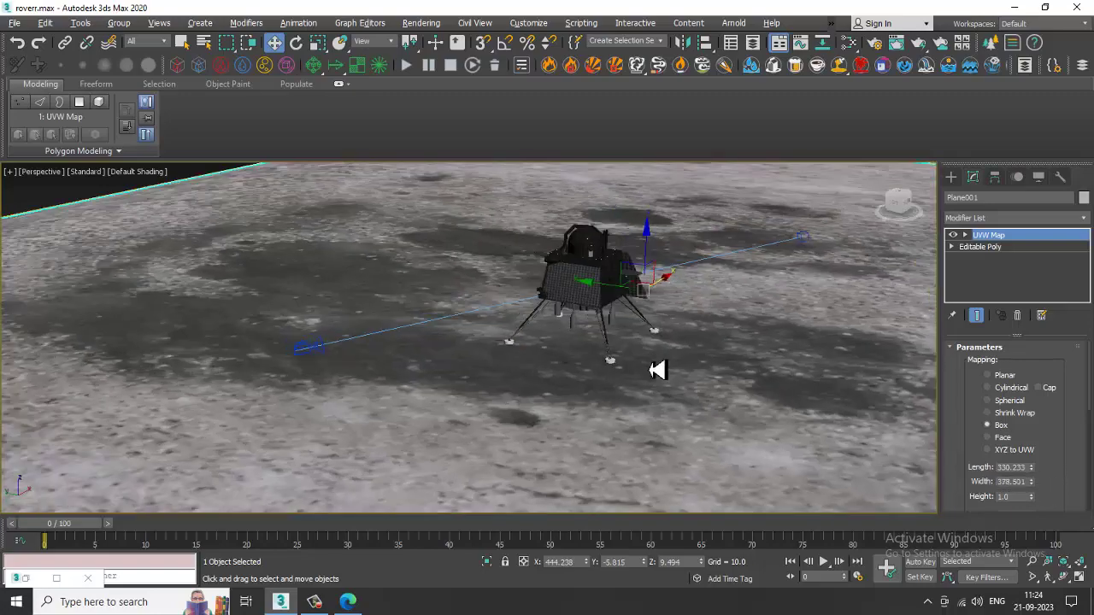
{"action": "middle_click_drag", "start_coordinate": [604, 362], "coordinate": [726, 389]}
{"action": "scroll", "coordinate": [576, 350], "scroll_direction": "down", "scroll_amount": 3}
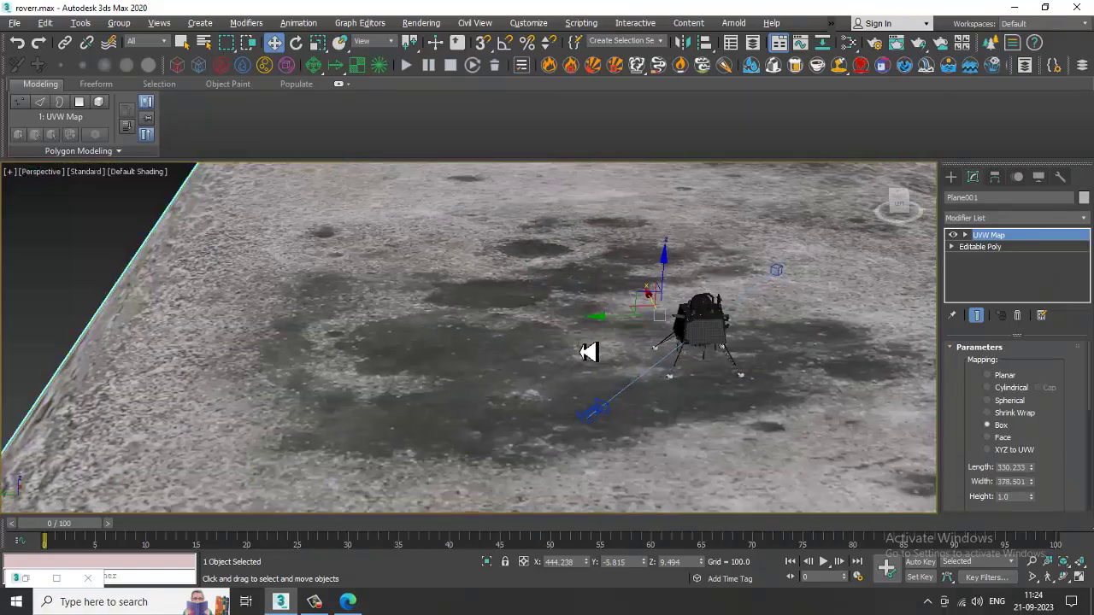
{"action": "mouse_move", "coordinate": [588, 351]}
{"action": "middle_mouse_down", "text": "alt"}
{"action": "mouse_move", "coordinate": [566, 357]}
{"action": "mouse_move", "coordinate": [586, 371]}
{"action": "middle_mouse_up", "text": "alt"}
{"action": "right_click", "coordinate": [546, 251]}
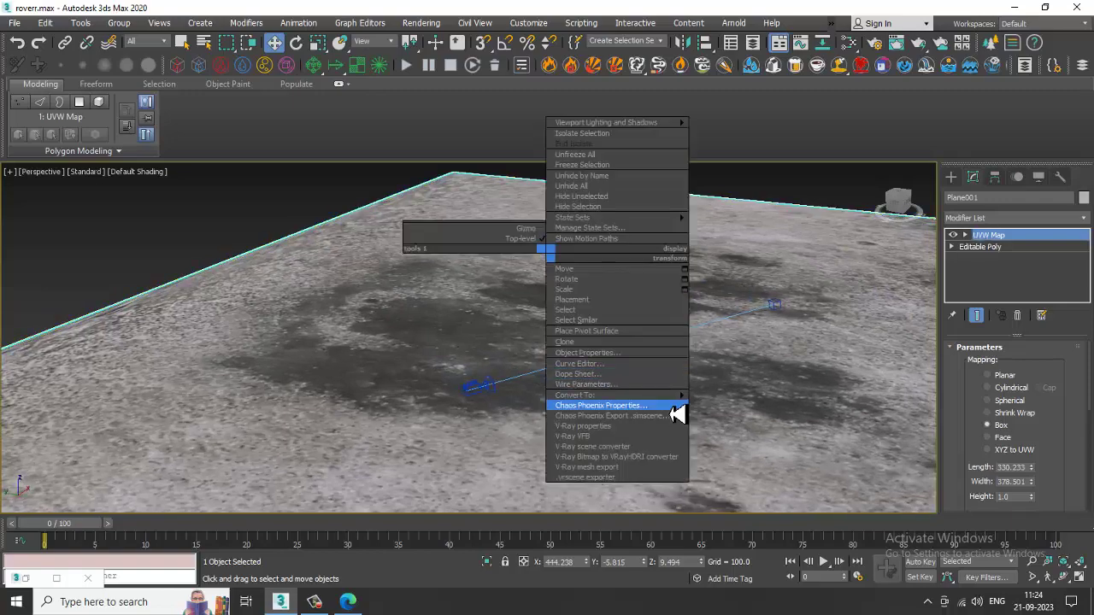
{"action": "mouse_move", "coordinate": [653, 398]}
{"action": "left_click", "coordinate": [757, 408]}
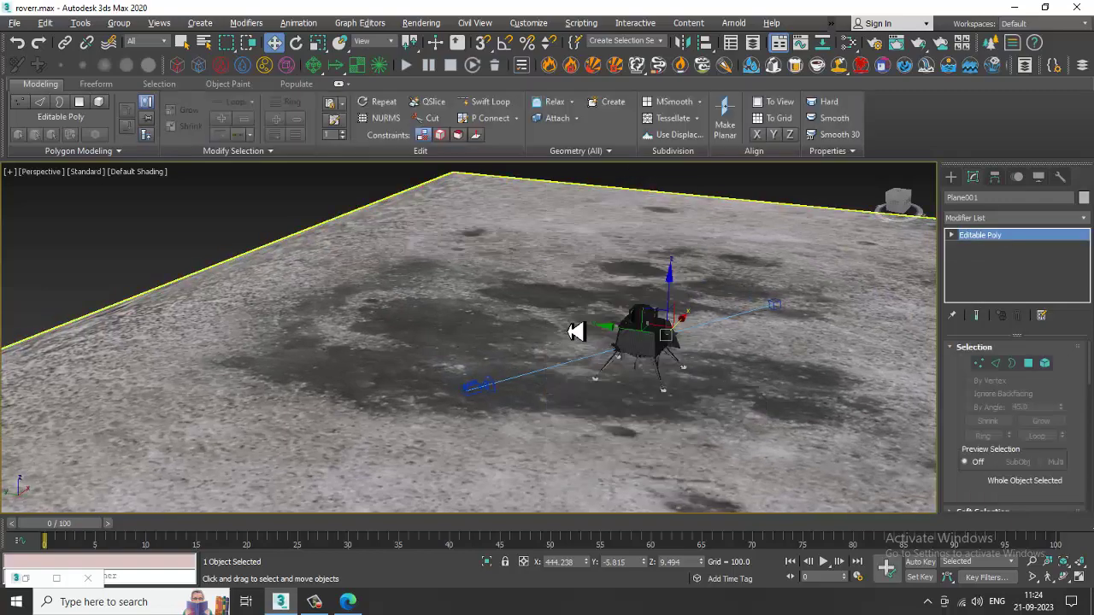
Move the ground plane along the Y axis to about Y 334.84
{"action": "middle_click_drag", "start_coordinate": [574, 330], "coordinate": [666, 333], "text": "alt"}
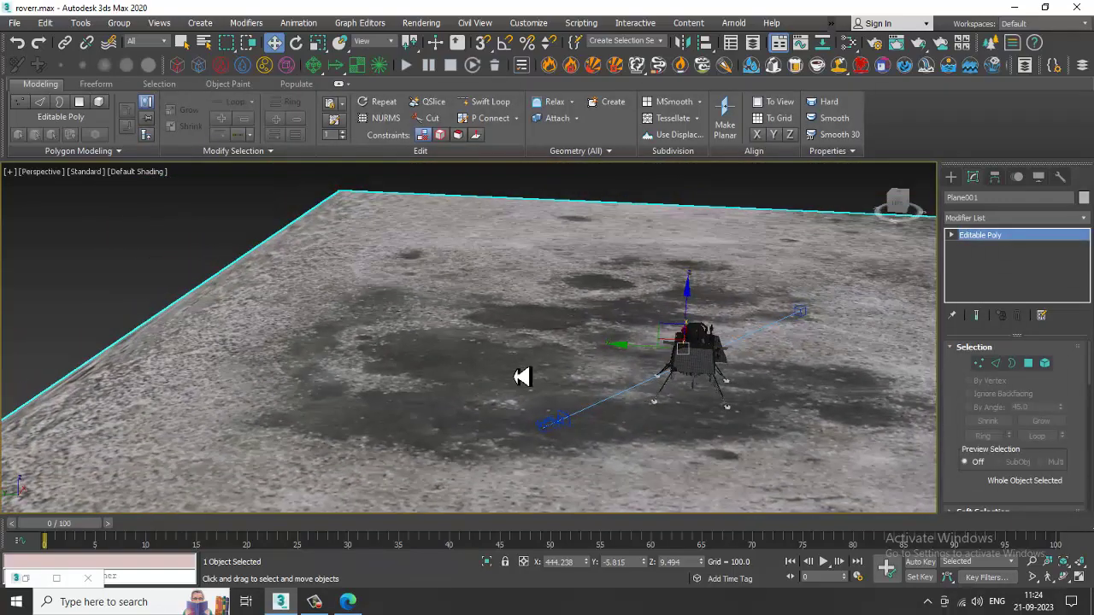
{"action": "left_click_drag", "start_coordinate": [637, 356], "coordinate": [550, 339]}
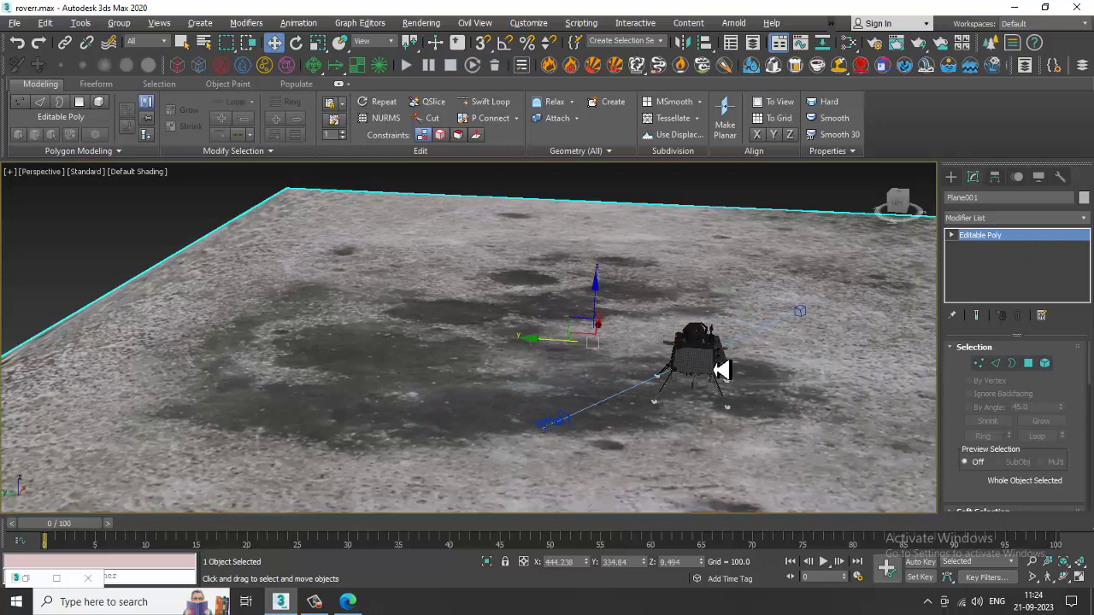
{"action": "middle_click_drag", "start_coordinate": [720, 371], "coordinate": [680, 366], "text": "alt"}
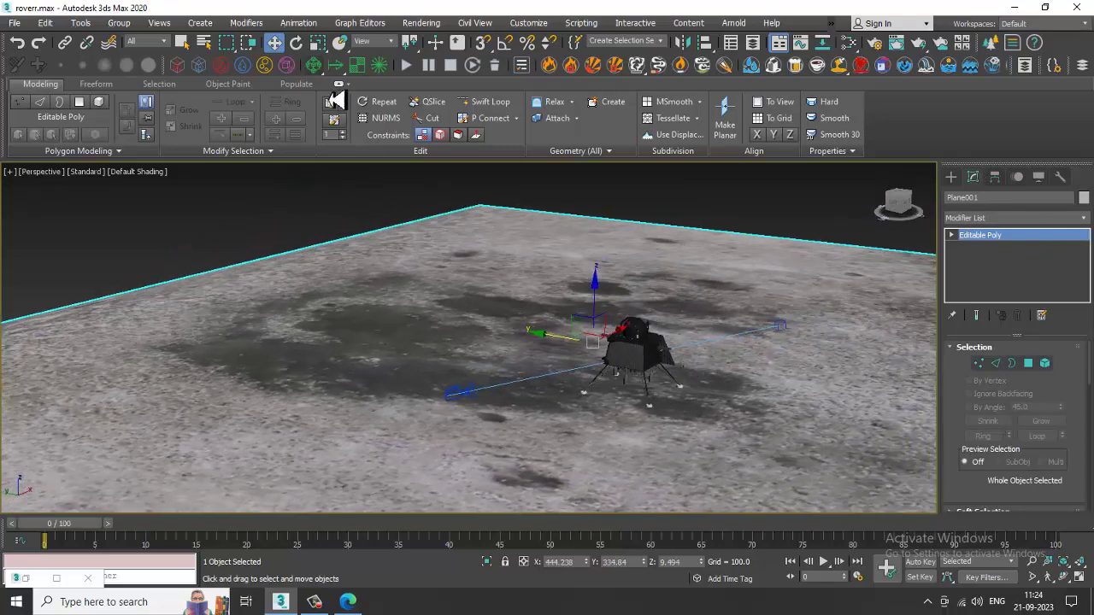
Activate the Freeform Push/Pull paint deform brush for the ground plane
{"action": "left_click", "coordinate": [164, 86]}
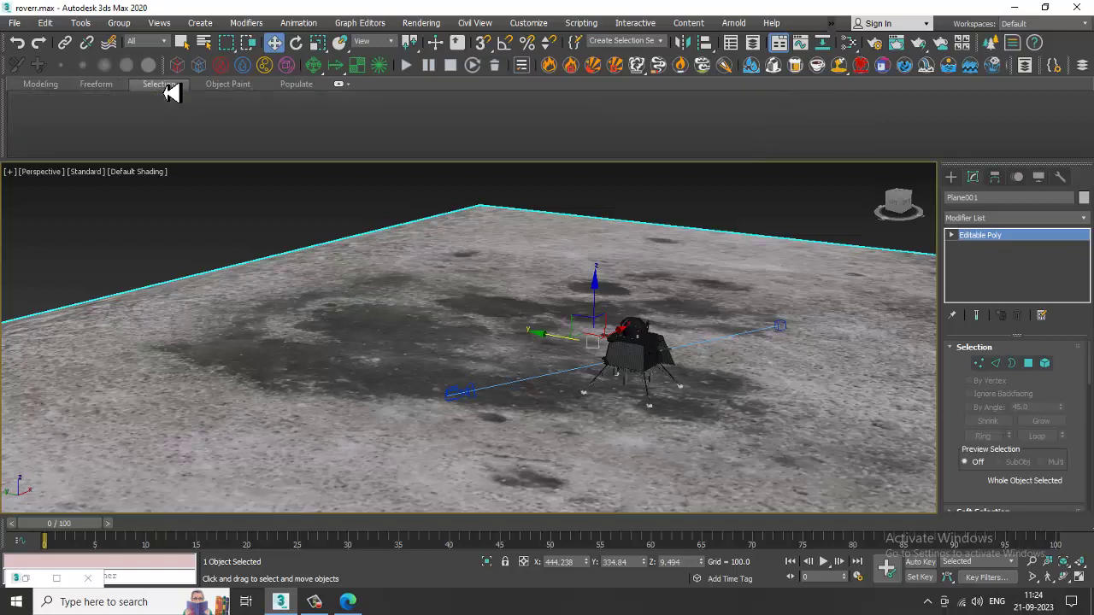
{"action": "left_click", "coordinate": [98, 84]}
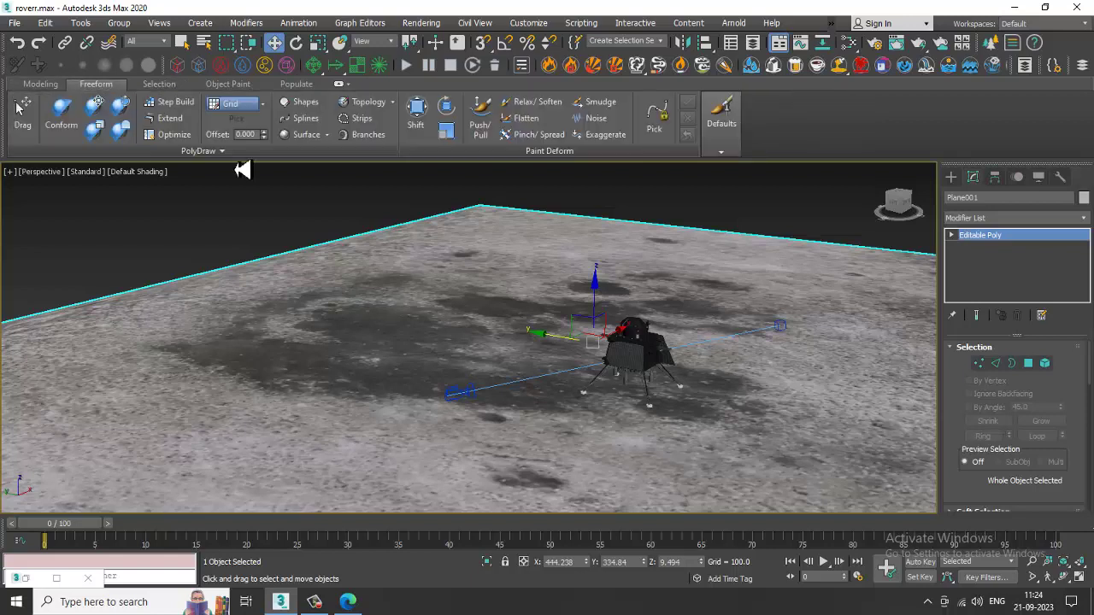
{"action": "left_click", "coordinate": [484, 121]}
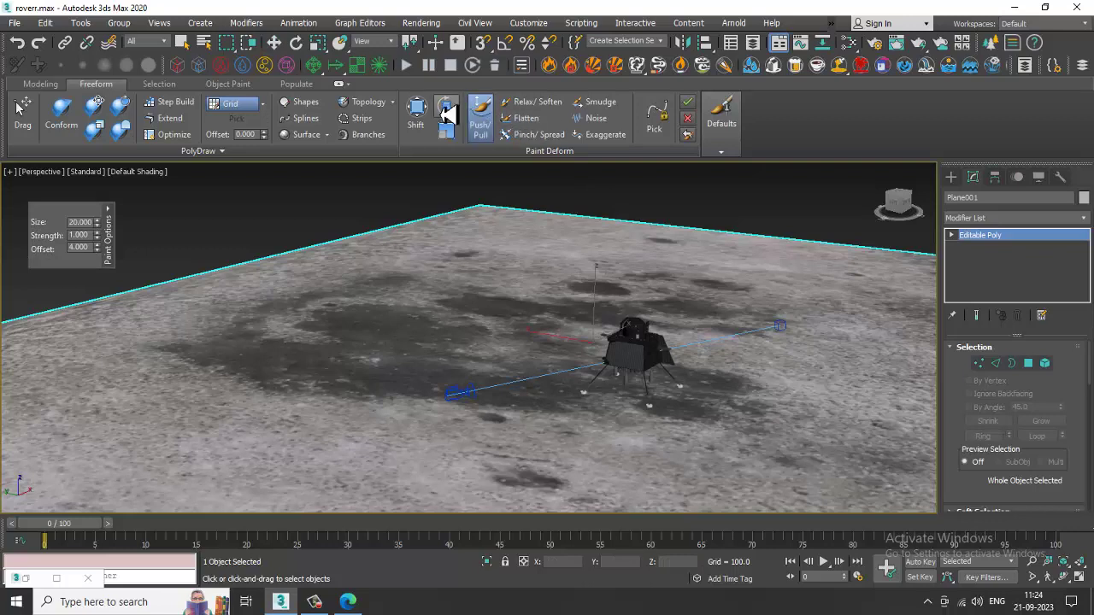
{"action": "left_click", "coordinate": [485, 125]}
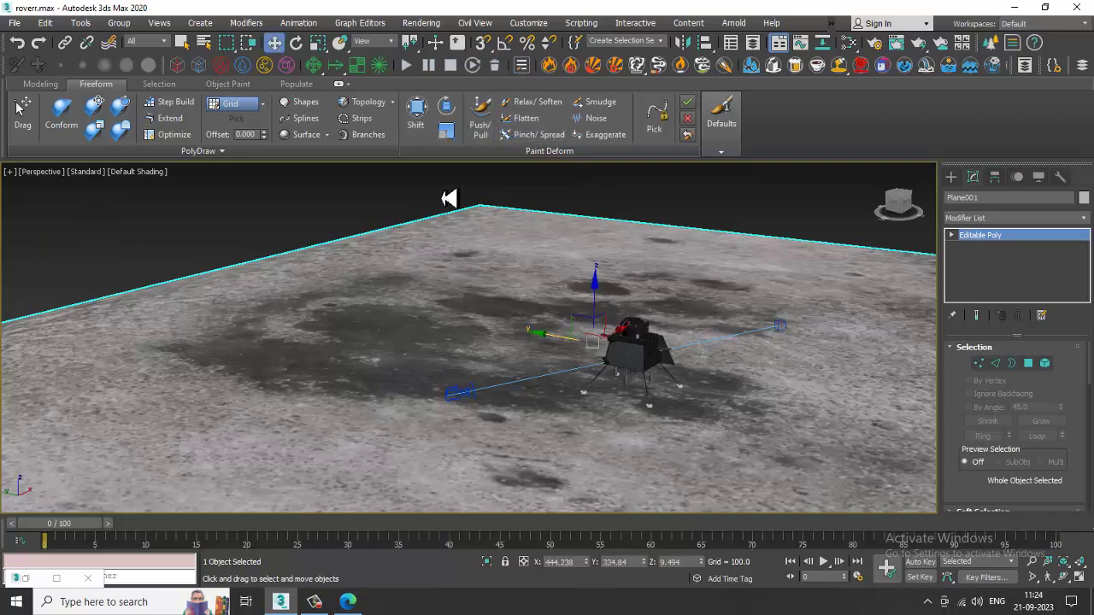
{"action": "left_click", "coordinate": [479, 115]}
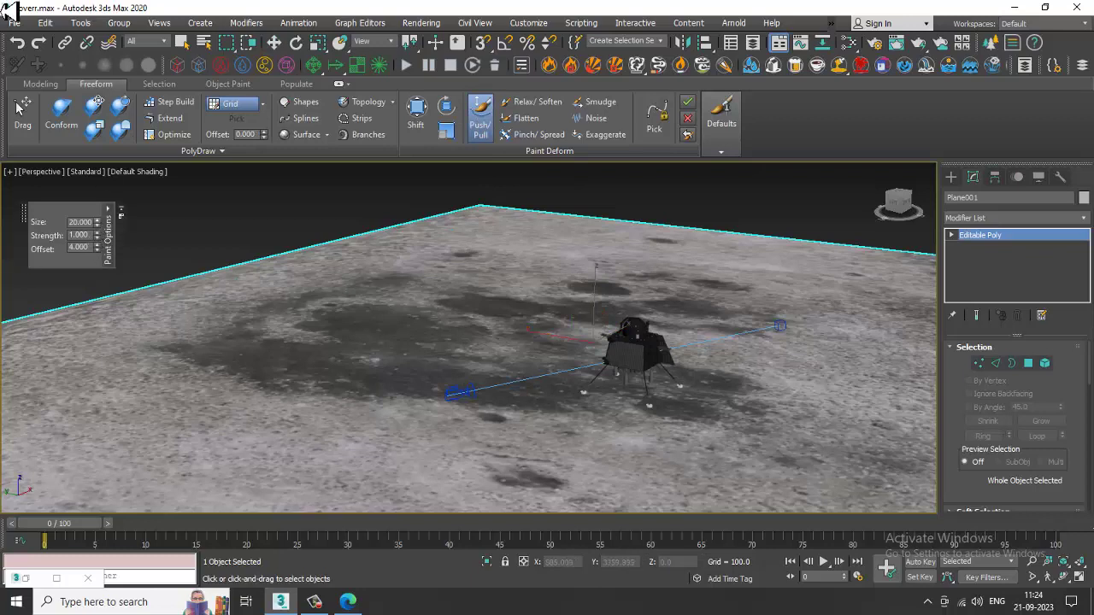
Enlarge the Push/Pull brush so its circle covers a broad patch of the ground plane
{"action": "left_click_drag", "start_coordinate": [91, 224], "coordinate": [4, 230]}
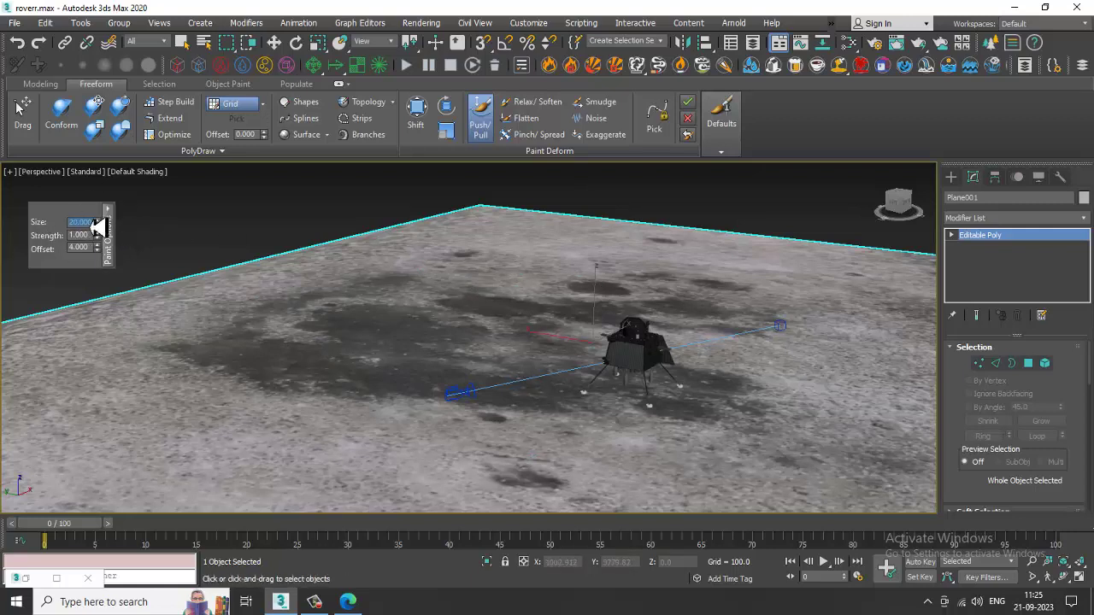
{"action": "left_click_drag", "start_coordinate": [84, 608], "coordinate": [145, 474]}
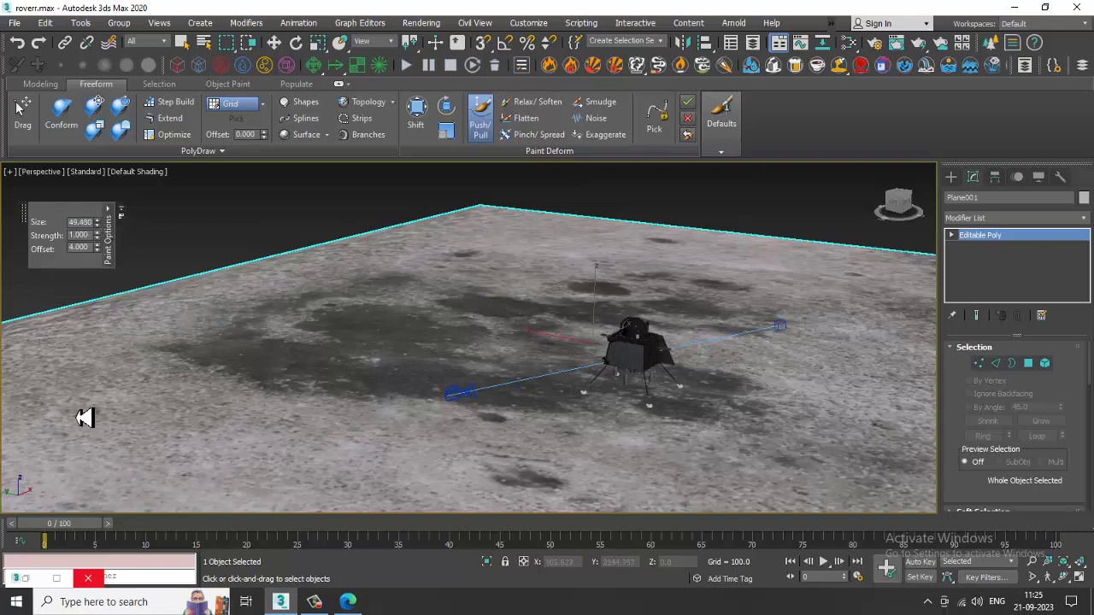
{"action": "mouse_move", "coordinate": [84, 417]}
{"action": "left_mouse_down", "text": "ctrl+shift"}
{"action": "mouse_move", "coordinate": [15, 478]}
{"action": "mouse_move", "coordinate": [58, 469]}
{"action": "mouse_move", "coordinate": [461, 278]}
{"action": "left_mouse_up", "text": "ctrl+shift"}
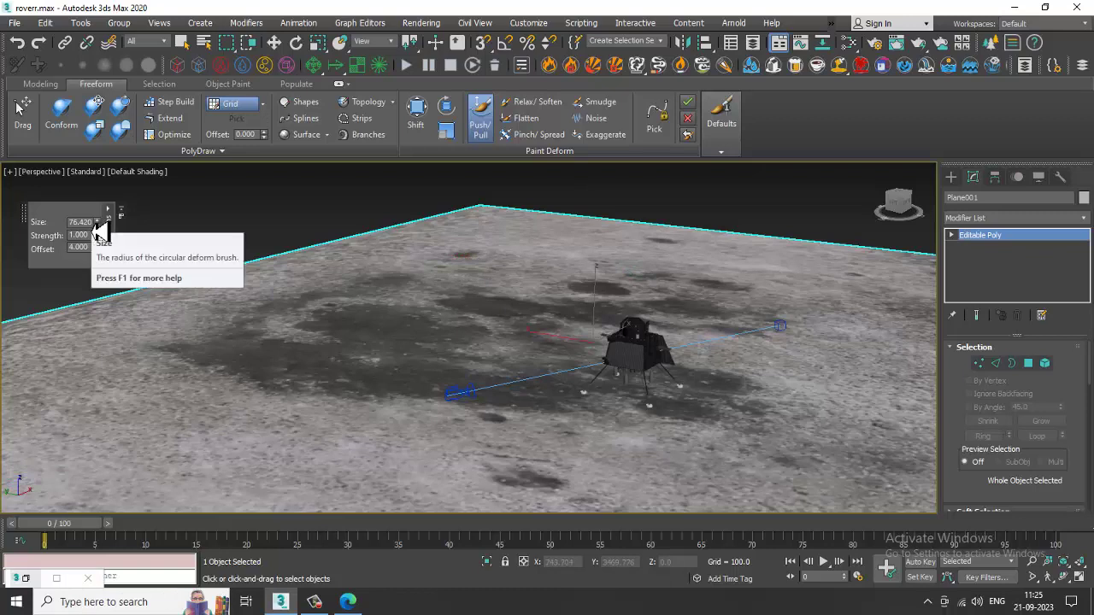
{"action": "left_click_drag", "start_coordinate": [93, 222], "coordinate": [3, 224]}
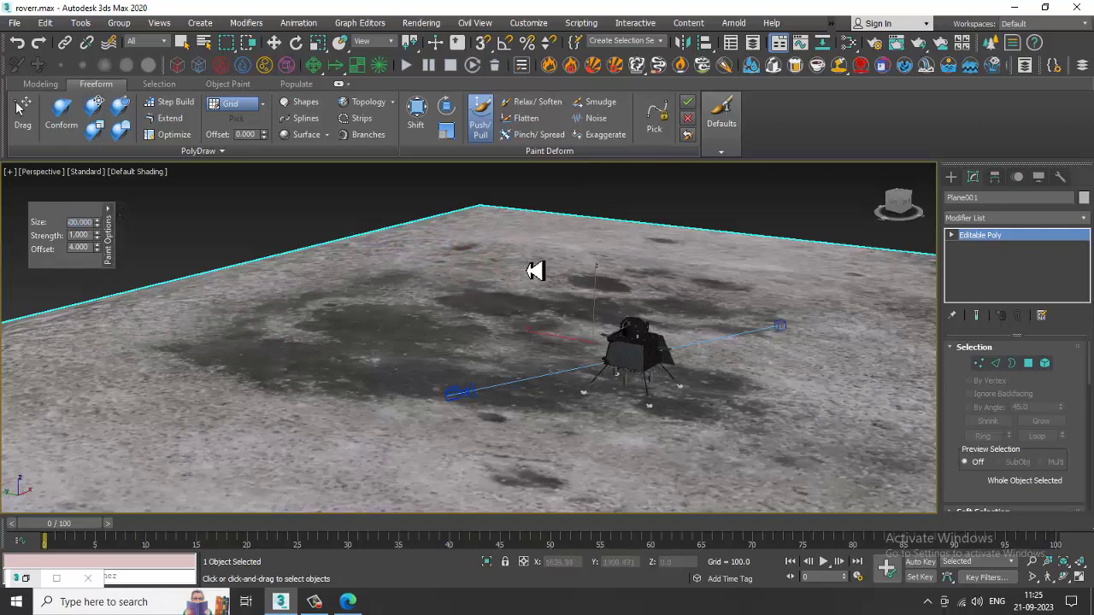
{"action": "mouse_move", "coordinate": [513, 317]}
{"action": "middle_mouse_down", "text": "alt"}
{"action": "mouse_move", "coordinate": [539, 323]}
{"action": "mouse_move", "coordinate": [536, 334]}
{"action": "middle_mouse_up", "text": "alt"}
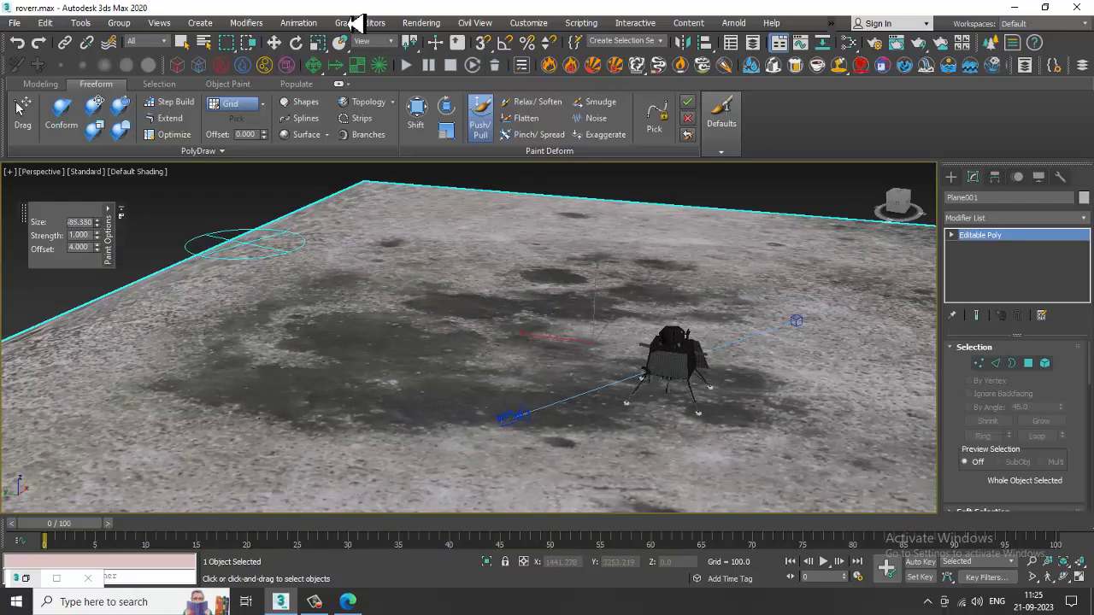
{"action": "mouse_move", "coordinate": [402, 217]}
{"action": "left_mouse_down"}
{"action": "mouse_move", "coordinate": [450, 228]}
{"action": "mouse_move", "coordinate": [401, 246]}
{"action": "left_mouse_up"}
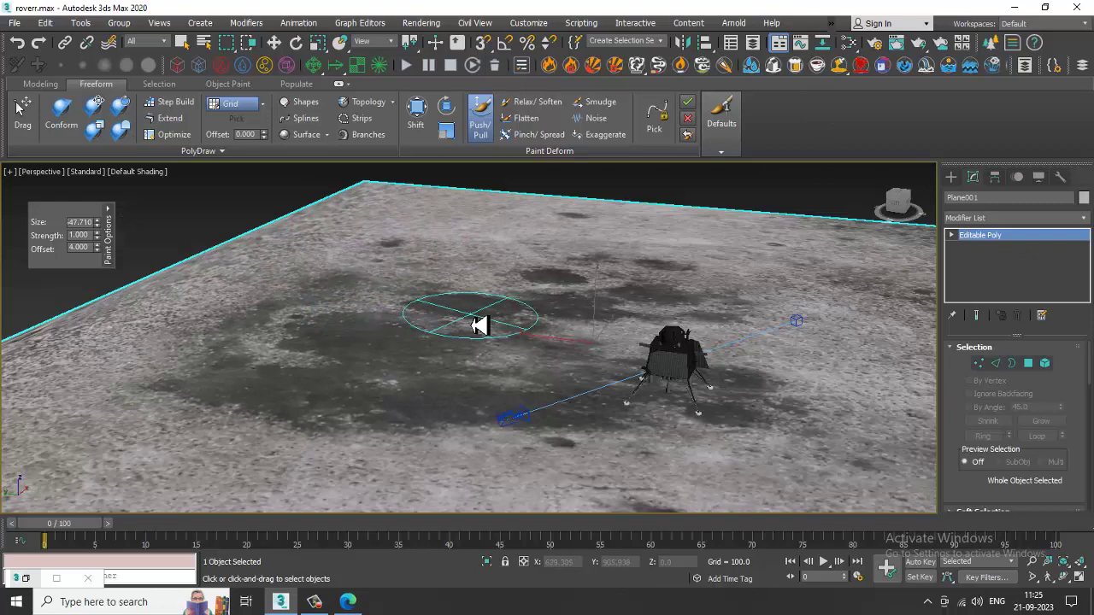
Leave the brush, show edged faces, and add a TurboSmooth modifier with 5 iterations to the ground plane
{"action": "key", "text": "w"}
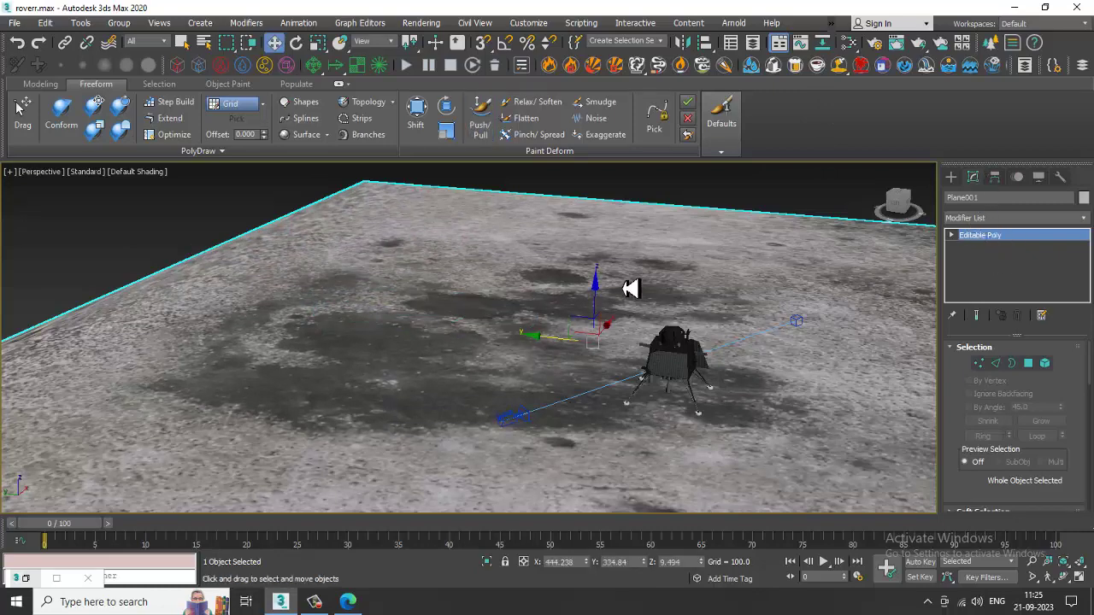
{"action": "key", "text": "F4"}
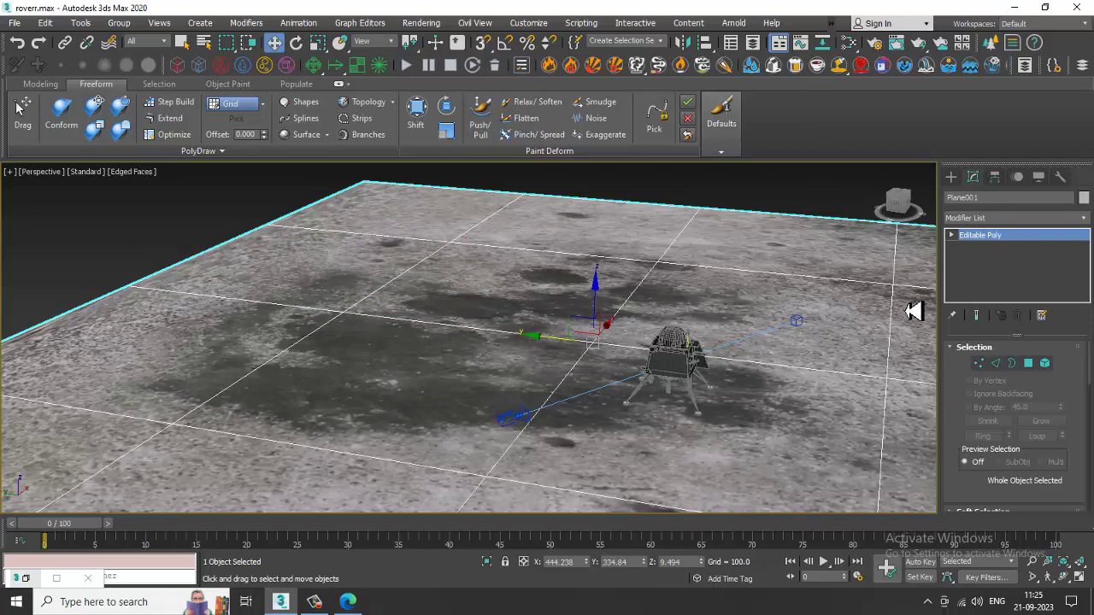
{"action": "left_click", "coordinate": [1020, 220]}
{"action": "key", "text": "t"}
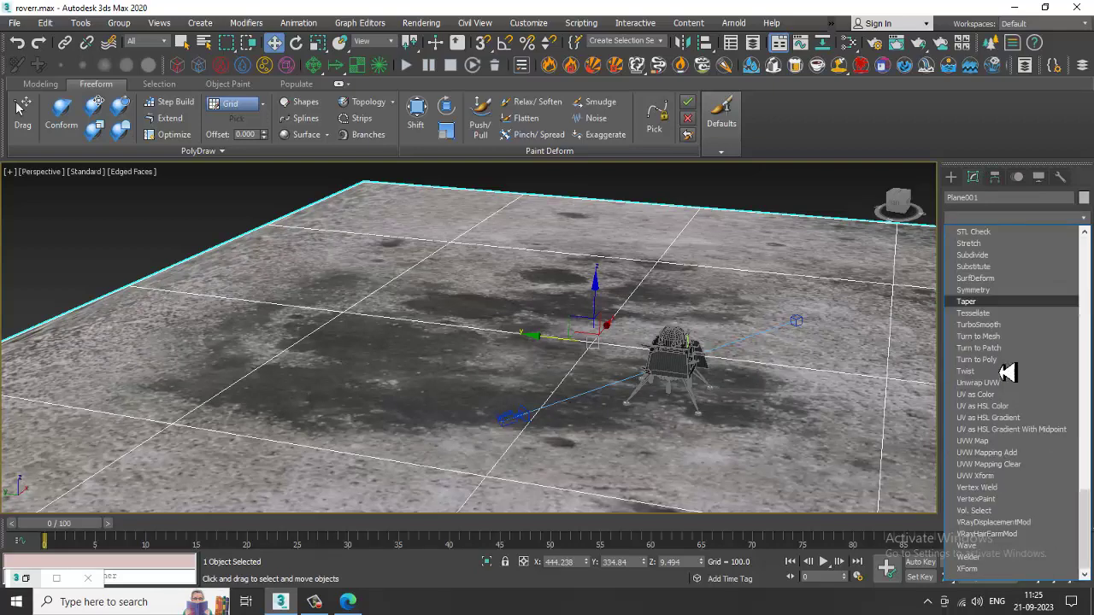
{"action": "left_click", "coordinate": [1002, 326]}
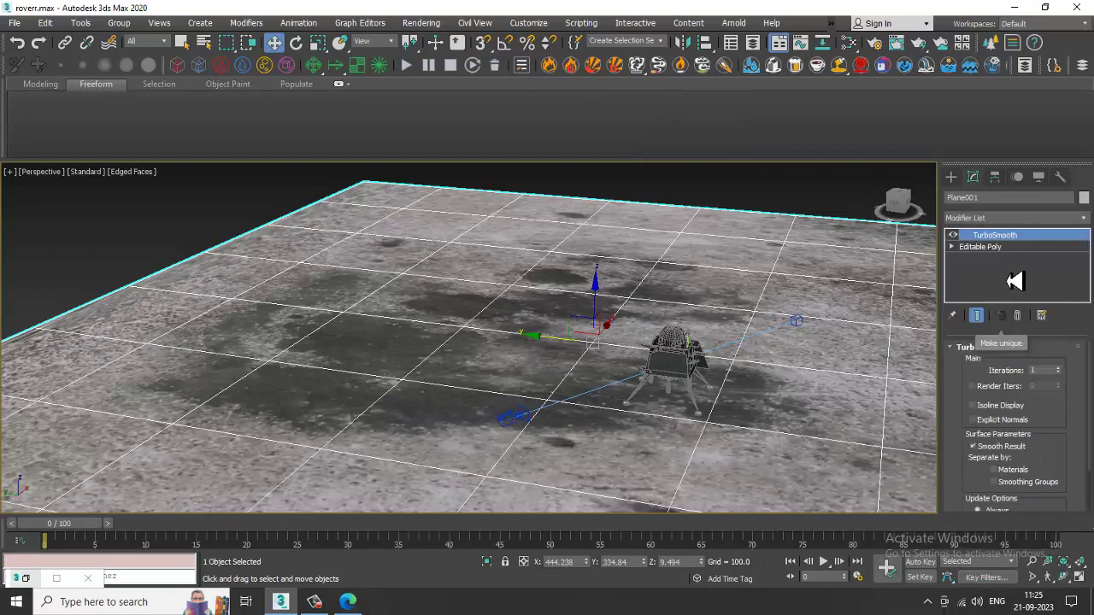
{"action": "left_click", "coordinate": [1059, 368]}
{"action": "left_click", "coordinate": [1059, 368]}
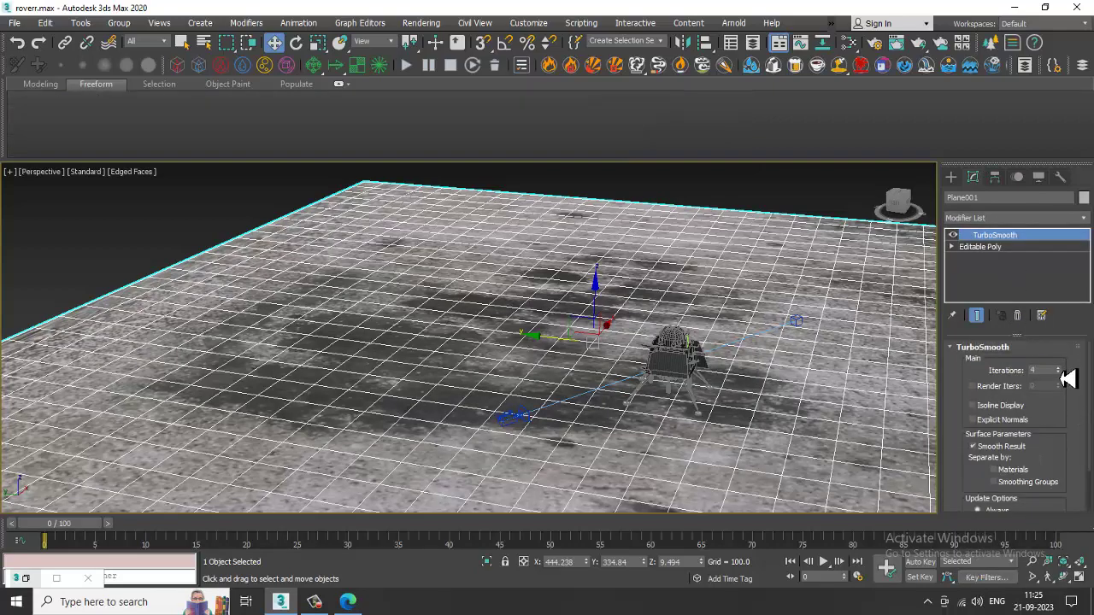
{"action": "left_click", "coordinate": [1060, 370]}
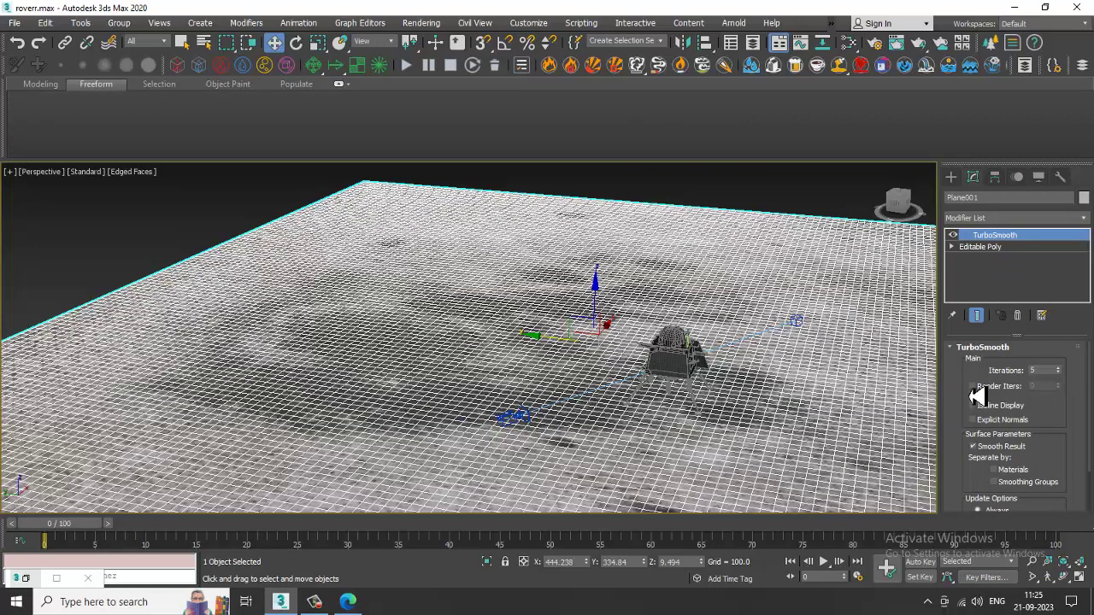
Convert the subdivided ground plane to an Editable Poly
{"action": "right_click", "coordinate": [483, 270]}
{"action": "mouse_move", "coordinate": [564, 404]}
{"action": "left_click", "coordinate": [709, 415]}
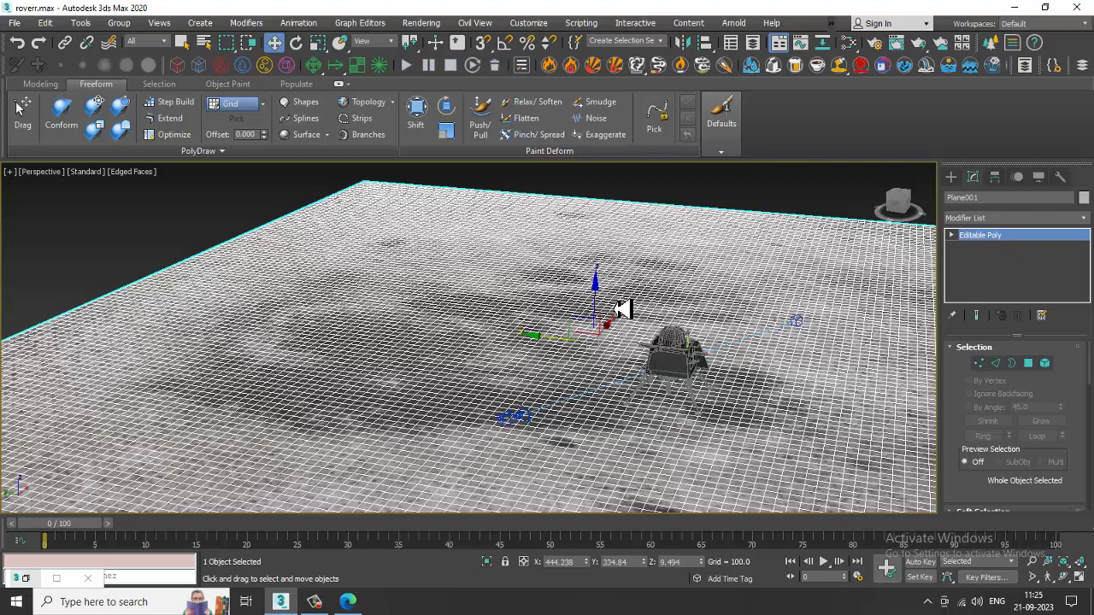
Raise hills across the far part of the ground with the Push/Pull brush, and switch to the Noise brush
{"action": "left_click", "coordinate": [480, 130]}
{"action": "mouse_move", "coordinate": [410, 245]}
{"action": "left_mouse_down"}
{"action": "mouse_move", "coordinate": [399, 213]}
{"action": "mouse_move", "coordinate": [405, 236]}
{"action": "mouse_move", "coordinate": [333, 258]}
{"action": "mouse_move", "coordinate": [430, 228]}
{"action": "mouse_move", "coordinate": [530, 228]}
{"action": "mouse_move", "coordinate": [378, 208]}
{"action": "mouse_move", "coordinate": [213, 350]}
{"action": "mouse_move", "coordinate": [252, 271]}
{"action": "mouse_move", "coordinate": [647, 324]}
{"action": "mouse_move", "coordinate": [656, 272]}
{"action": "mouse_move", "coordinate": [754, 254]}
{"action": "left_mouse_up"}
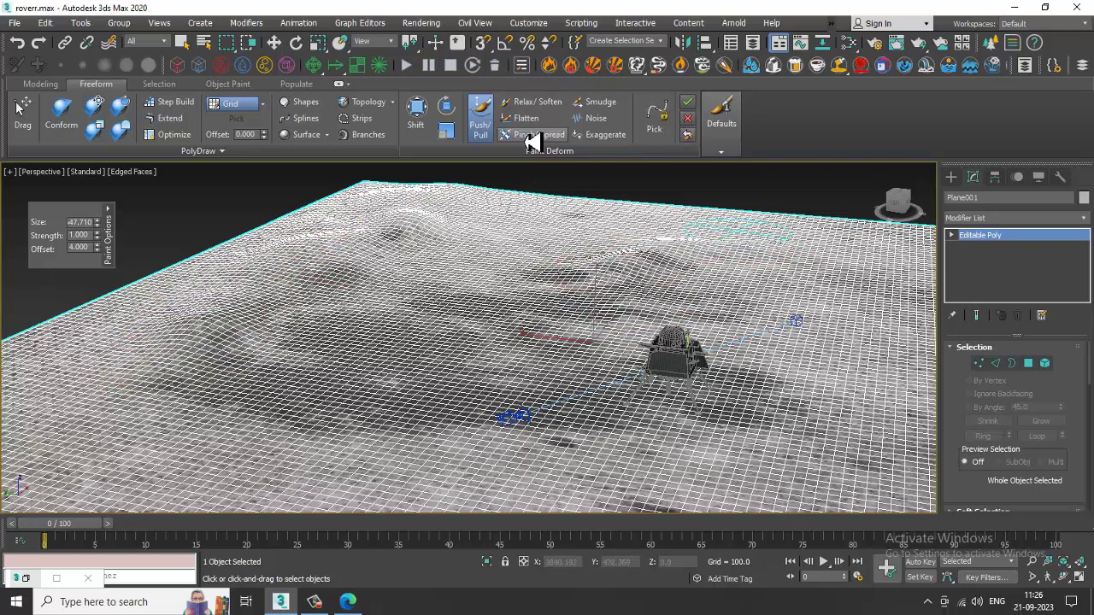
{"action": "left_click", "coordinate": [595, 118]}
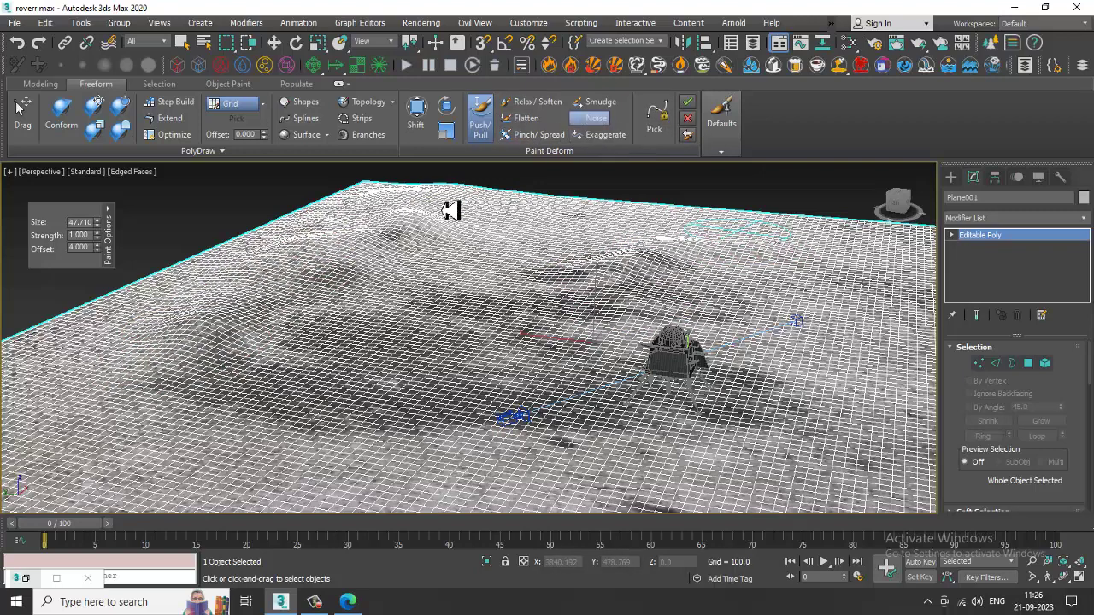
Turn off edged faces and roughen the hills in the far part of the ground with the Noise brush
{"action": "mouse_move", "coordinate": [318, 235]}
{"action": "left_mouse_down"}
{"action": "mouse_move", "coordinate": [488, 202]}
{"action": "mouse_move", "coordinate": [725, 261]}
{"action": "mouse_move", "coordinate": [428, 247]}
{"action": "mouse_move", "coordinate": [304, 284]}
{"action": "left_mouse_up"}
{"action": "key", "text": "F4"}
{"action": "scroll", "coordinate": [403, 266], "scroll_direction": "up", "scroll_amount": 3}
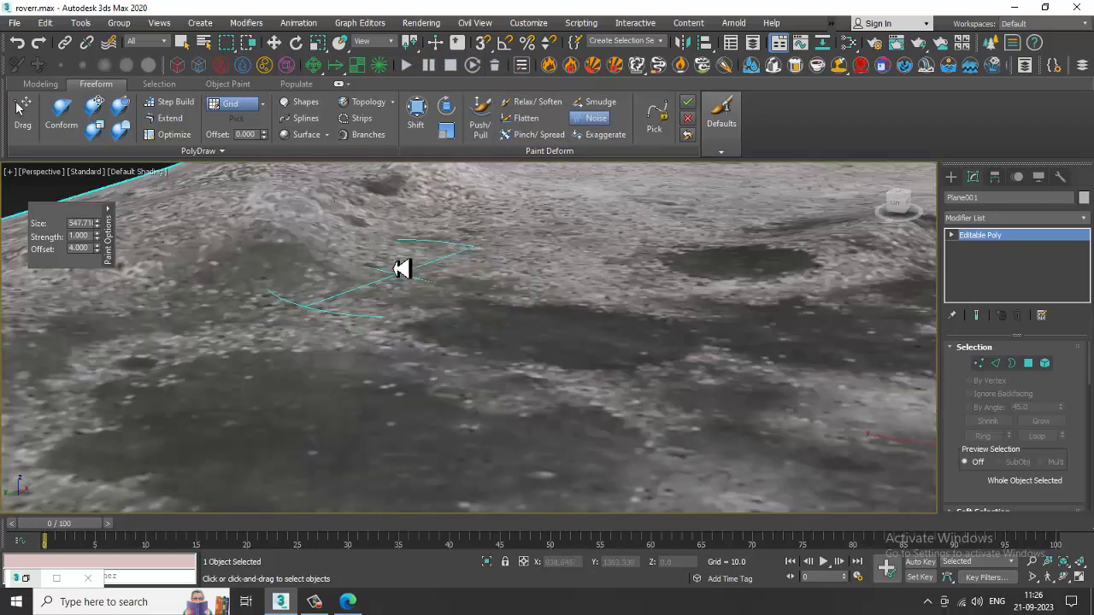
{"action": "mouse_move", "coordinate": [551, 303]}
{"action": "middle_mouse_down", "text": "alt"}
{"action": "mouse_move", "coordinate": [539, 296]}
{"action": "mouse_move", "coordinate": [562, 293]}
{"action": "middle_mouse_up", "text": "alt"}
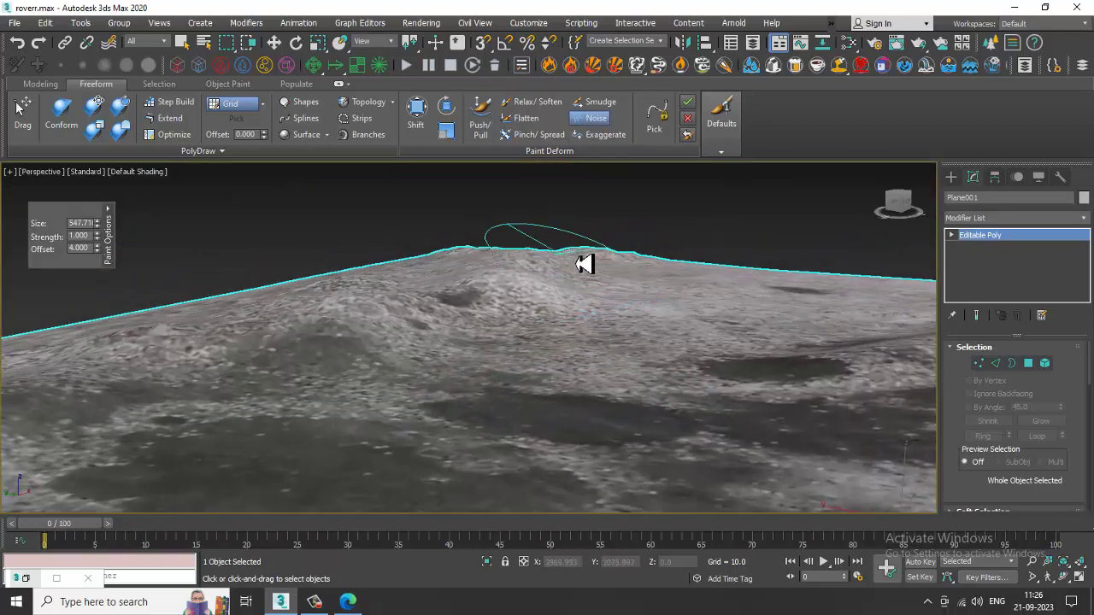
{"action": "left_click_drag", "start_coordinate": [436, 283], "coordinate": [308, 334]}
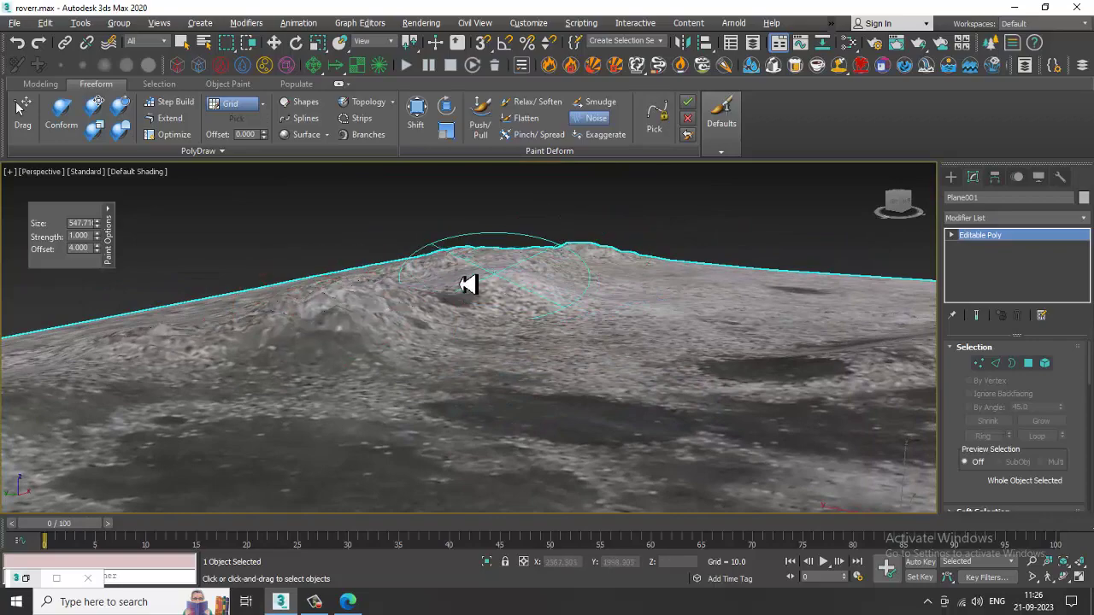
{"action": "left_click_drag", "start_coordinate": [537, 275], "coordinate": [610, 252]}
Roughen the far ridge and the slope along the ground's side edge with more Noise brush strokes
{"action": "middle_click_drag", "start_coordinate": [836, 377], "coordinate": [467, 290]}
{"action": "mouse_move", "coordinate": [727, 302]}
{"action": "middle_mouse_down", "text": "alt"}
{"action": "mouse_move", "coordinate": [658, 330]}
{"action": "mouse_move", "coordinate": [525, 267]}
{"action": "middle_mouse_up", "text": "alt"}
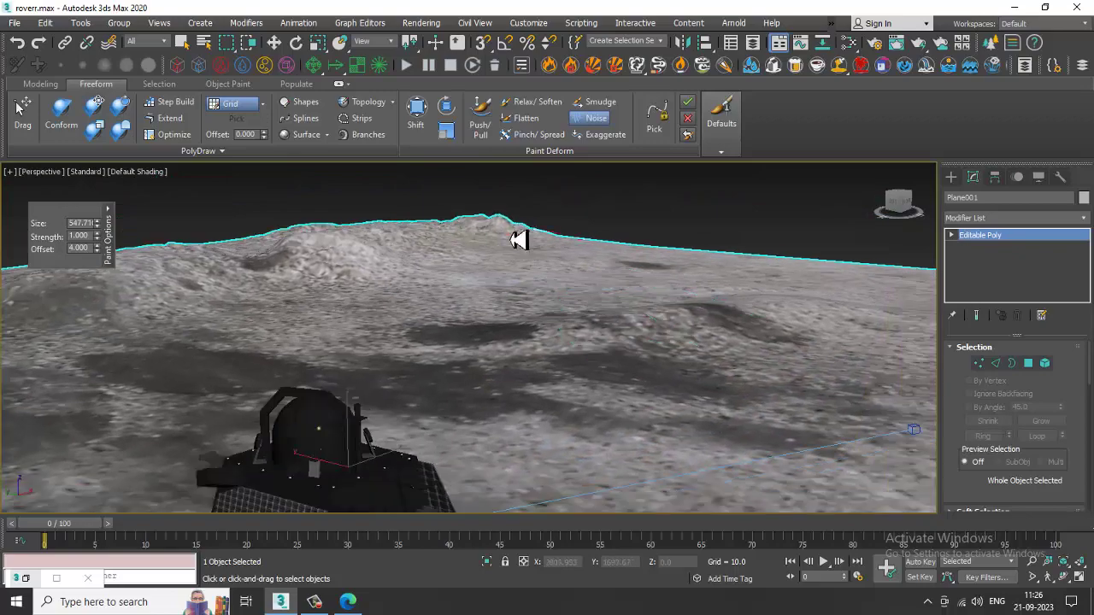
{"action": "left_click_drag", "start_coordinate": [519, 240], "coordinate": [400, 261]}
{"action": "scroll", "coordinate": [400, 262], "scroll_direction": "down", "scroll_amount": 3}
{"action": "mouse_move", "coordinate": [400, 261]}
{"action": "middle_mouse_down", "text": "alt"}
{"action": "mouse_move", "coordinate": [541, 297]}
{"action": "mouse_move", "coordinate": [399, 339]}
{"action": "middle_mouse_up", "text": "alt"}
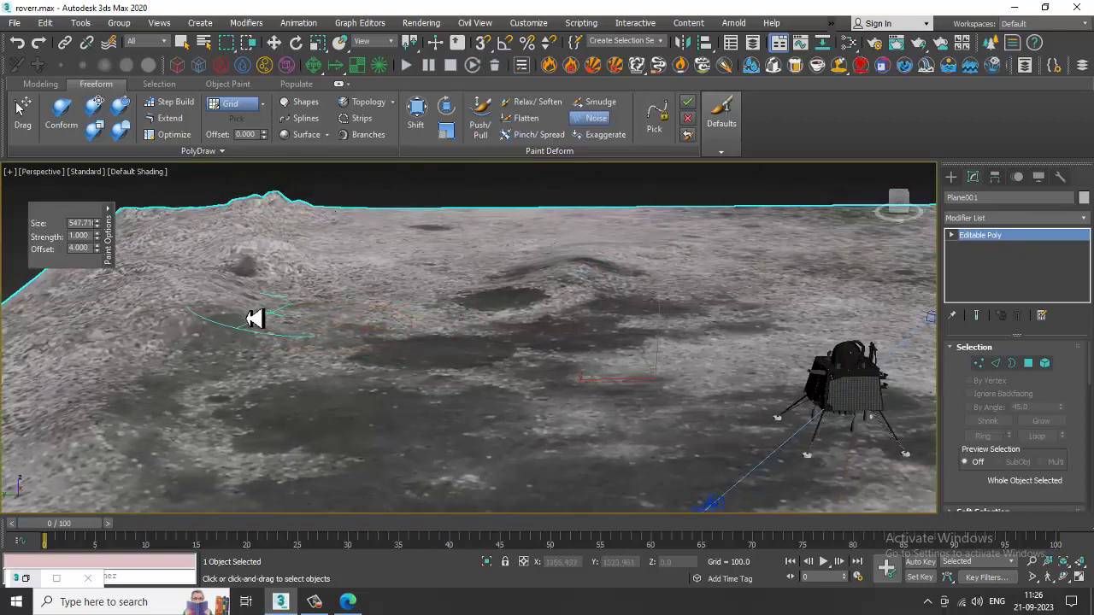
{"action": "middle_click_drag", "start_coordinate": [253, 315], "coordinate": [398, 247], "text": "alt"}
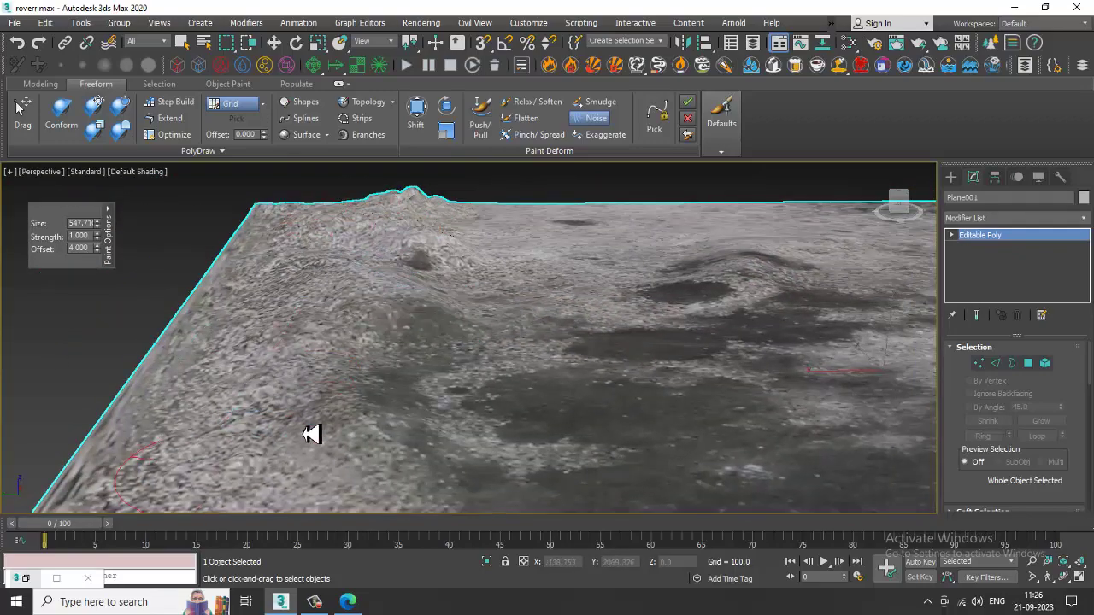
{"action": "middle_click_drag", "start_coordinate": [310, 435], "coordinate": [618, 420], "text": "alt"}
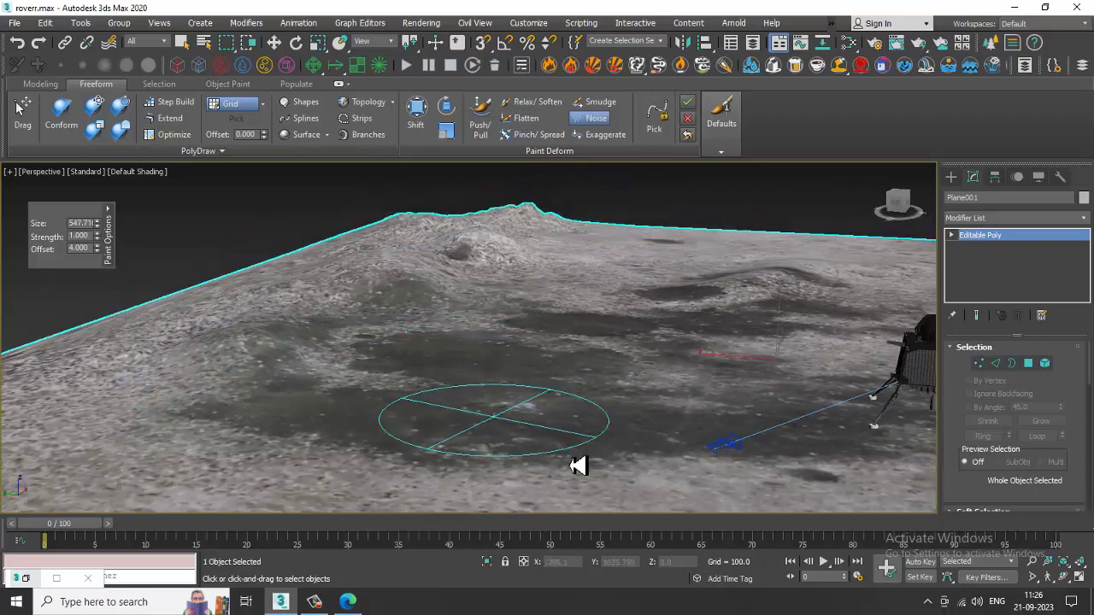
{"action": "middle_click_drag", "start_coordinate": [686, 276], "coordinate": [475, 286], "text": "alt"}
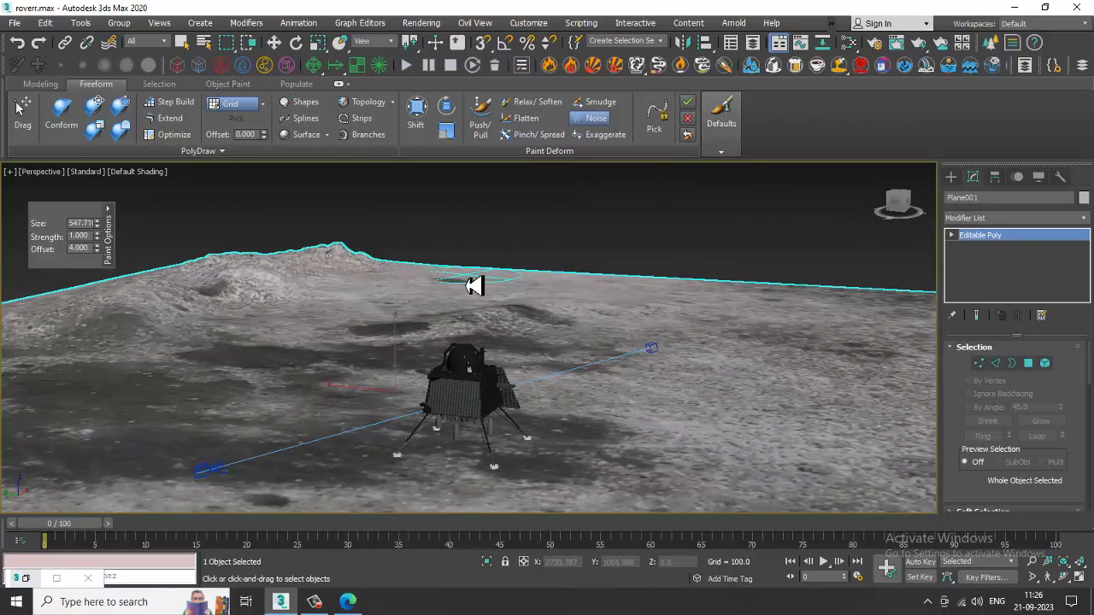
{"action": "scroll", "coordinate": [491, 379], "scroll_direction": "down", "scroll_amount": 3}
{"action": "scroll", "coordinate": [503, 413], "scroll_direction": "down", "scroll_amount": 3}
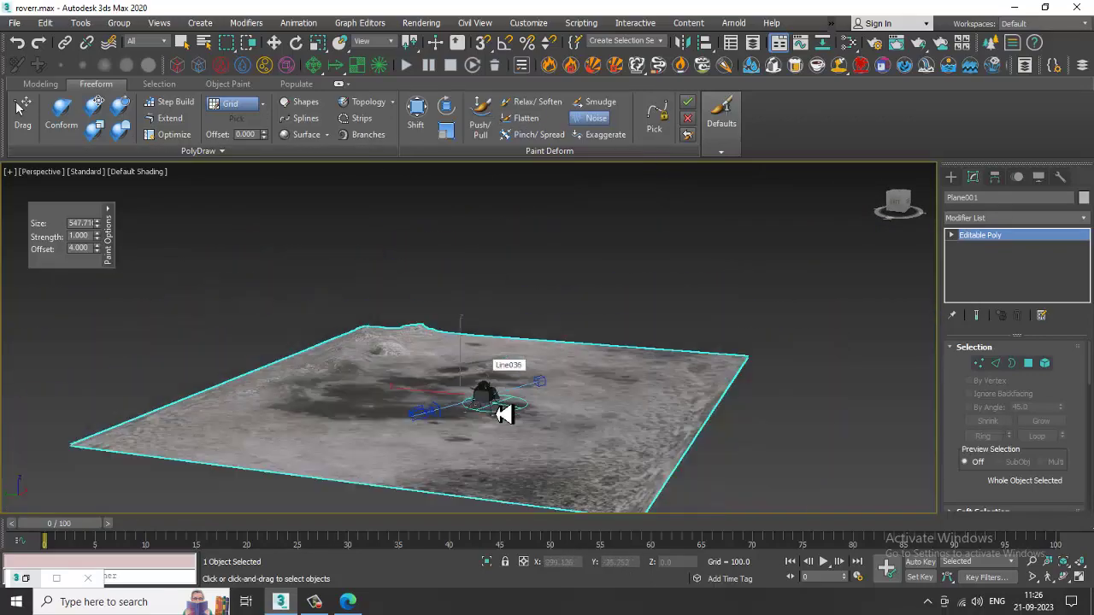
Switch to the Push/Pull brush and raise the terrain at the ground's far corner
{"action": "scroll", "coordinate": [508, 396], "scroll_direction": "up", "scroll_amount": 5}
{"action": "middle_click_drag", "start_coordinate": [513, 401], "coordinate": [612, 320]}
{"action": "scroll", "coordinate": [569, 305], "scroll_direction": "up", "scroll_amount": 5}
{"action": "scroll", "coordinate": [539, 325], "scroll_direction": "down", "scroll_amount": 5}
{"action": "middle_click_drag", "start_coordinate": [526, 324], "coordinate": [598, 359], "text": "alt"}
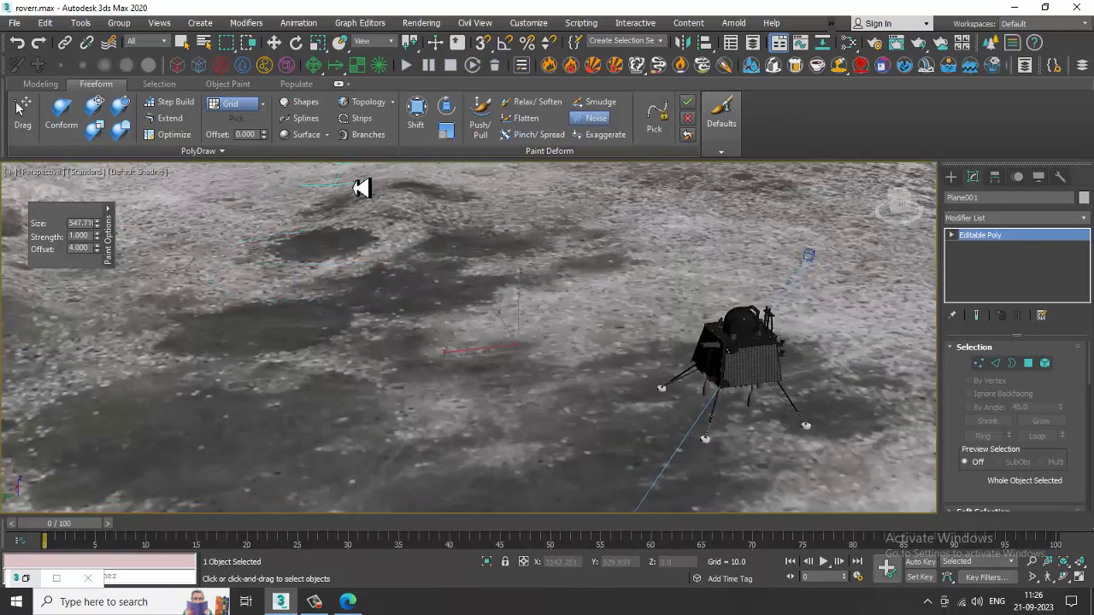
{"action": "middle_click_drag", "start_coordinate": [362, 185], "coordinate": [625, 405]}
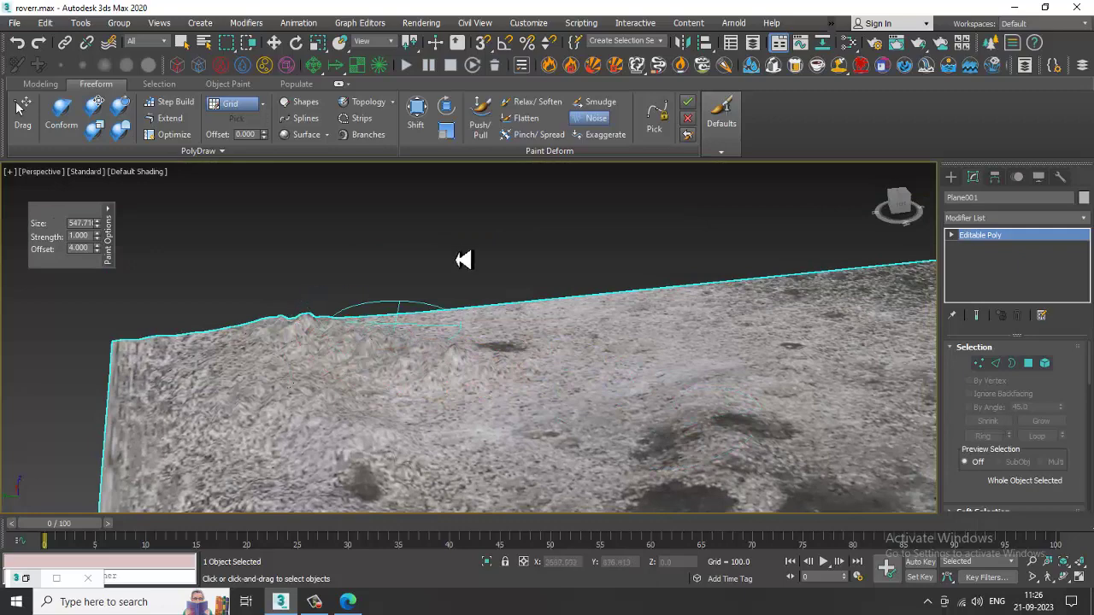
{"action": "left_click", "coordinate": [481, 119]}
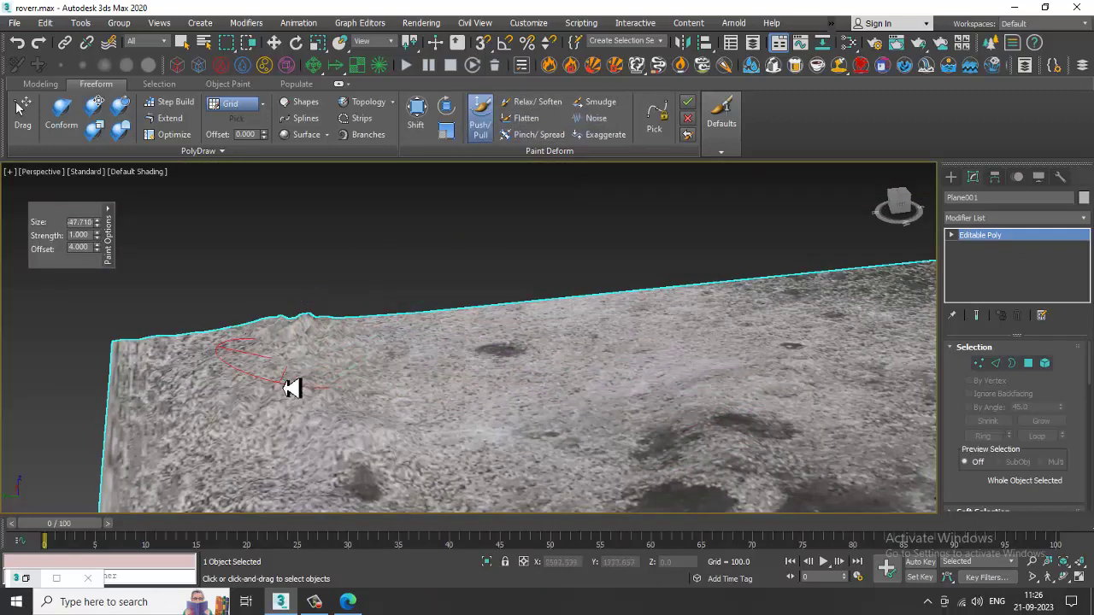
{"action": "left_click", "coordinate": [317, 602]}
{"action": "left_click", "coordinate": [320, 605]}
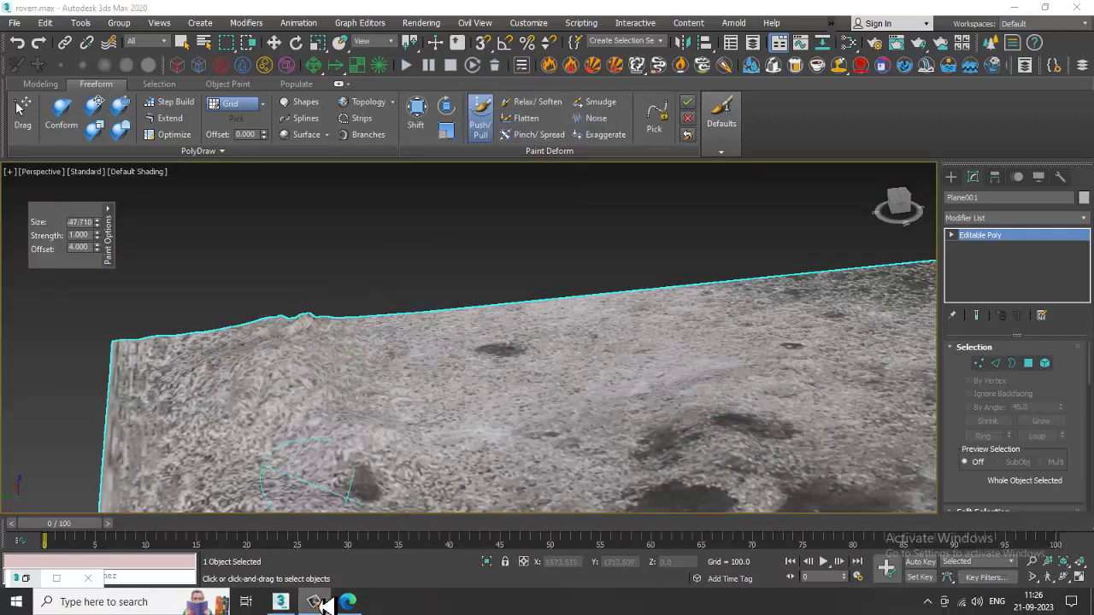
Build up the mountain behind the lander and raise low hills along the far edge with the Push/Pull brush
{"action": "scroll", "coordinate": [586, 334], "scroll_direction": "down", "scroll_amount": 6}
{"action": "middle_click_drag", "start_coordinate": [484, 278], "coordinate": [589, 356]}
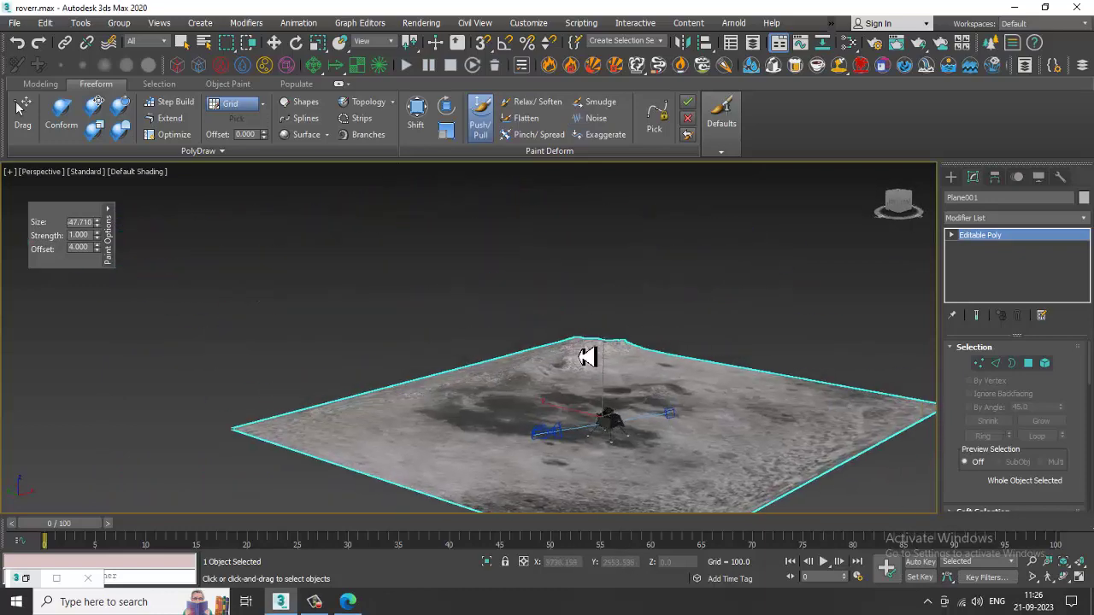
{"action": "scroll", "coordinate": [589, 356], "scroll_direction": "up", "scroll_amount": 5}
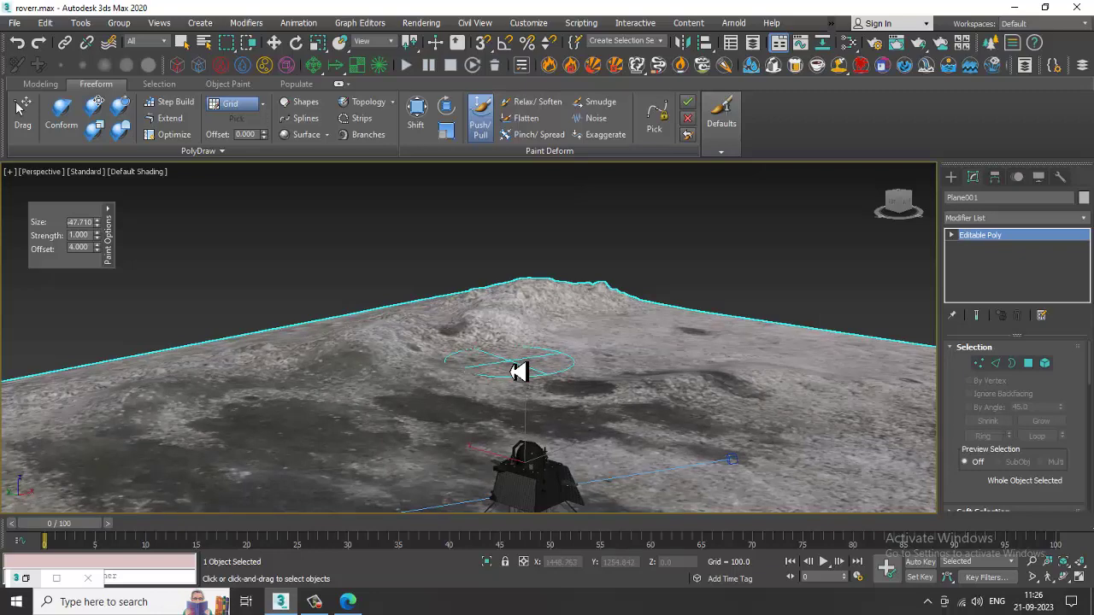
{"action": "middle_click_drag", "start_coordinate": [552, 373], "coordinate": [328, 388], "text": "alt"}
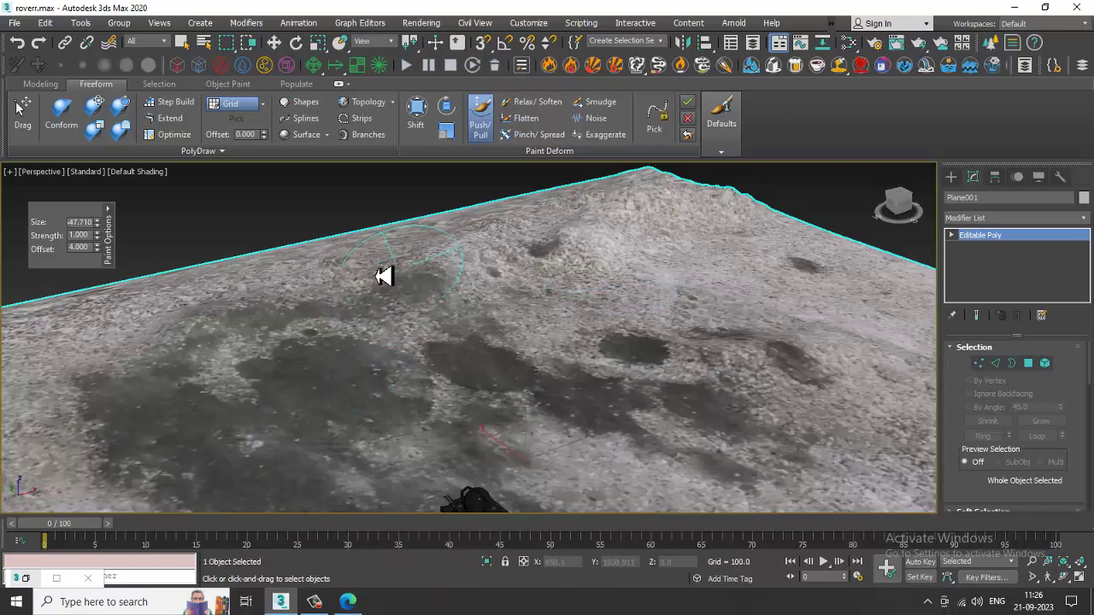
{"action": "middle_click_drag", "start_coordinate": [625, 264], "coordinate": [557, 374], "text": "alt"}
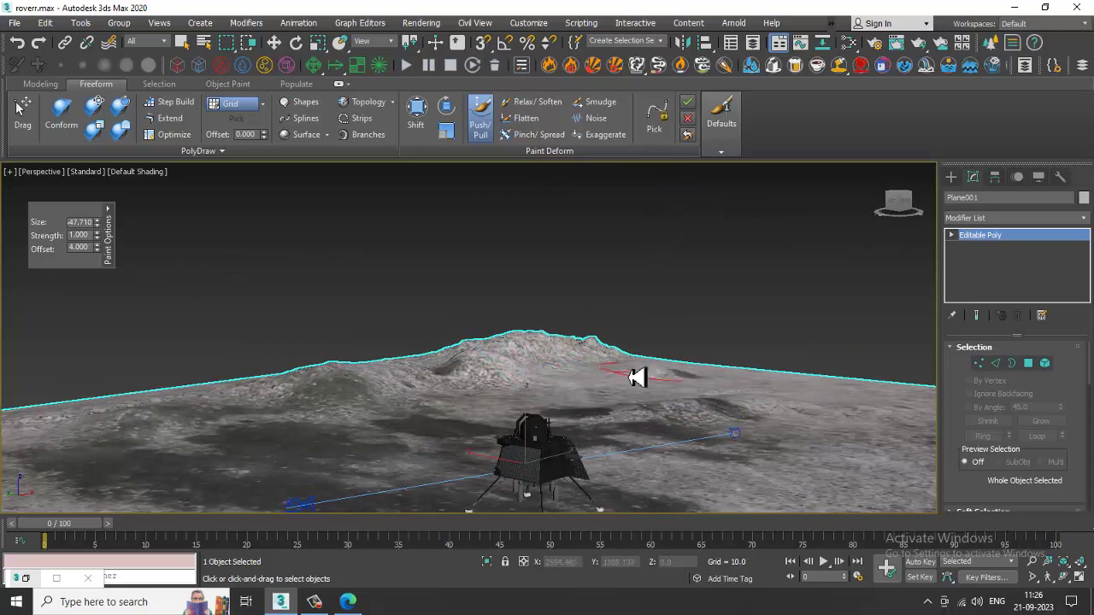
{"action": "mouse_move", "coordinate": [891, 399]}
{"action": "middle_mouse_down", "text": "alt"}
{"action": "mouse_move", "coordinate": [793, 417]}
{"action": "mouse_move", "coordinate": [745, 367]}
{"action": "middle_mouse_up", "text": "alt"}
{"action": "middle_click_drag", "start_coordinate": [589, 342], "coordinate": [691, 414], "text": "alt"}
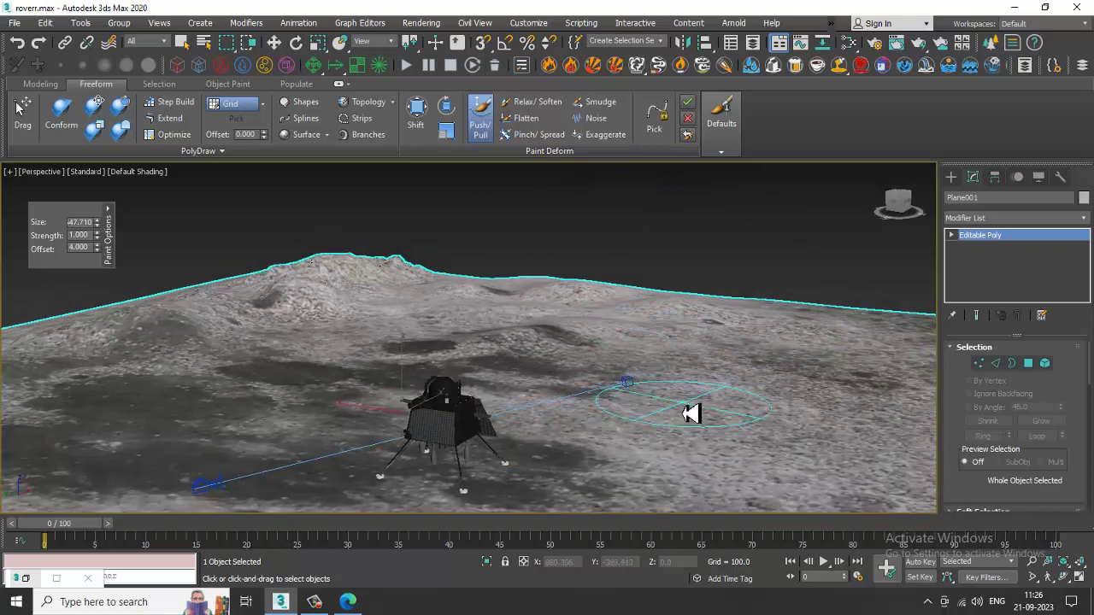
Roughen the ground around and in front of the lander with the Noise brush, and leave the brush for the Move tool
{"action": "left_click", "coordinate": [596, 119]}
{"action": "middle_click_drag", "start_coordinate": [749, 415], "coordinate": [373, 376], "text": "alt"}
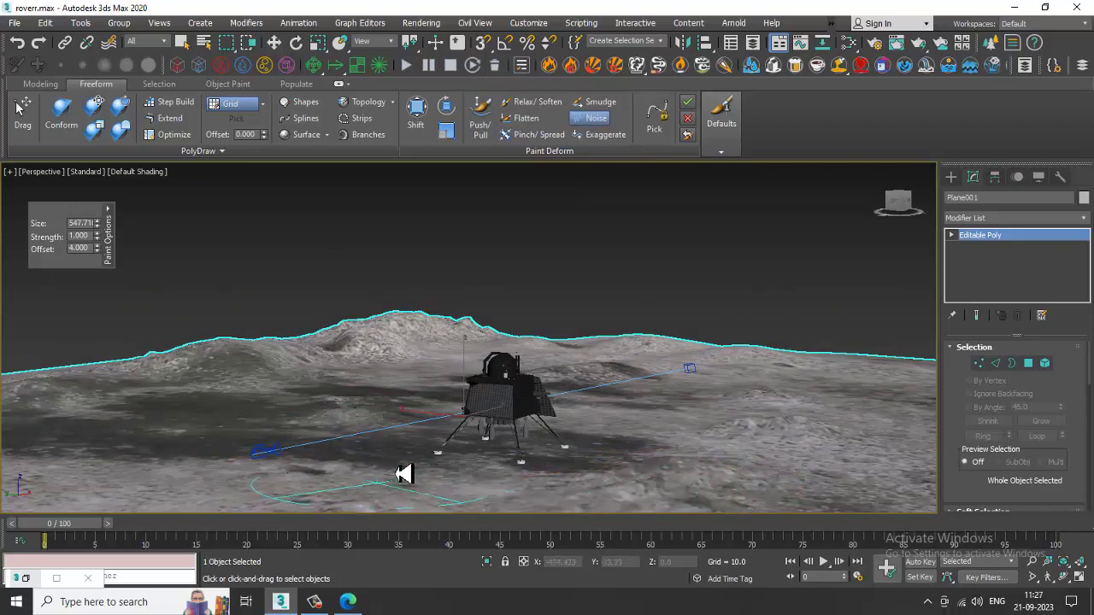
{"action": "scroll", "coordinate": [439, 454], "scroll_direction": "up", "scroll_amount": 5}
{"action": "middle_click_drag", "start_coordinate": [530, 385], "coordinate": [524, 389]}
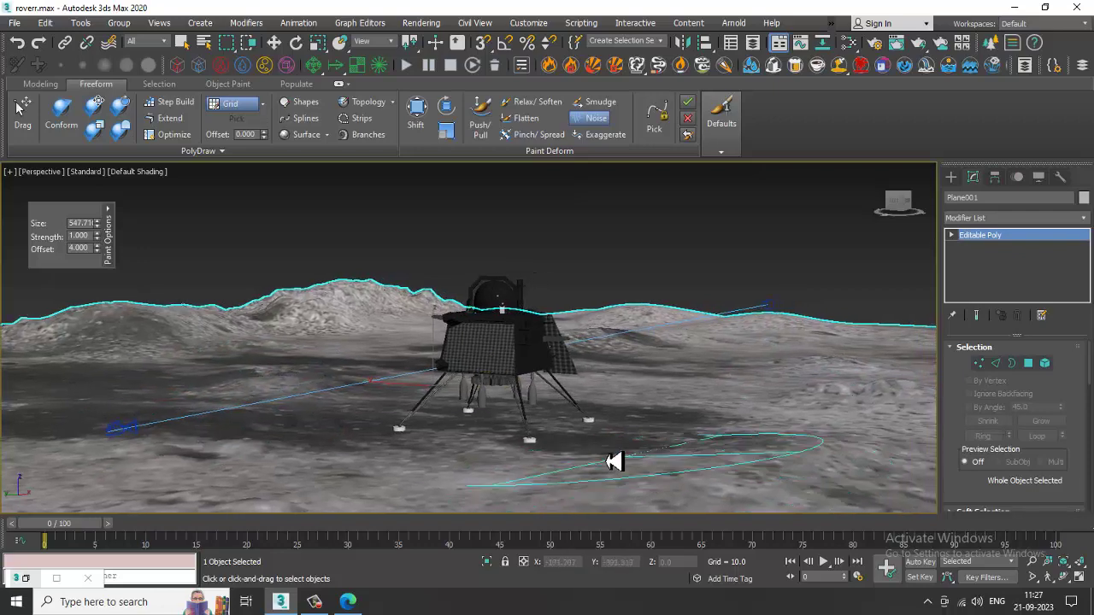
{"action": "key", "text": "w"}
{"action": "scroll", "coordinate": [581, 379], "scroll_direction": "up", "scroll_amount": 4}
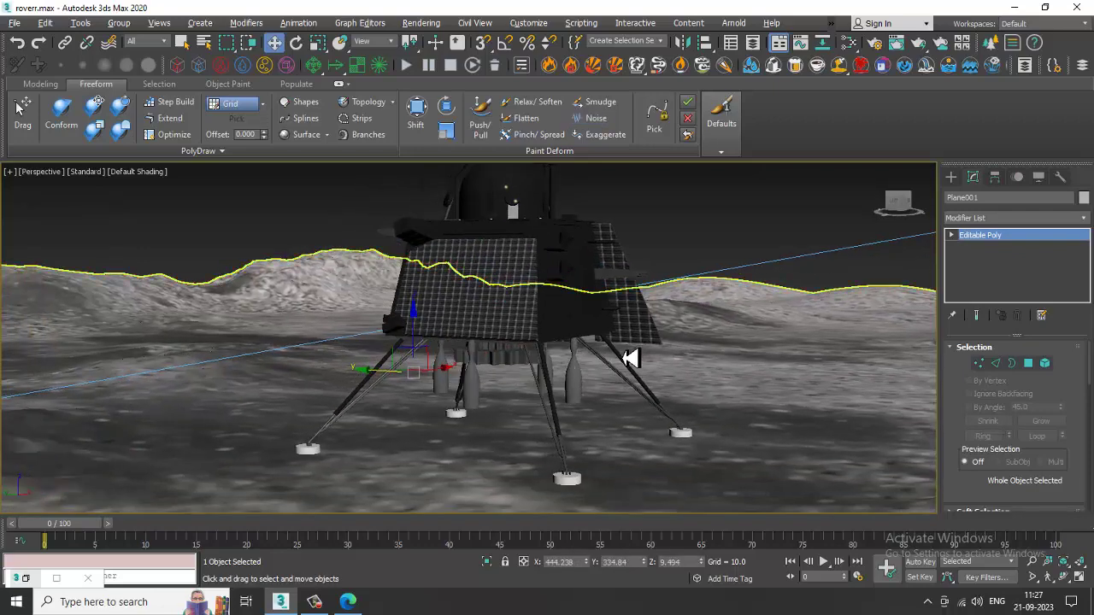
{"action": "scroll", "coordinate": [632, 358], "scroll_direction": "down", "scroll_amount": 4}
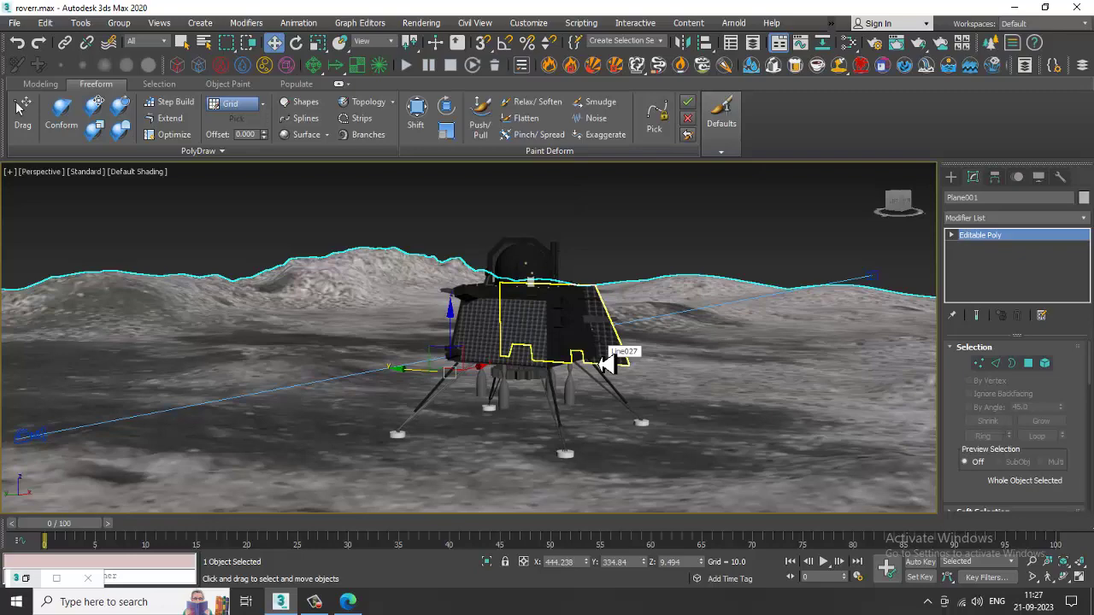
{"action": "scroll", "coordinate": [615, 350], "scroll_direction": "down", "scroll_amount": 5}
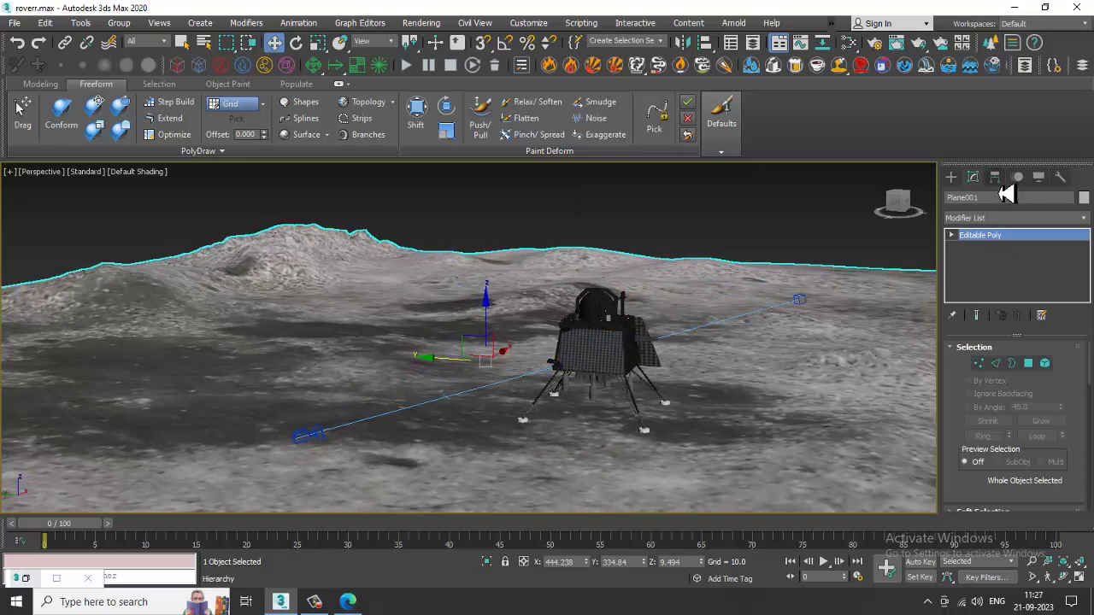
Place a VRayPhysicalCamera in the Front view, aimed at the lander with a target distance of about 1795
{"action": "left_click", "coordinate": [951, 176]}
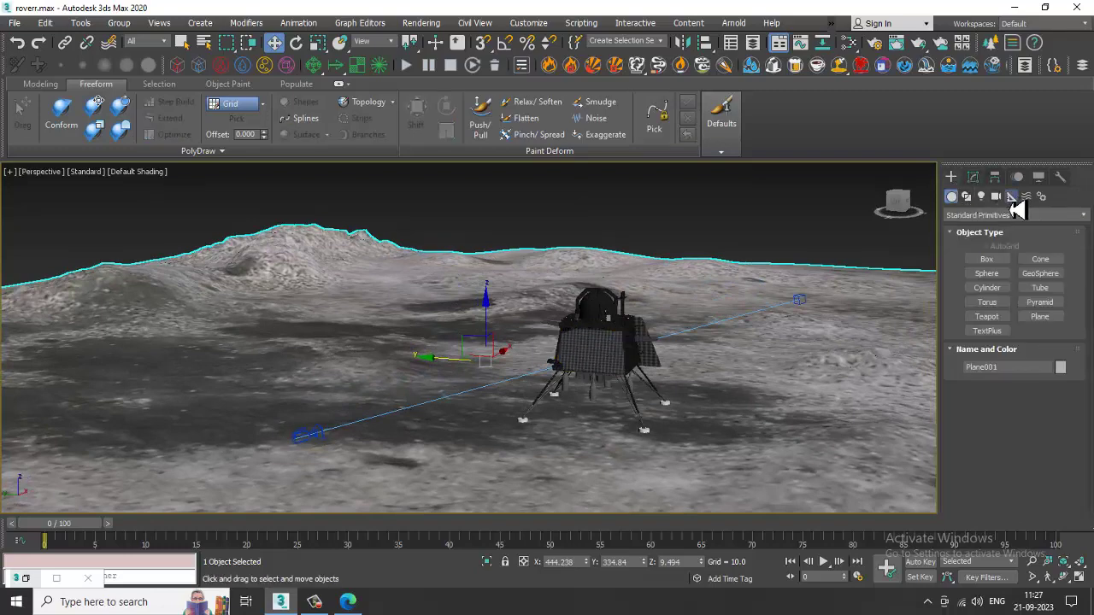
{"action": "left_click", "coordinate": [1012, 198]}
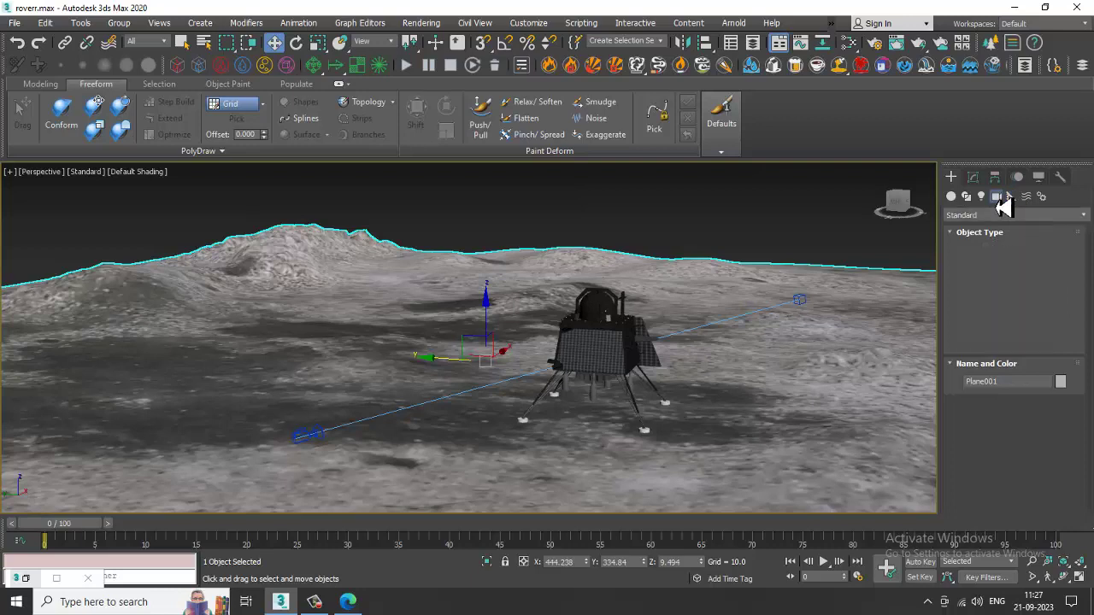
{"action": "left_click", "coordinate": [997, 197]}
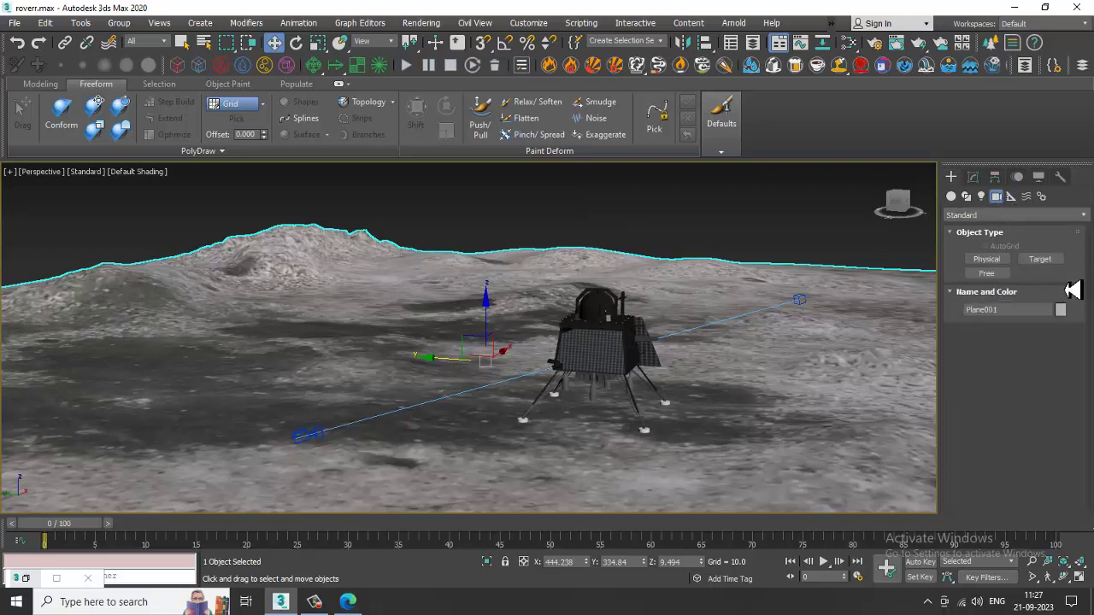
{"action": "left_click", "coordinate": [1012, 215]}
{"action": "left_click", "coordinate": [979, 257]}
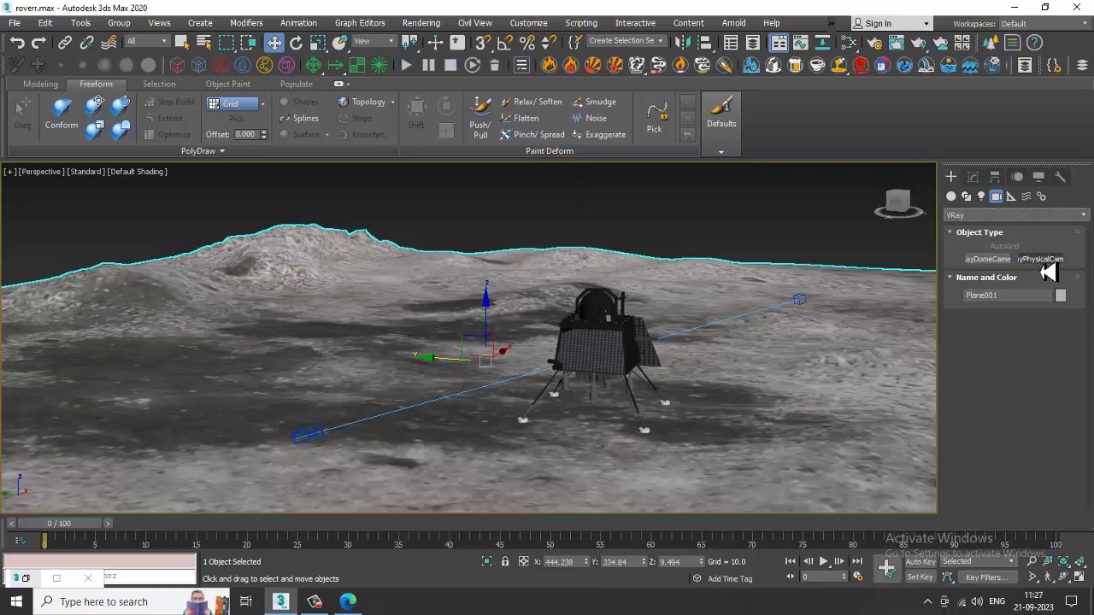
{"action": "left_click", "coordinate": [1040, 259]}
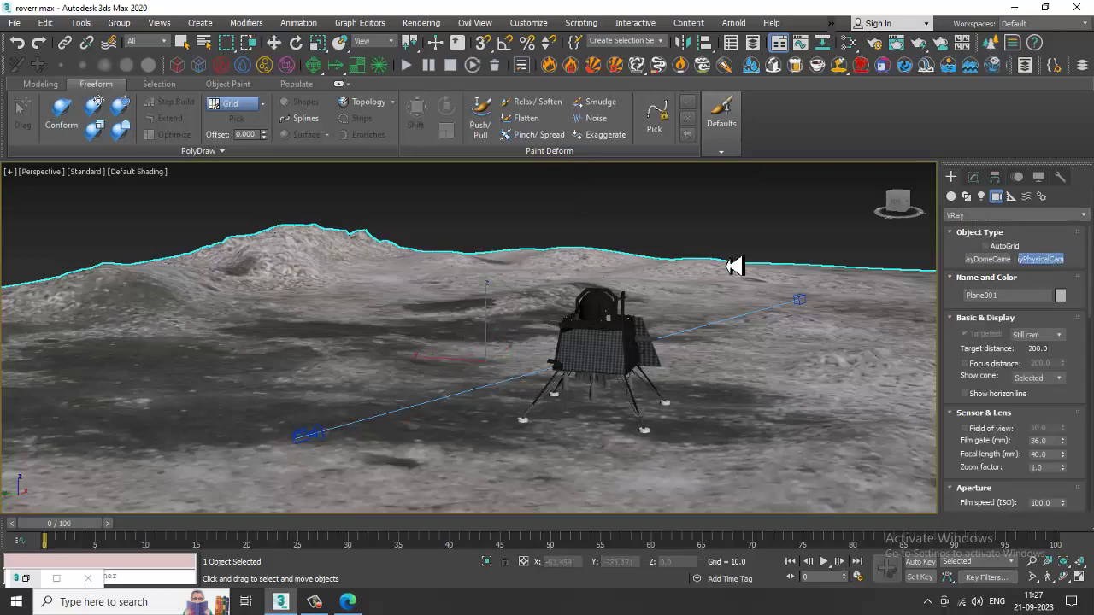
{"action": "key", "text": "alt+w"}
{"action": "middle_click", "coordinate": [757, 237]}
{"action": "key", "text": "alt+w"}
{"action": "scroll", "coordinate": [738, 256], "scroll_direction": "down", "scroll_amount": 8}
{"action": "middle_click_drag", "start_coordinate": [738, 274], "coordinate": [726, 420]}
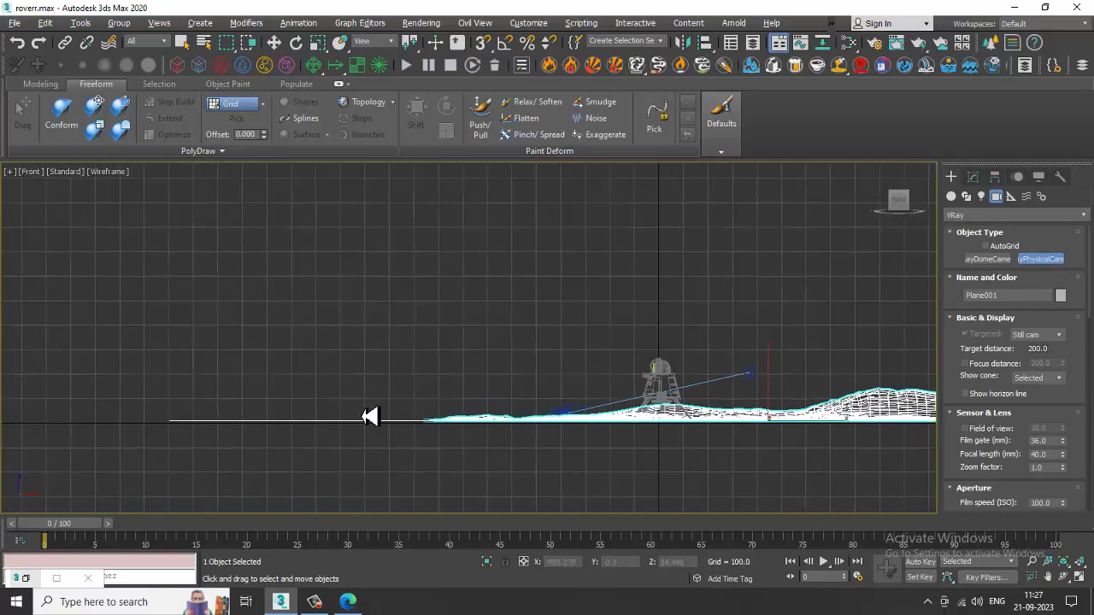
{"action": "left_click_drag", "start_coordinate": [196, 335], "coordinate": [632, 389]}
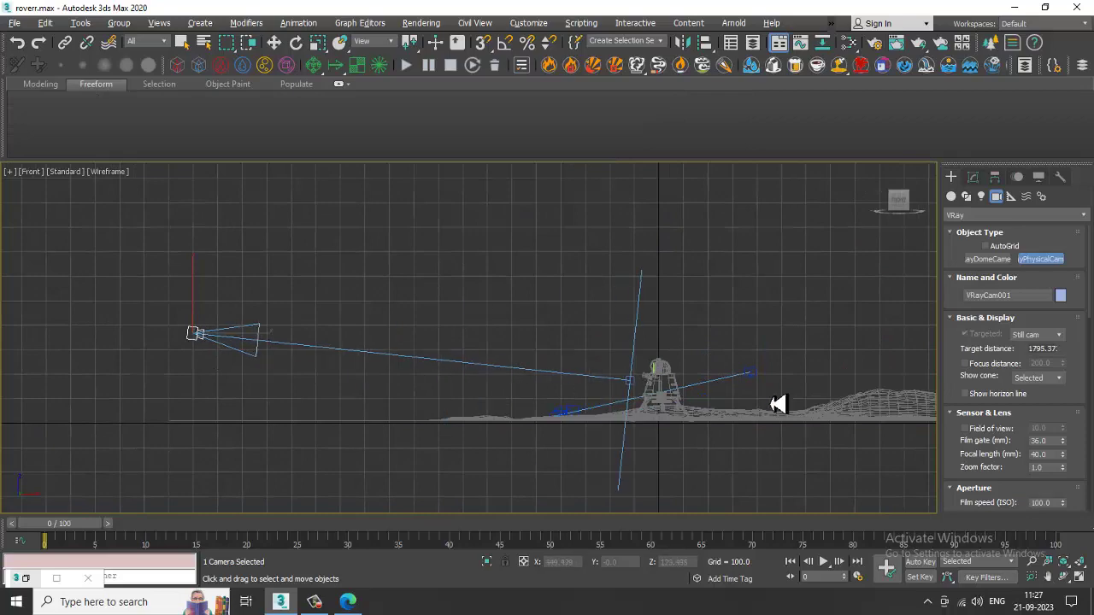
{"action": "key", "text": "w"}
Show all four viewports, set the perspective viewport to the V-Ray camera, and turn the Left viewport into a shaded Perspective view
{"action": "key", "text": "alt+w"}
{"action": "key", "text": "c"}
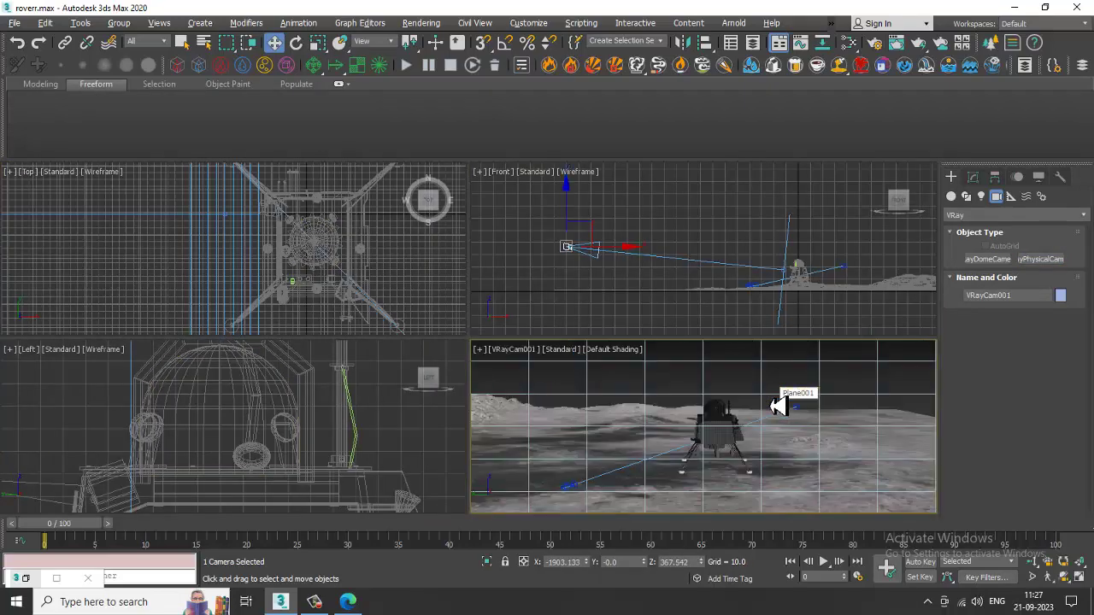
{"action": "right_click", "coordinate": [334, 447]}
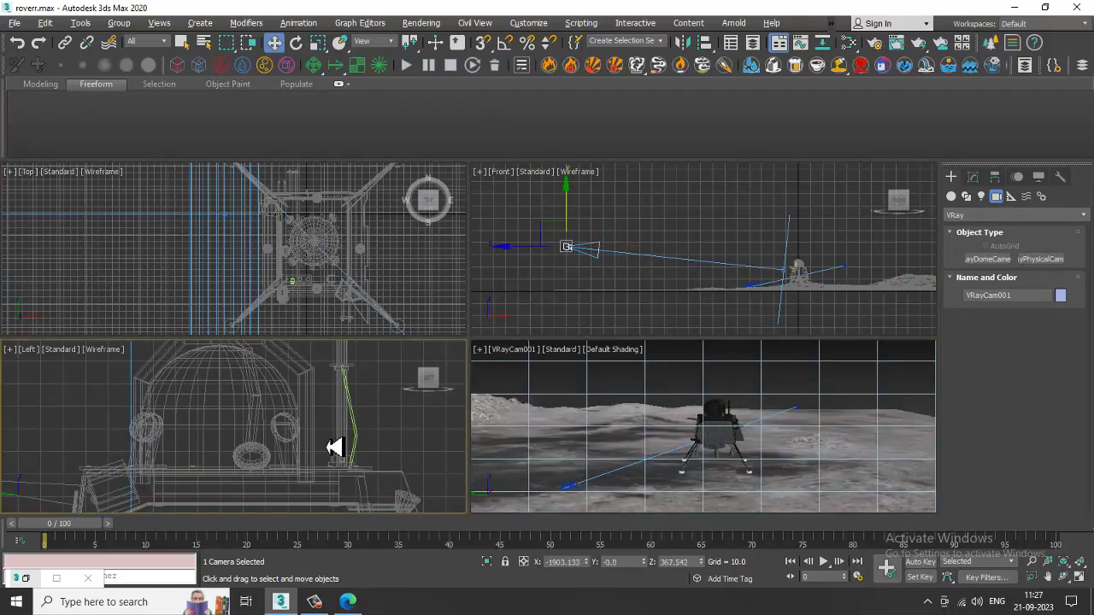
{"action": "scroll", "coordinate": [334, 447], "scroll_direction": "down", "scroll_amount": 3}
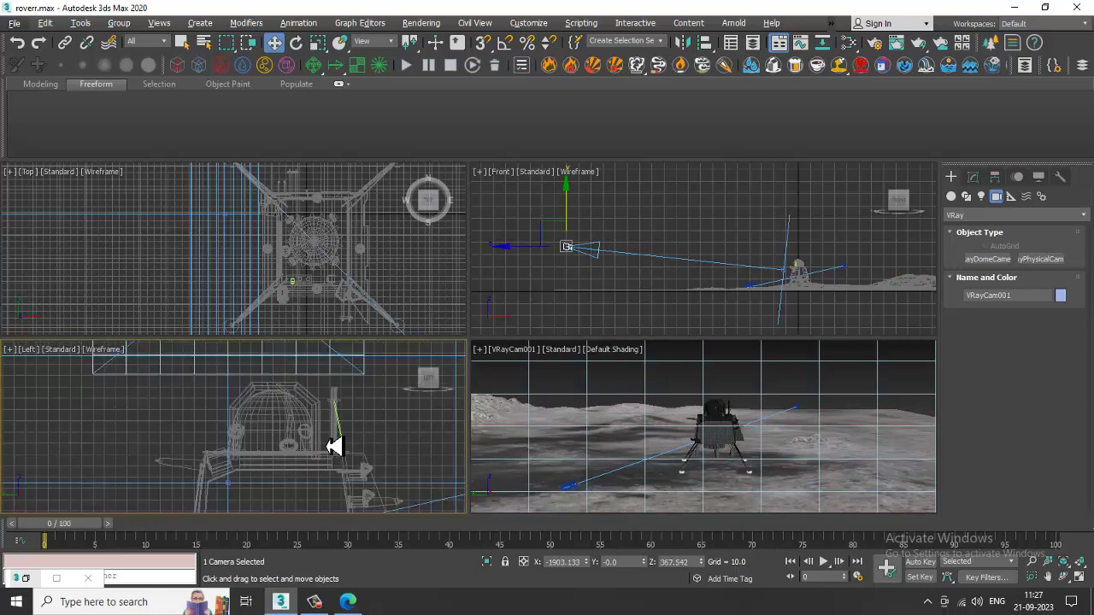
{"action": "scroll", "coordinate": [353, 440], "scroll_direction": "down", "scroll_amount": 2}
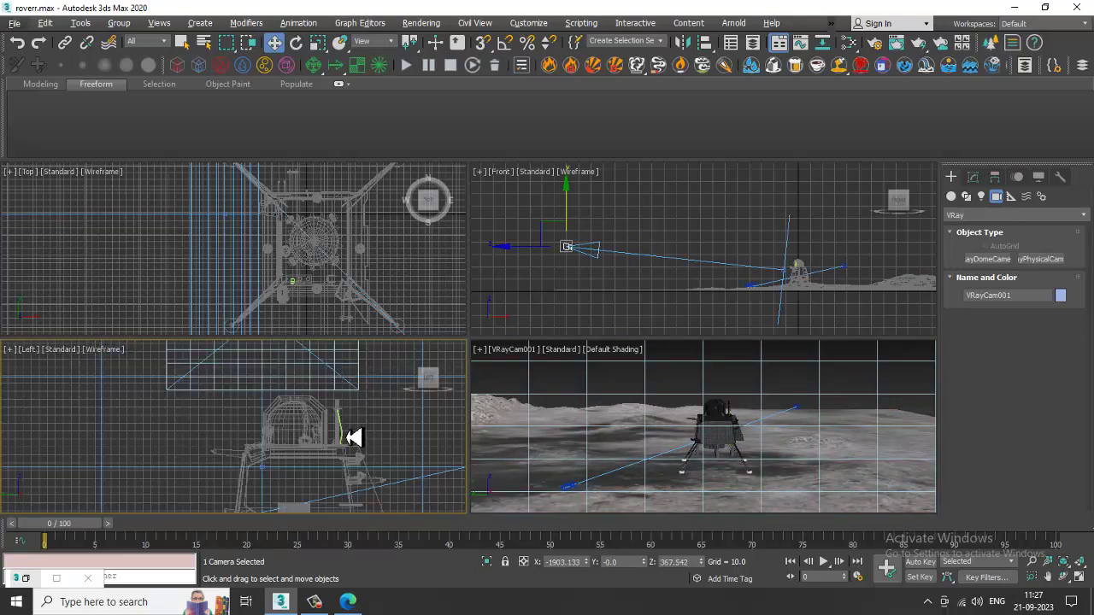
{"action": "left_click", "coordinate": [351, 432]}
{"action": "key", "text": "p"}
{"action": "scroll", "coordinate": [351, 432], "scroll_direction": "down", "scroll_amount": 3}
{"action": "middle_click_drag", "start_coordinate": [351, 434], "coordinate": [326, 451], "text": "alt"}
{"action": "key", "text": "F3"}
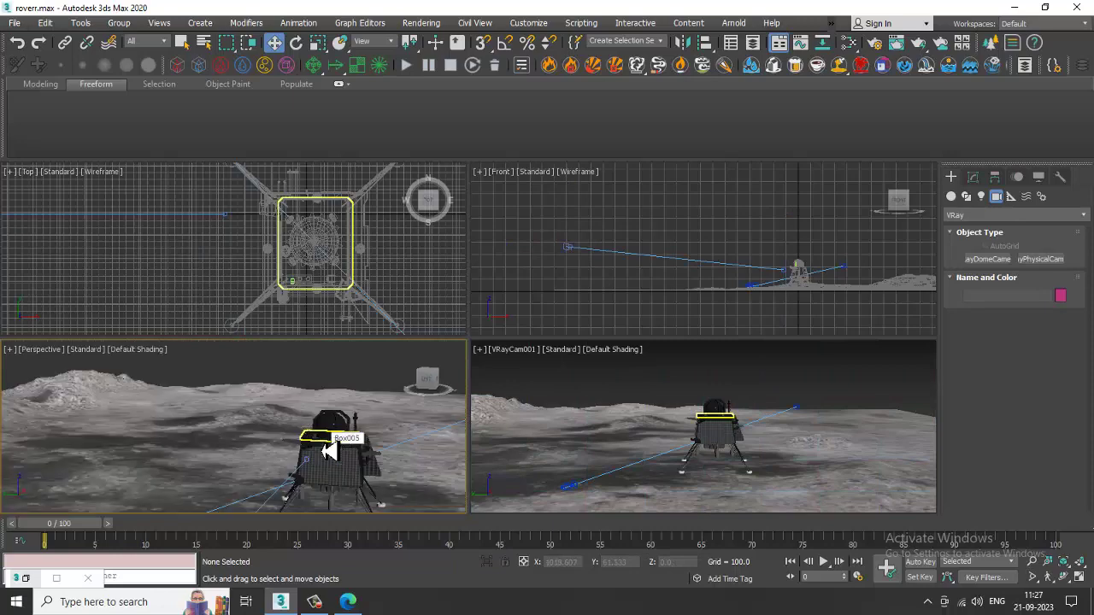
Assign VRayCam001 as the view shown in the camera viewport
{"action": "scroll", "coordinate": [325, 450], "scroll_direction": "down", "scroll_amount": 1}
{"action": "middle_click_drag", "start_coordinate": [254, 395], "coordinate": [296, 464], "text": "alt"}
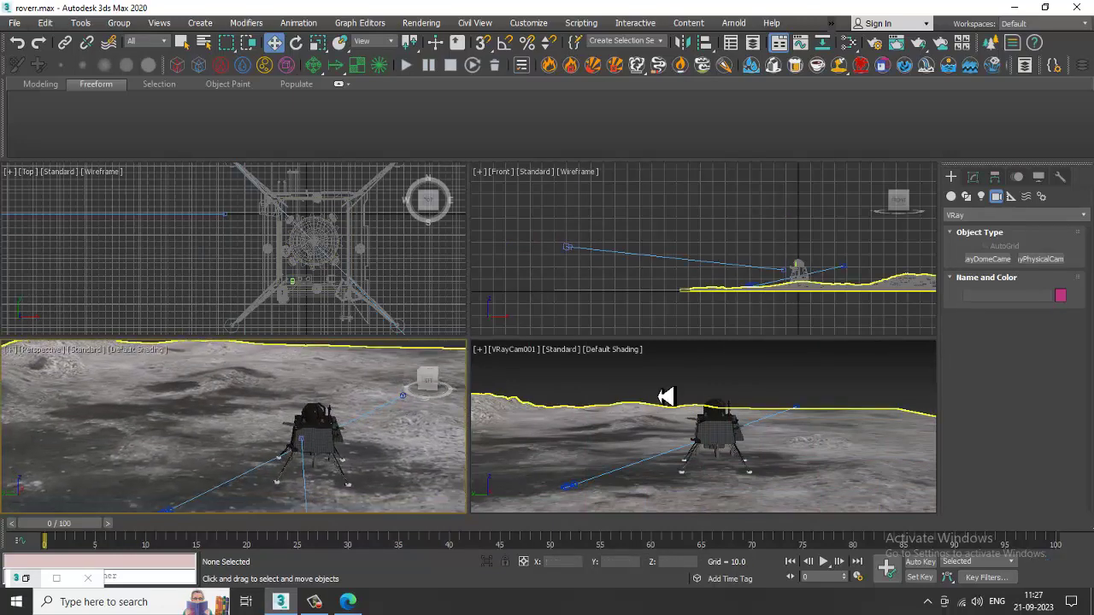
{"action": "right_click", "coordinate": [666, 397]}
{"action": "key", "text": "c"}
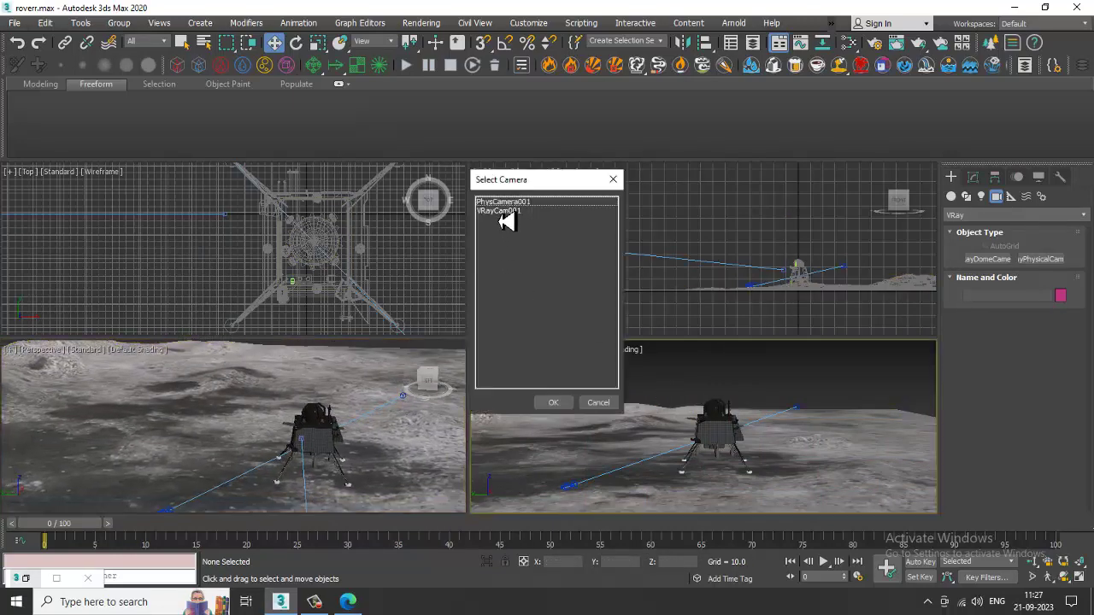
{"action": "double_click", "coordinate": [500, 212]}
Select the V-Ray camera in the Perspective view and move it sideways along Y to about -1409 for an angled view of the lander
{"action": "middle_click_drag", "start_coordinate": [304, 461], "coordinate": [298, 421]}
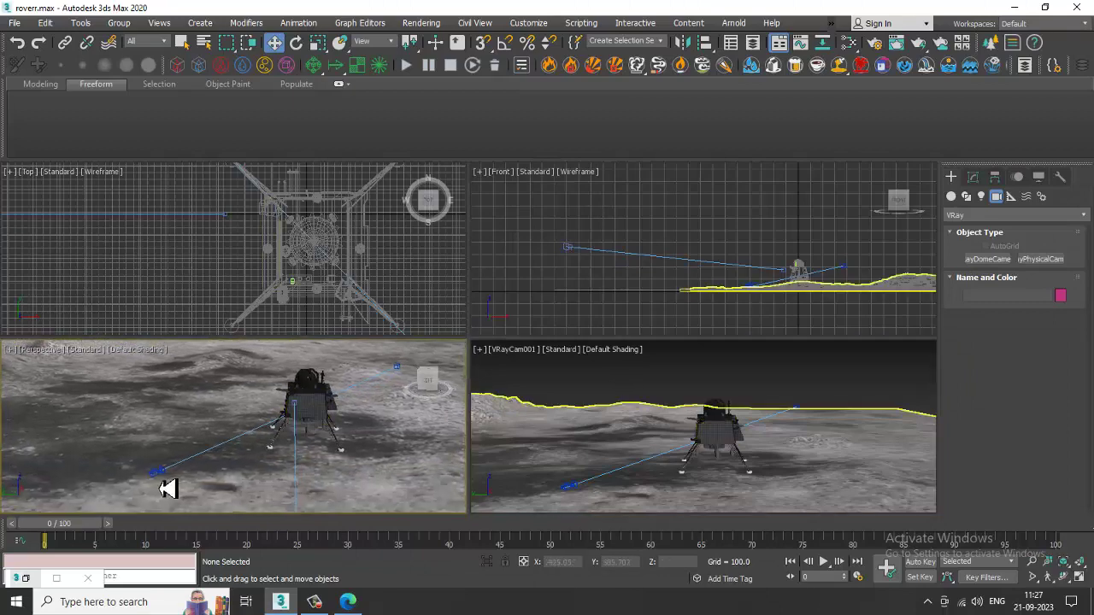
{"action": "left_click", "coordinate": [155, 471]}
{"action": "middle_click_drag", "start_coordinate": [154, 471], "coordinate": [237, 486], "text": "alt"}
{"action": "middle_click_drag", "start_coordinate": [301, 508], "coordinate": [224, 405]}
{"action": "scroll", "coordinate": [269, 454], "scroll_direction": "down", "scroll_amount": 2}
{"action": "left_click", "coordinate": [245, 414]}
{"action": "scroll", "coordinate": [270, 433], "scroll_direction": "down", "scroll_amount": 2}
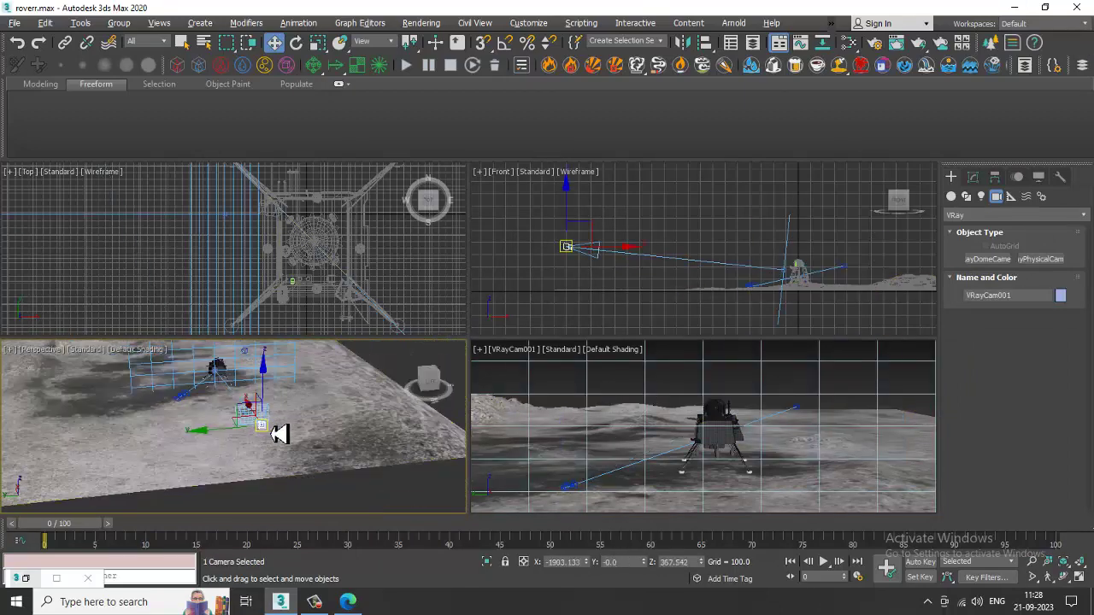
{"action": "middle_click_drag", "start_coordinate": [279, 434], "coordinate": [198, 454], "text": "alt"}
{"action": "left_click_drag", "start_coordinate": [194, 453], "coordinate": [405, 461]}
{"action": "scroll", "coordinate": [419, 456], "scroll_direction": "up", "scroll_amount": 3}
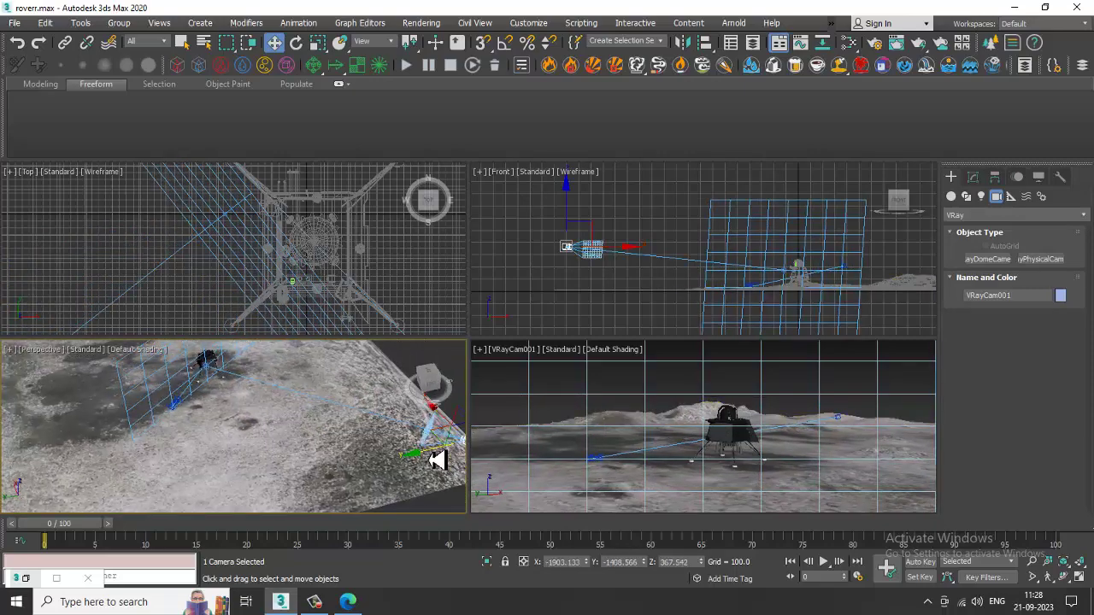
Switch to Local coordinates and move the camera along its own axis toward the lander, to a target distance of about 1218
{"action": "left_click", "coordinate": [377, 43]}
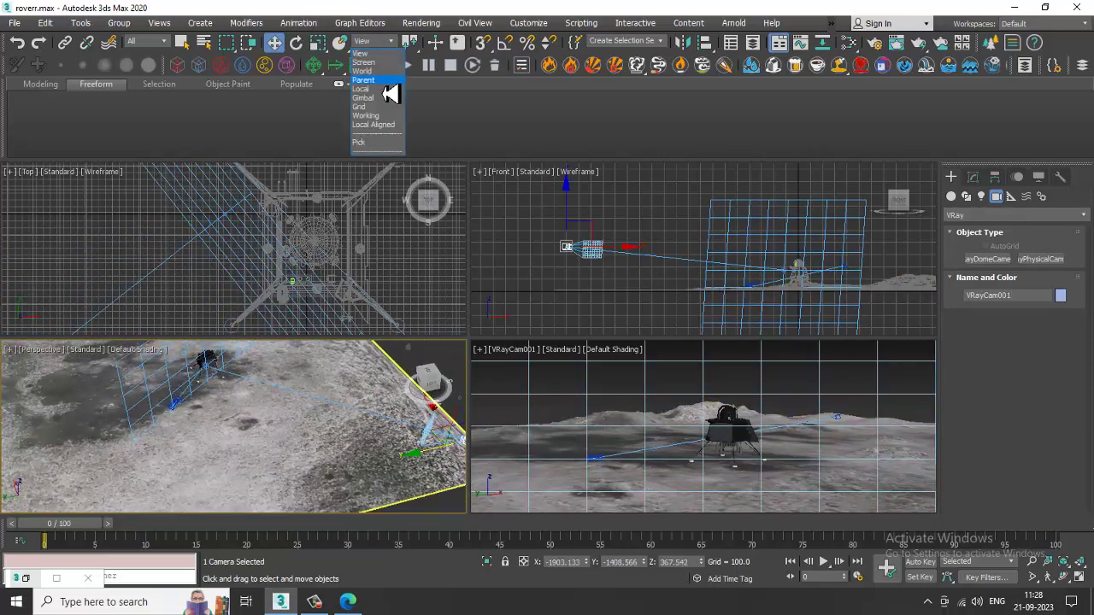
{"action": "left_click", "coordinate": [389, 95]}
{"action": "middle_click_drag", "start_coordinate": [440, 411], "coordinate": [385, 432]}
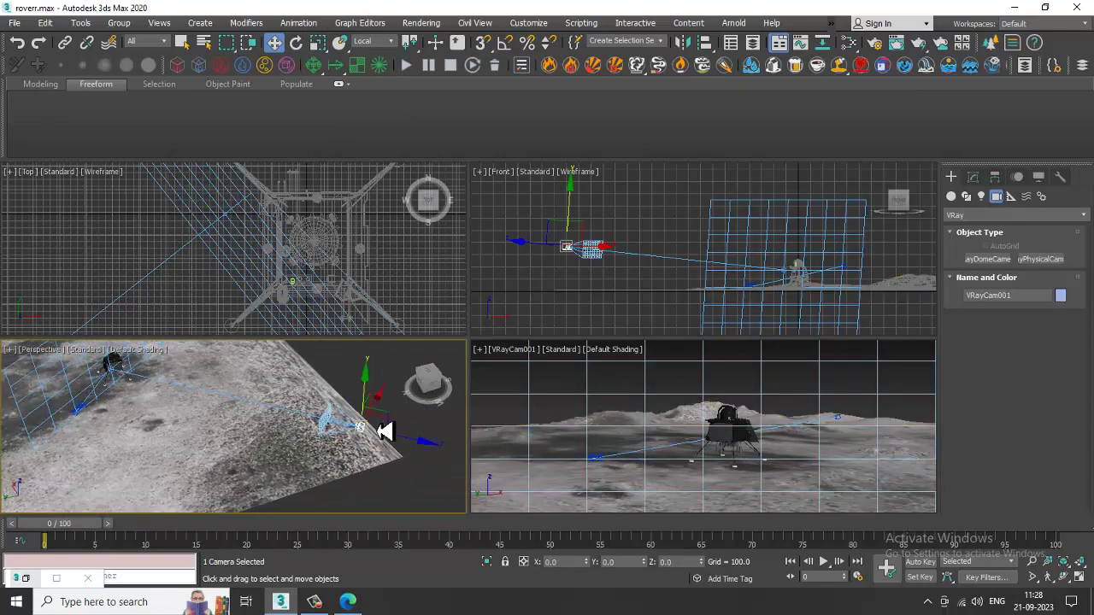
{"action": "left_click_drag", "start_coordinate": [426, 449], "coordinate": [359, 415]}
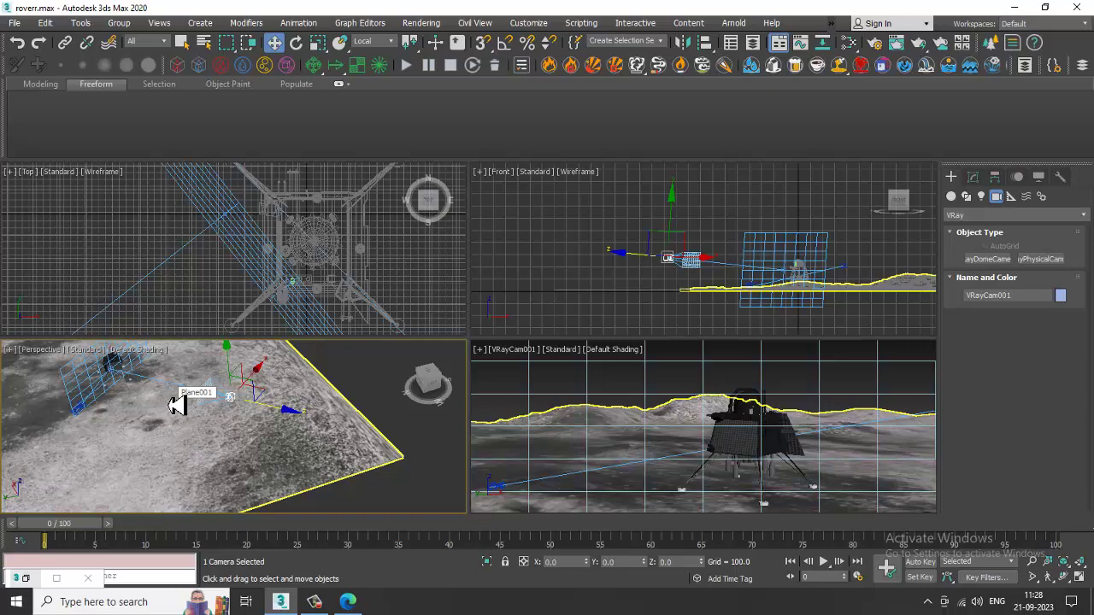
{"action": "middle_click_drag", "start_coordinate": [216, 466], "coordinate": [394, 263]}
{"action": "key", "text": "alt+w"}
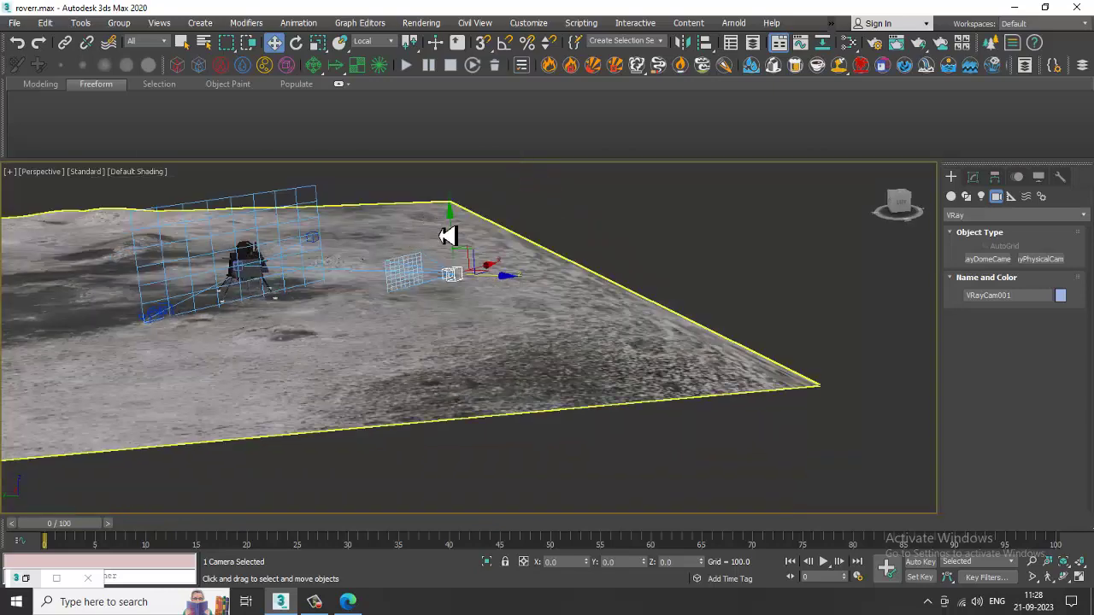
{"action": "key", "text": "alt+w"}
{"action": "left_click_drag", "start_coordinate": [229, 369], "coordinate": [244, 399]}
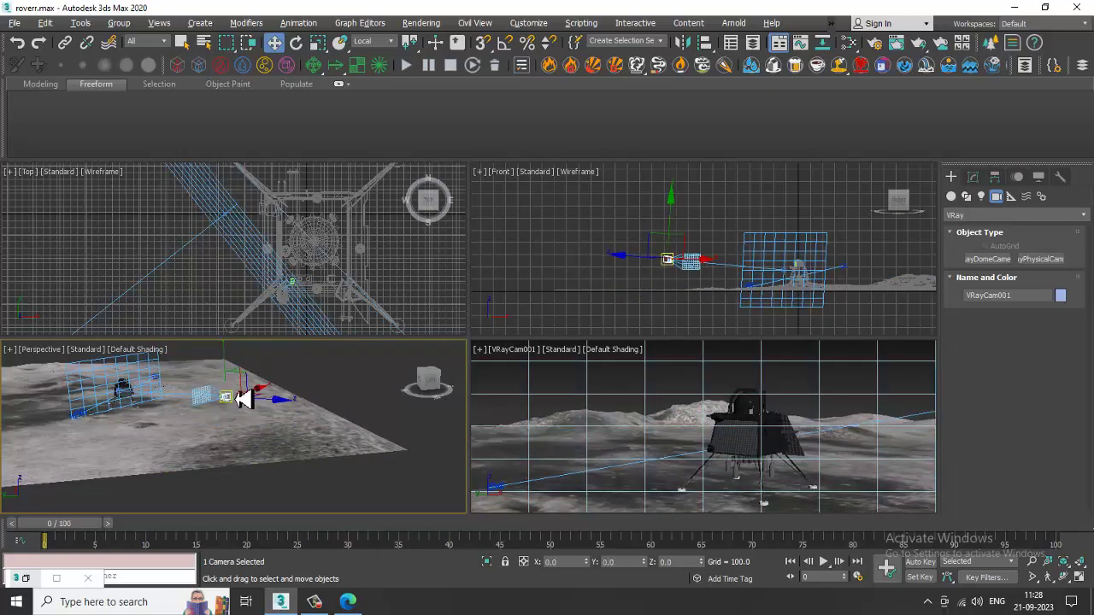
Review the V-Ray camera's lens, aperture and exposure settings
{"action": "left_click", "coordinate": [973, 177]}
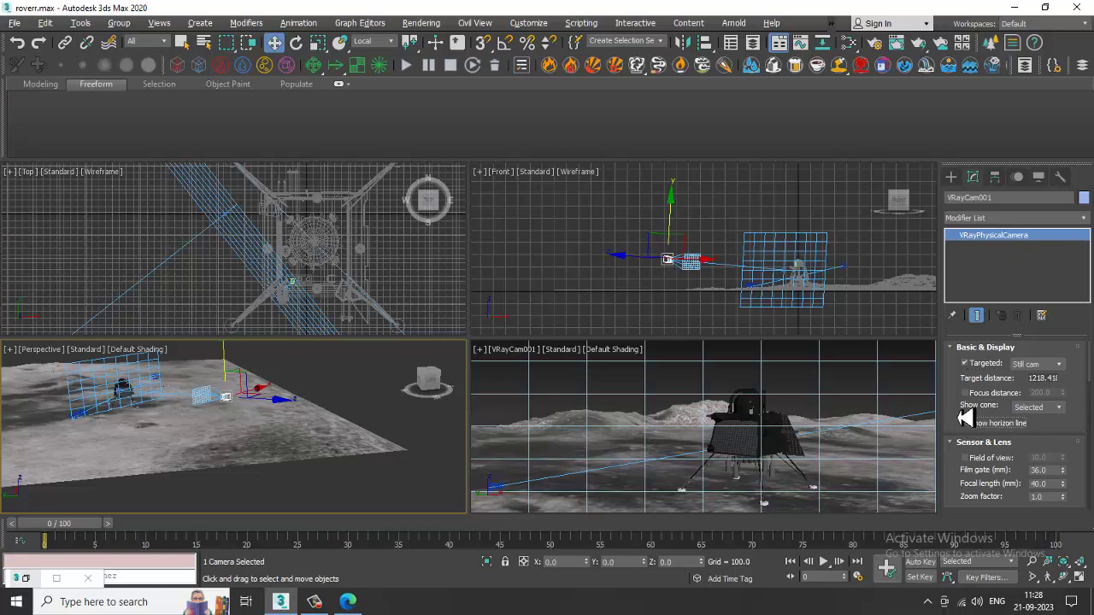
{"action": "left_click_drag", "start_coordinate": [955, 412], "coordinate": [987, 605]}
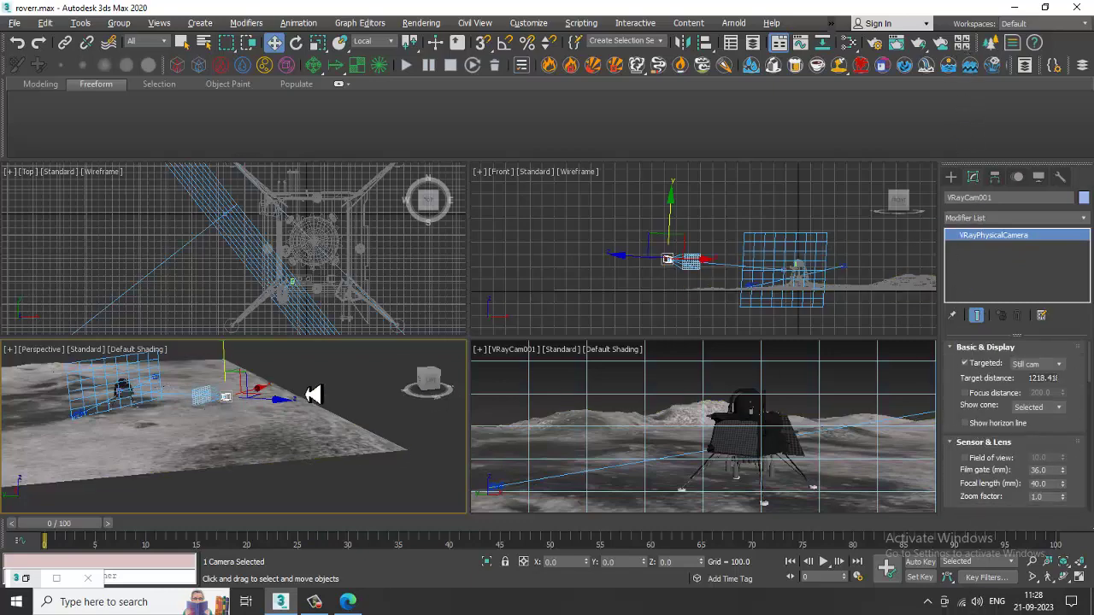
{"action": "left_click", "coordinate": [224, 409]}
{"action": "left_click", "coordinate": [226, 398]}
{"action": "scroll", "coordinate": [1072, 433], "scroll_direction": "down", "scroll_amount": 3}
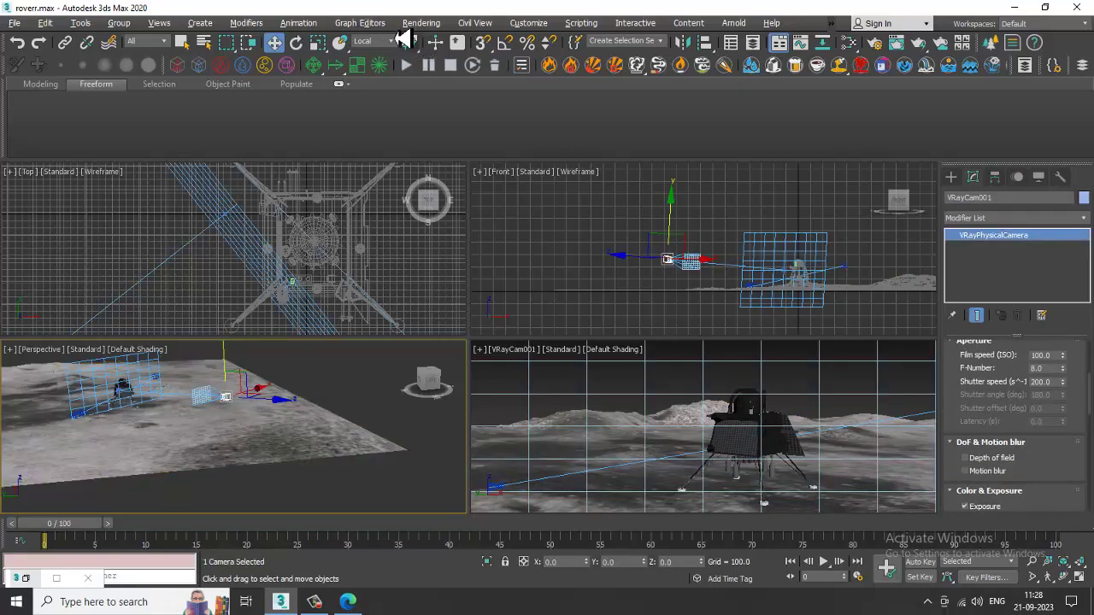
Test render the Perspective view and the VRayCam001 view, closing the frame buffer after each
{"action": "left_click", "coordinate": [422, 26]}
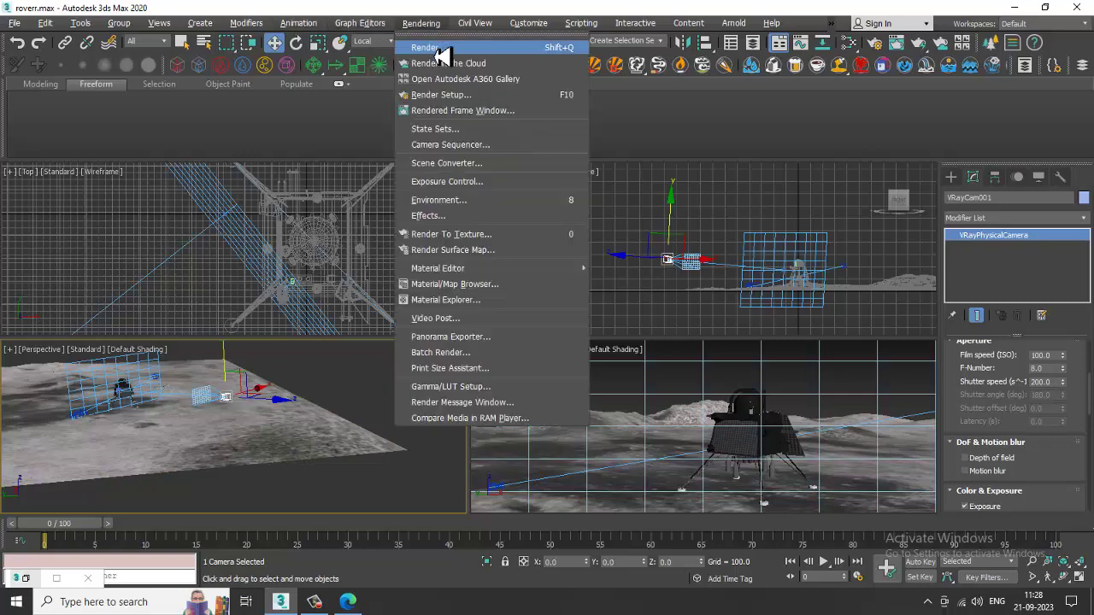
{"action": "left_click", "coordinate": [432, 47]}
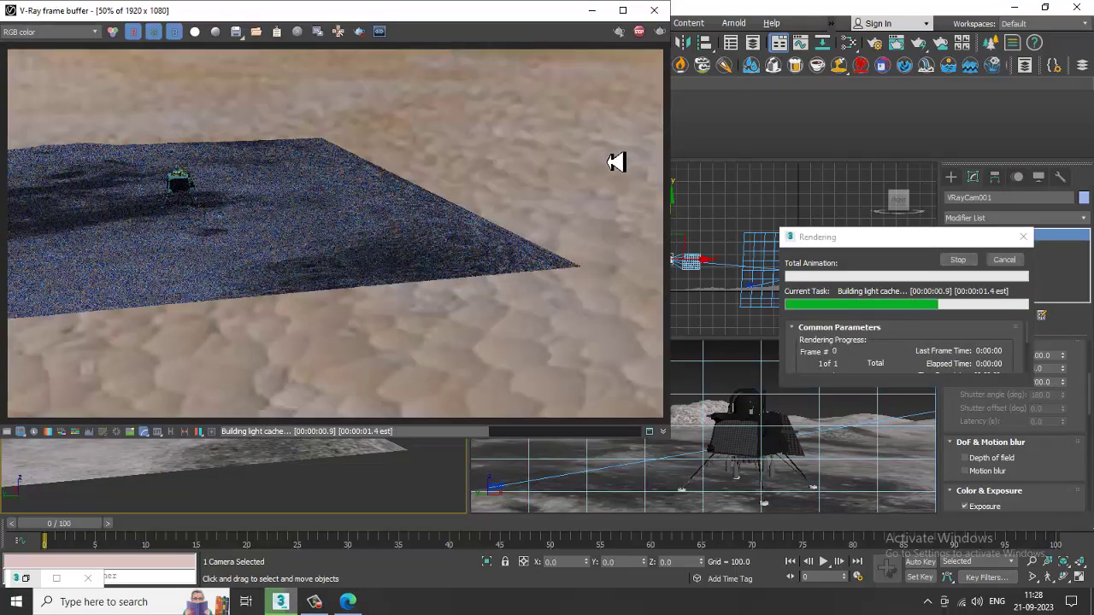
{"action": "left_click", "coordinate": [654, 10]}
{"action": "left_click", "coordinate": [631, 421]}
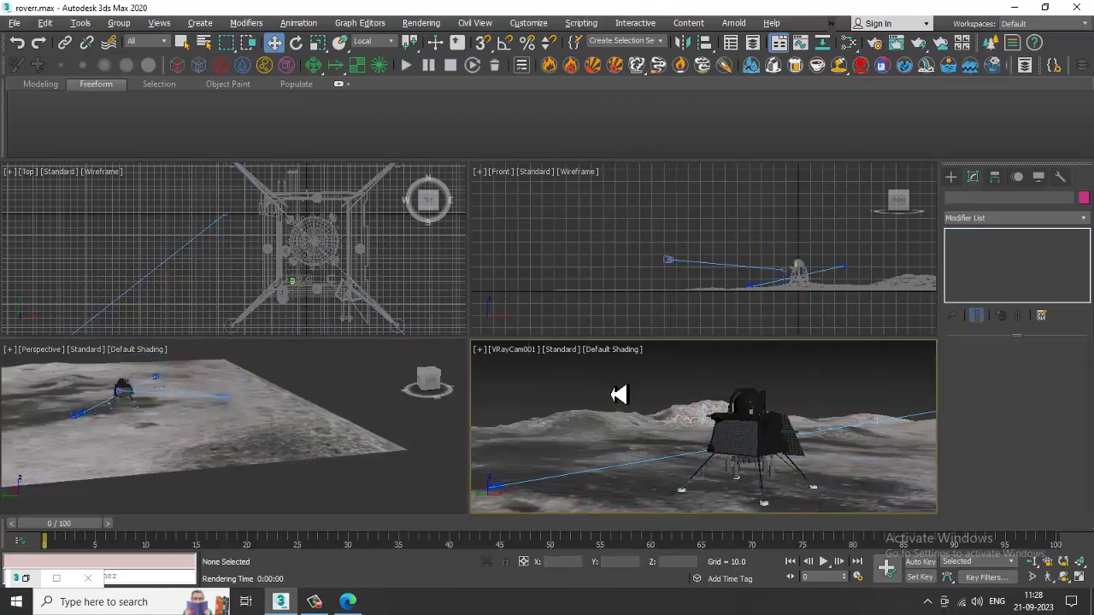
{"action": "key", "text": "shift+q"}
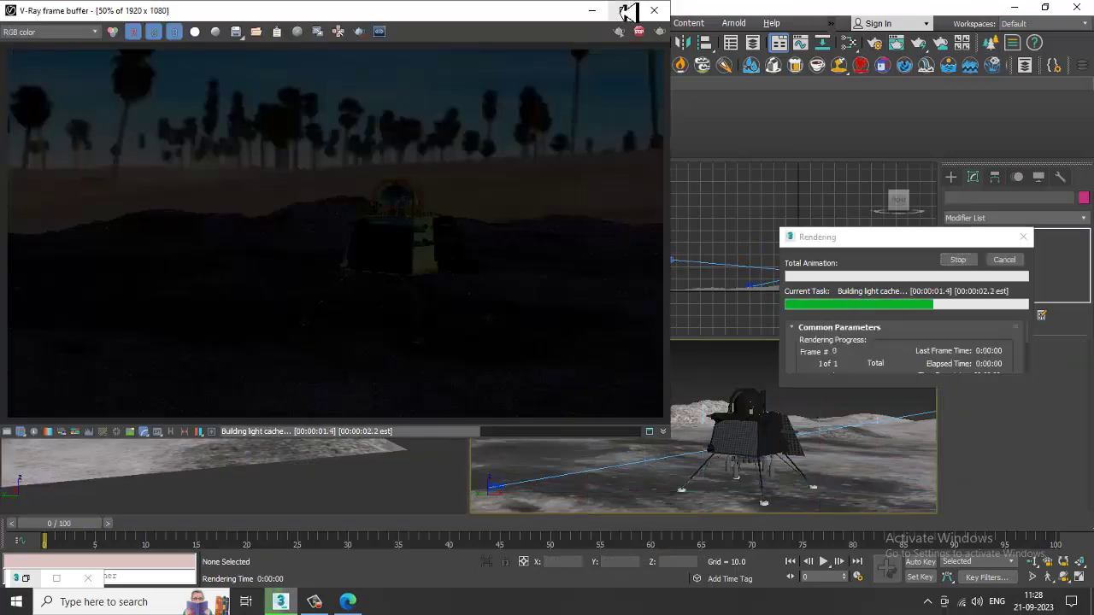
{"action": "left_click", "coordinate": [654, 10]}
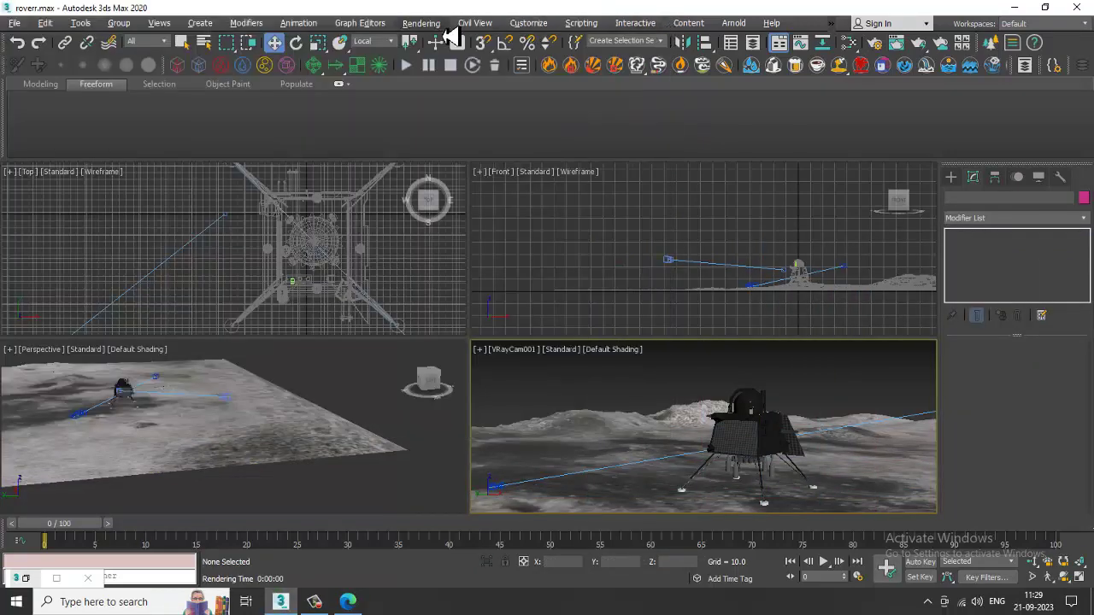
Replace the desert environment map with the bitmap 8k_stars_milky_way.jpg
{"action": "left_click", "coordinate": [421, 23]}
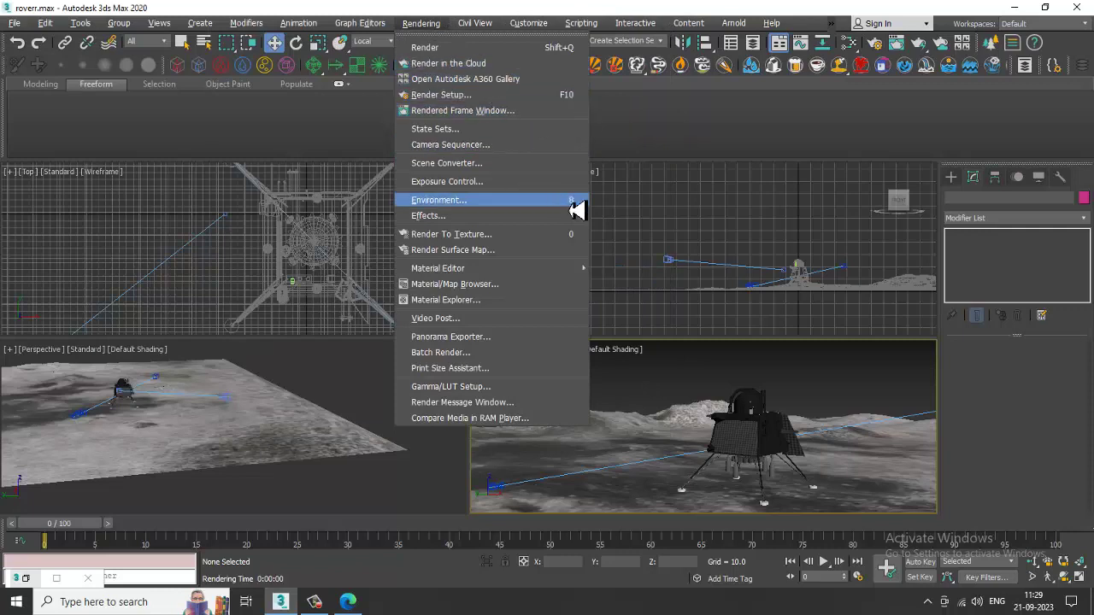
{"action": "left_click", "coordinate": [517, 201]}
{"action": "right_click", "coordinate": [676, 186]}
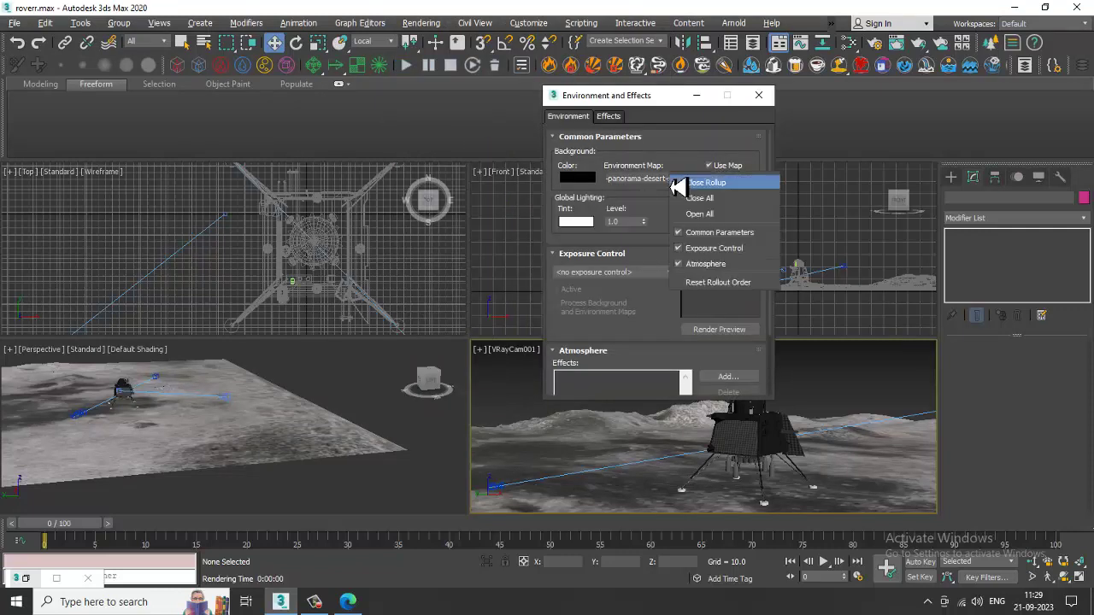
{"action": "left_click", "coordinate": [694, 181]}
{"action": "left_click", "coordinate": [606, 137]}
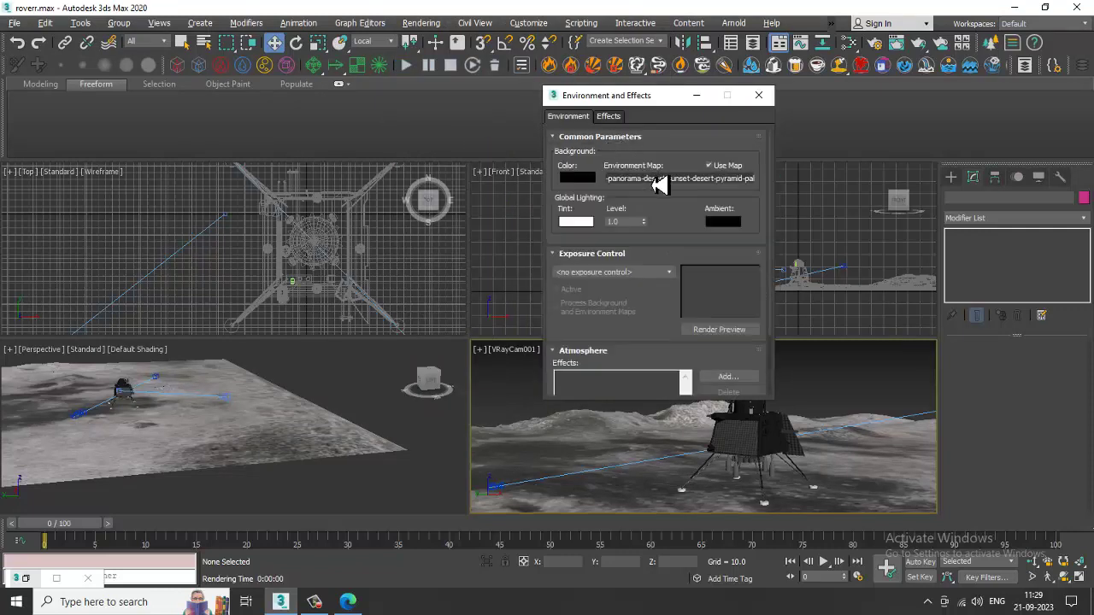
{"action": "right_click", "coordinate": [653, 179]}
{"action": "left_click", "coordinate": [691, 213]}
{"action": "left_click", "coordinate": [674, 180]}
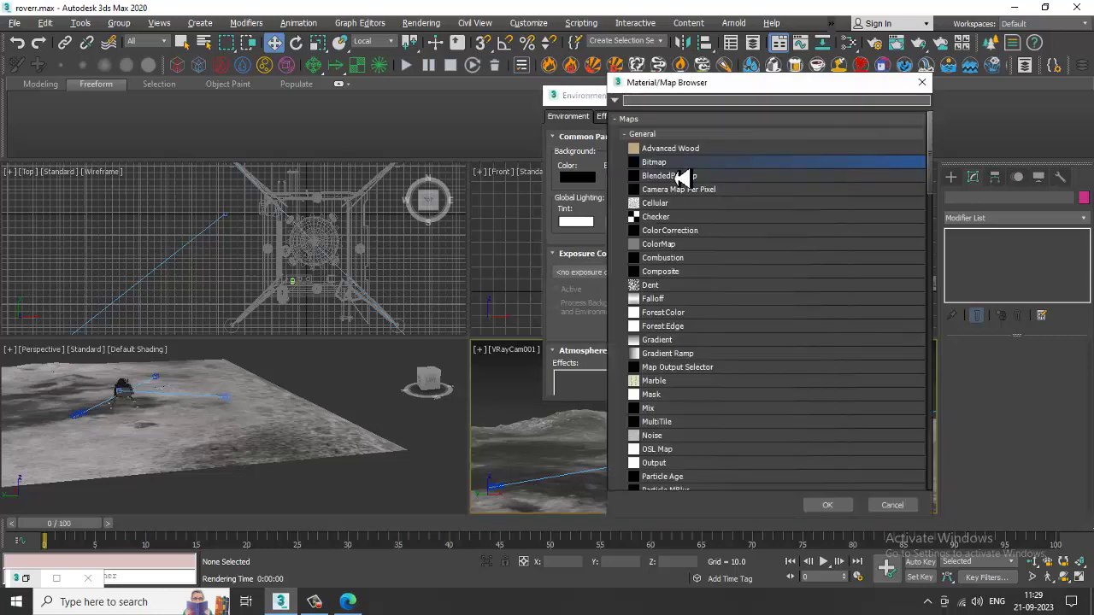
{"action": "double_click", "coordinate": [680, 171]}
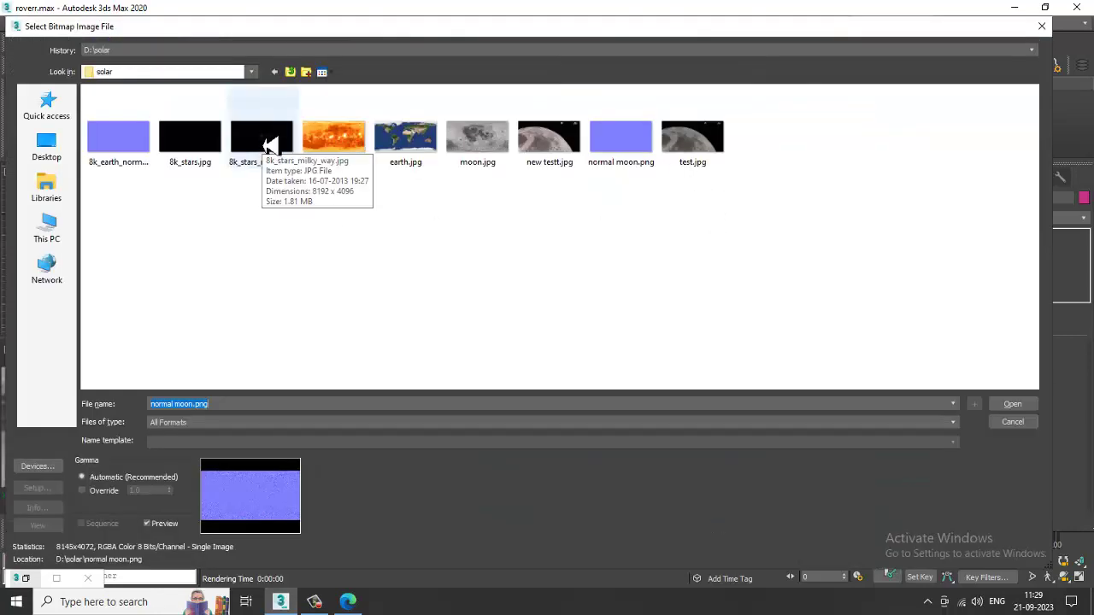
{"action": "left_click", "coordinate": [248, 134]}
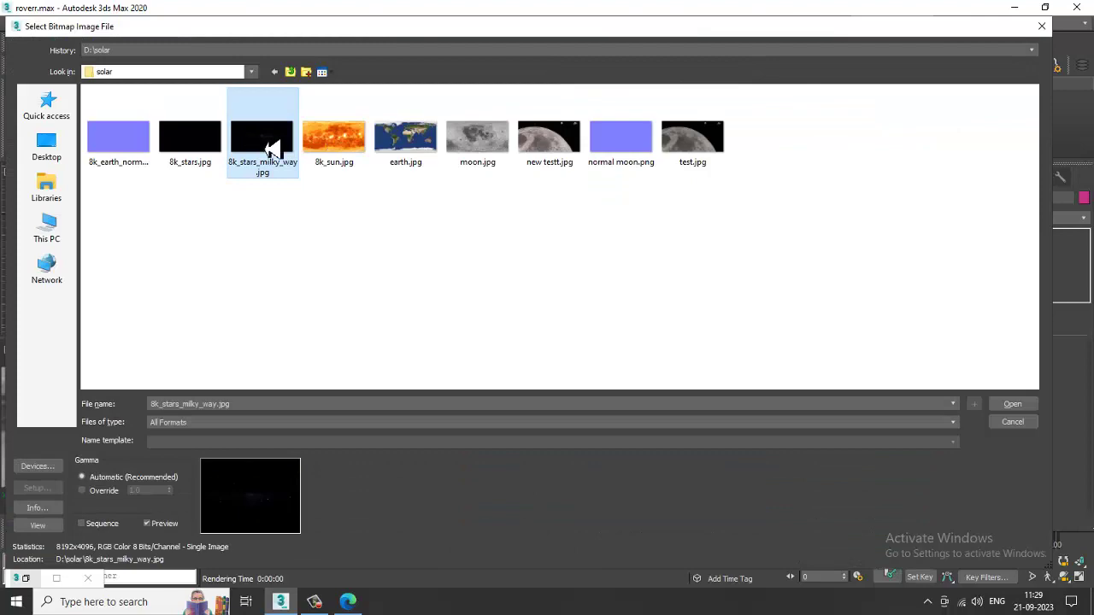
{"action": "double_click", "coordinate": [272, 149]}
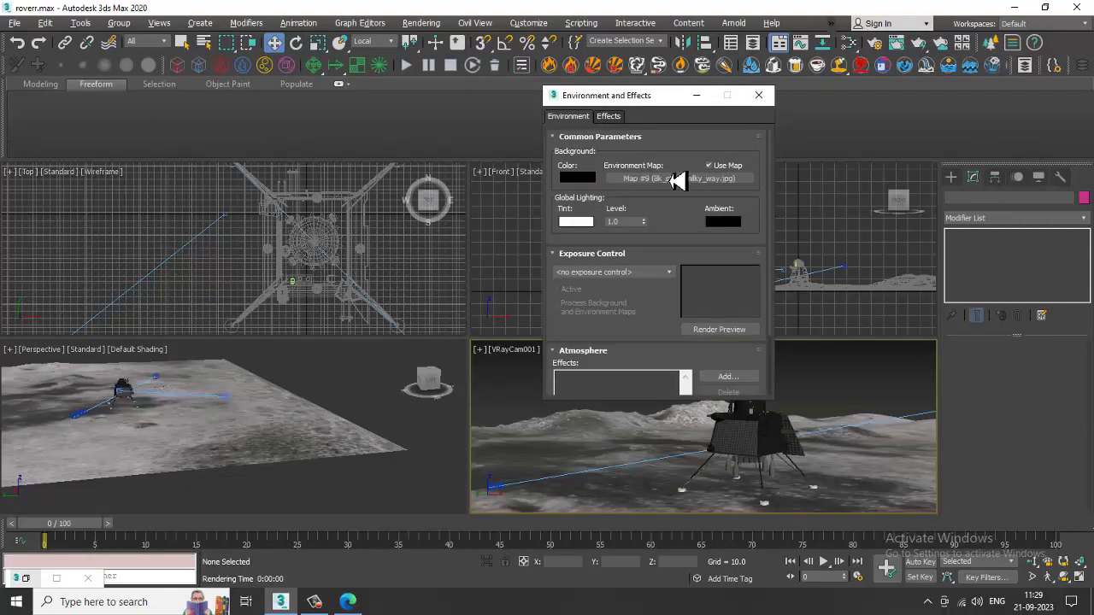
{"action": "left_click", "coordinate": [758, 95]}
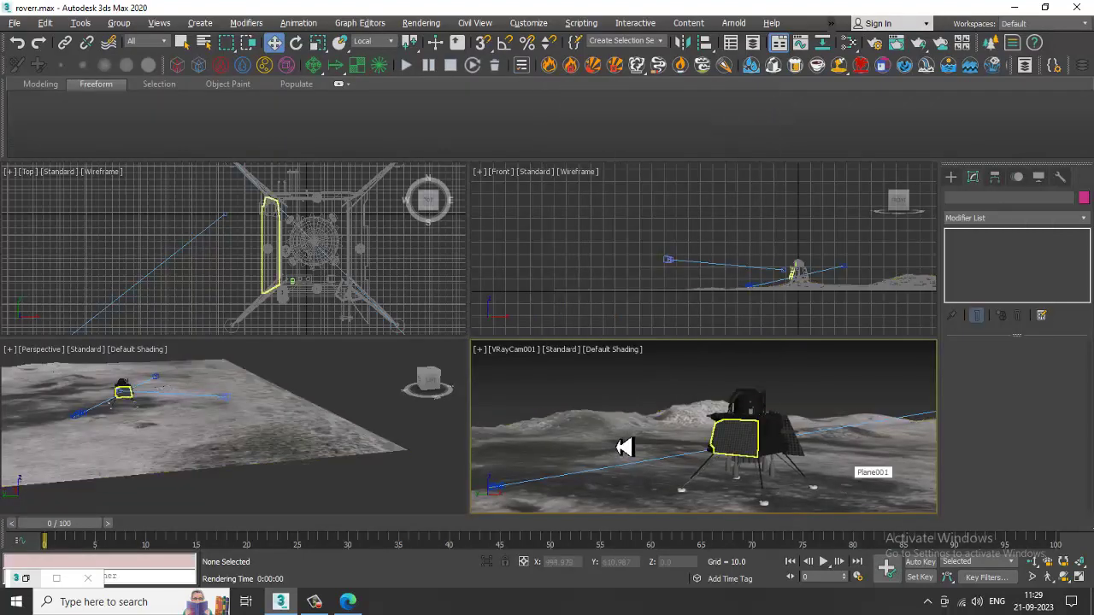
Select the V-Ray camera and set its shutter speed to 15
{"action": "left_click", "coordinate": [229, 402]}
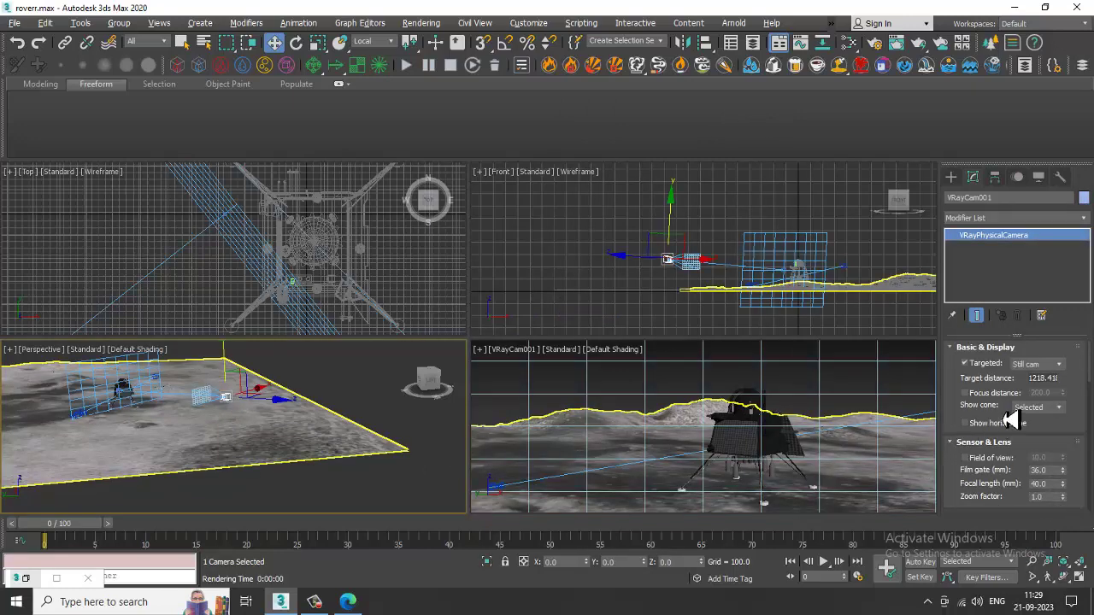
{"action": "left_click_drag", "start_coordinate": [1011, 421], "coordinate": [1028, 581]}
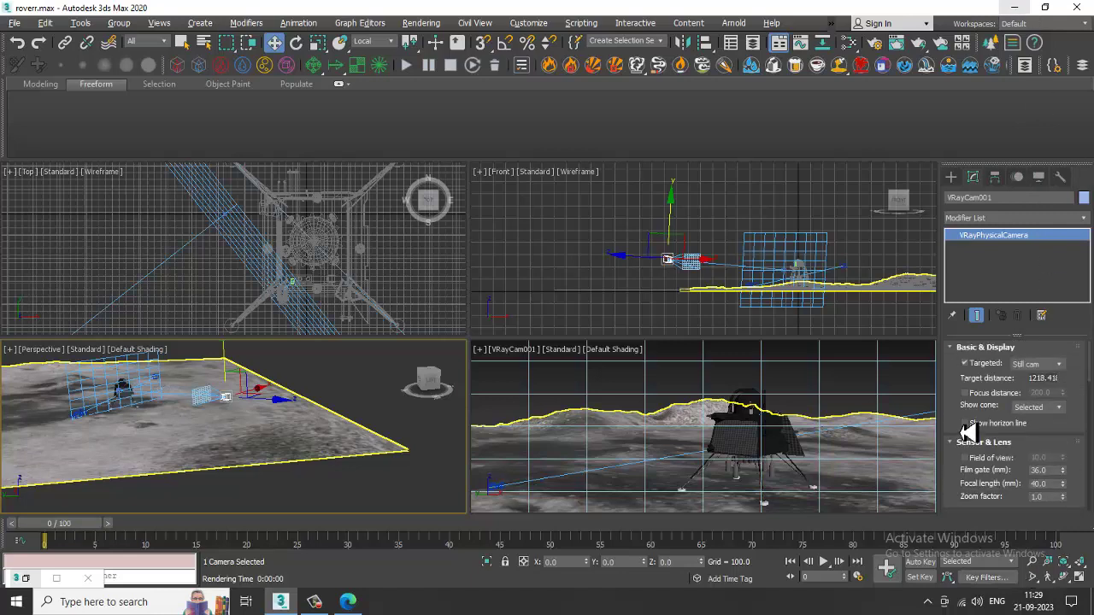
{"action": "left_click_drag", "start_coordinate": [967, 458], "coordinate": [977, 390]}
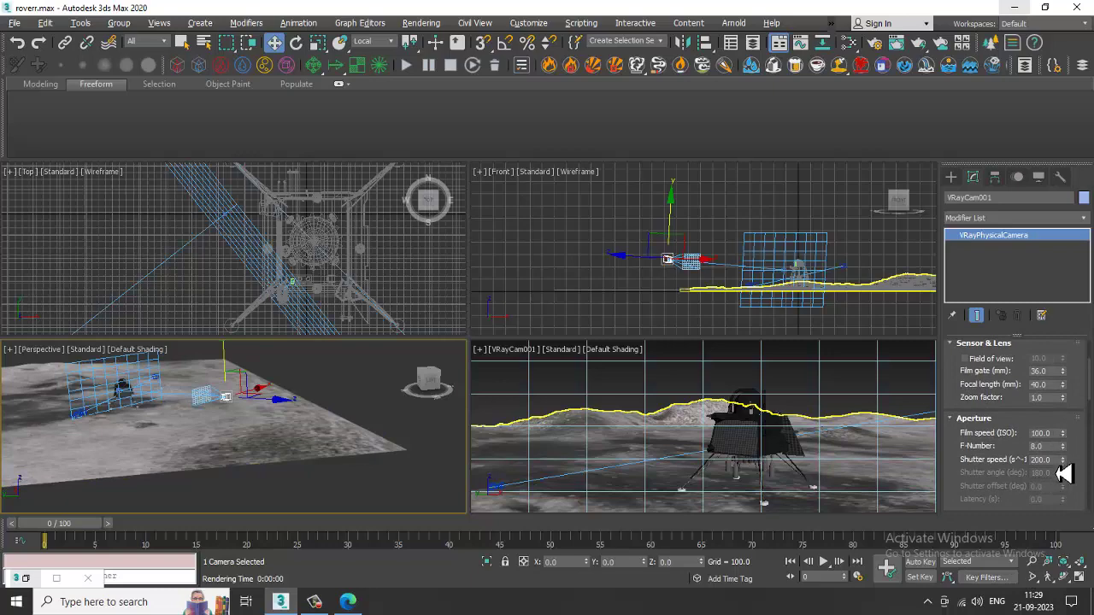
{"action": "left_click_drag", "start_coordinate": [1055, 462], "coordinate": [1011, 471]}
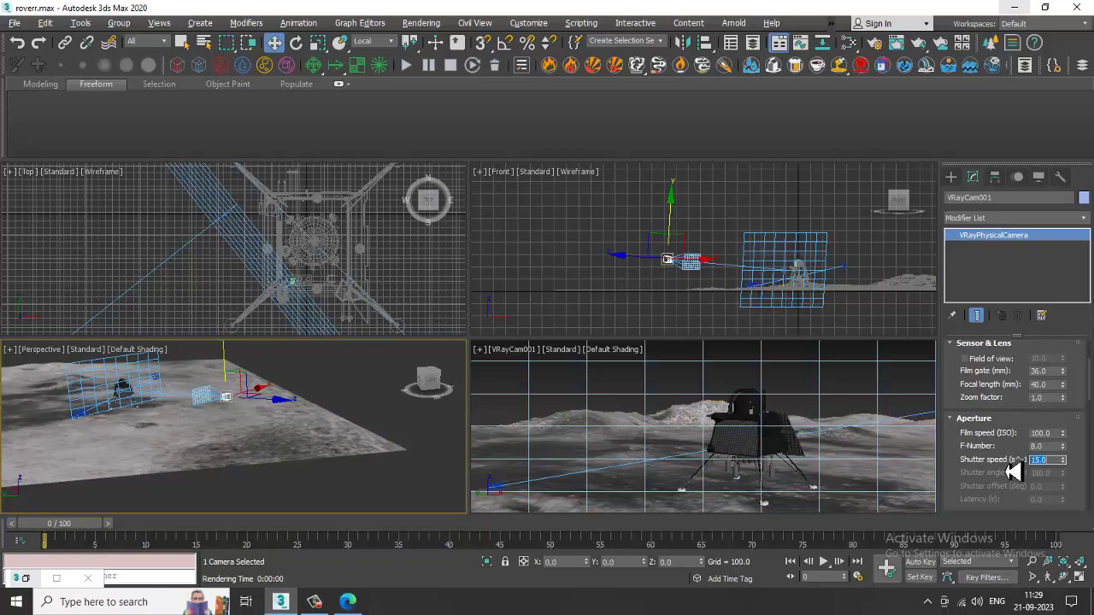
Test render the VRayCam001 view to check the exposure, and stop the render early
{"action": "left_click", "coordinate": [691, 383]}
{"action": "key", "text": "shift+q"}
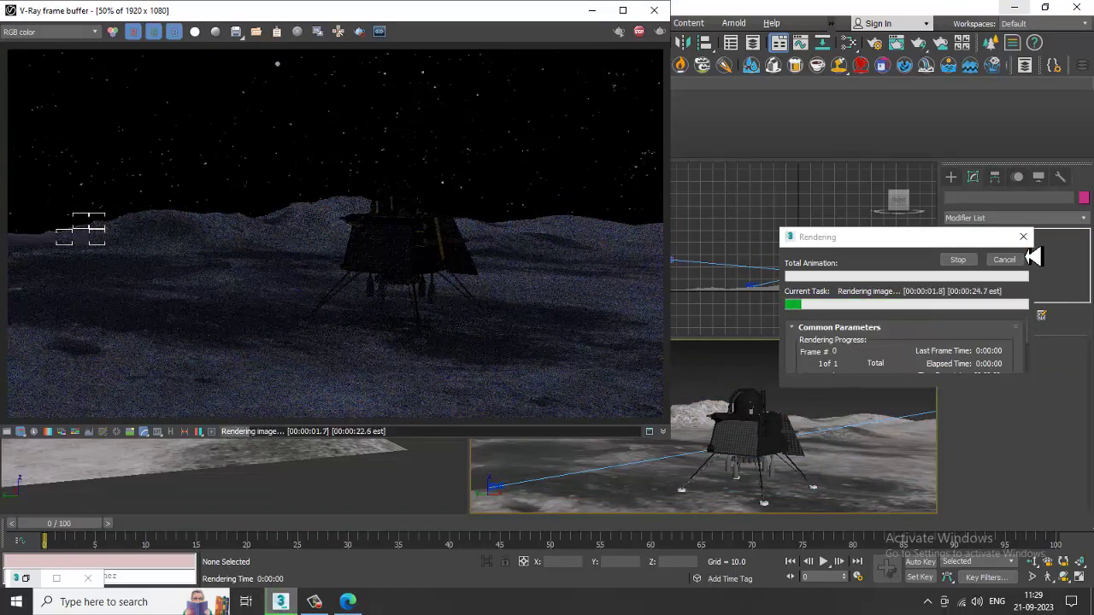
{"action": "left_click", "coordinate": [1025, 240]}
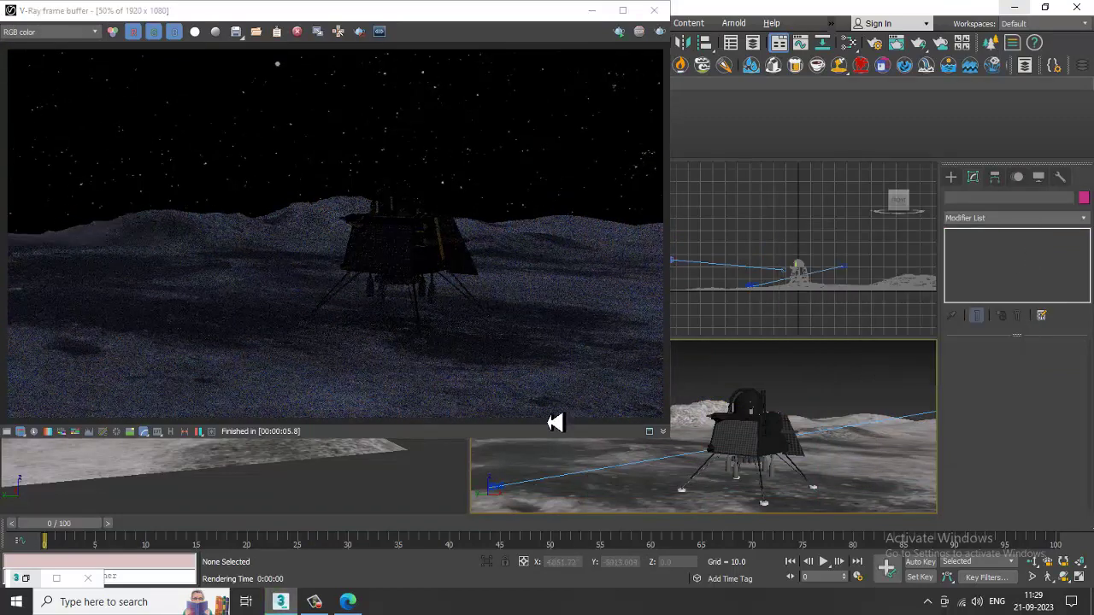
Reselect the V-Ray camera, set its shutter speed to 5, and render the camera view again
{"action": "key", "text": "ctrl+z"}
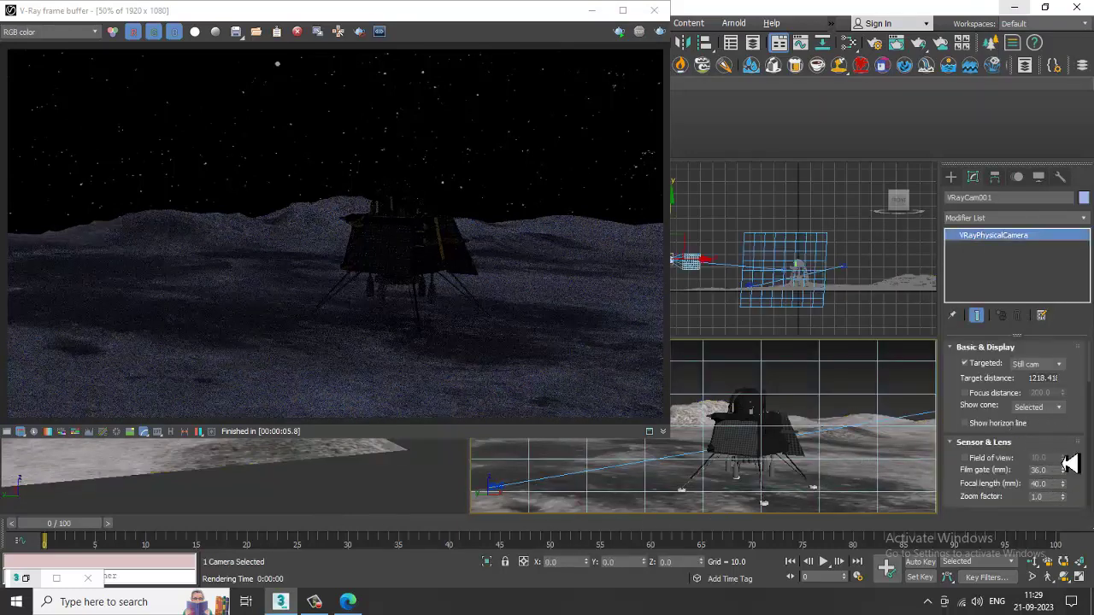
{"action": "left_click_drag", "start_coordinate": [1082, 431], "coordinate": [1084, 334]}
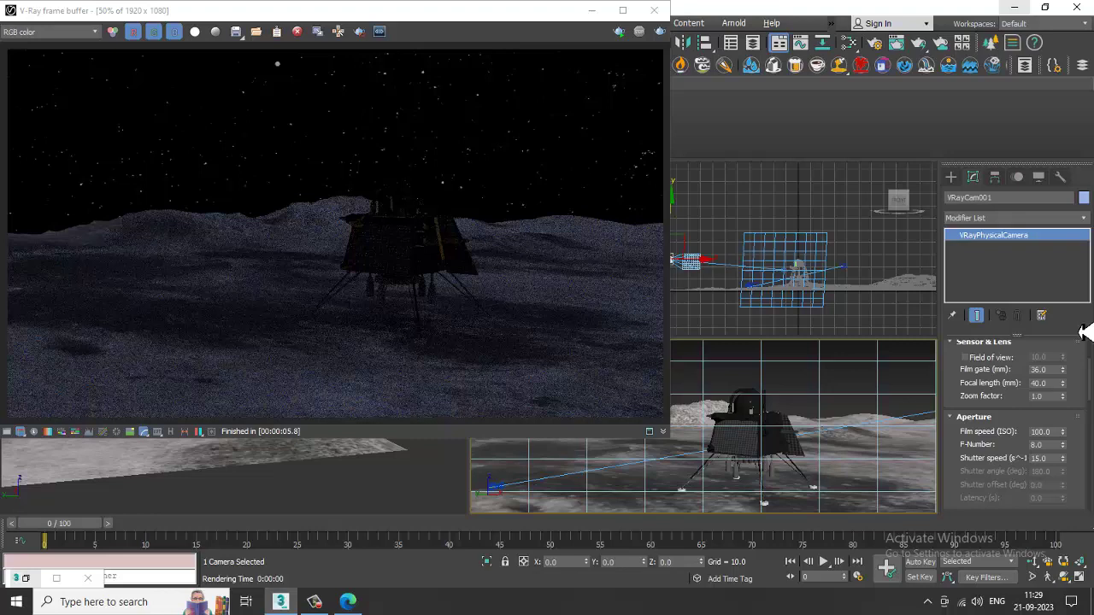
{"action": "double_click", "coordinate": [1041, 458]}
{"action": "left_click", "coordinate": [660, 32]}
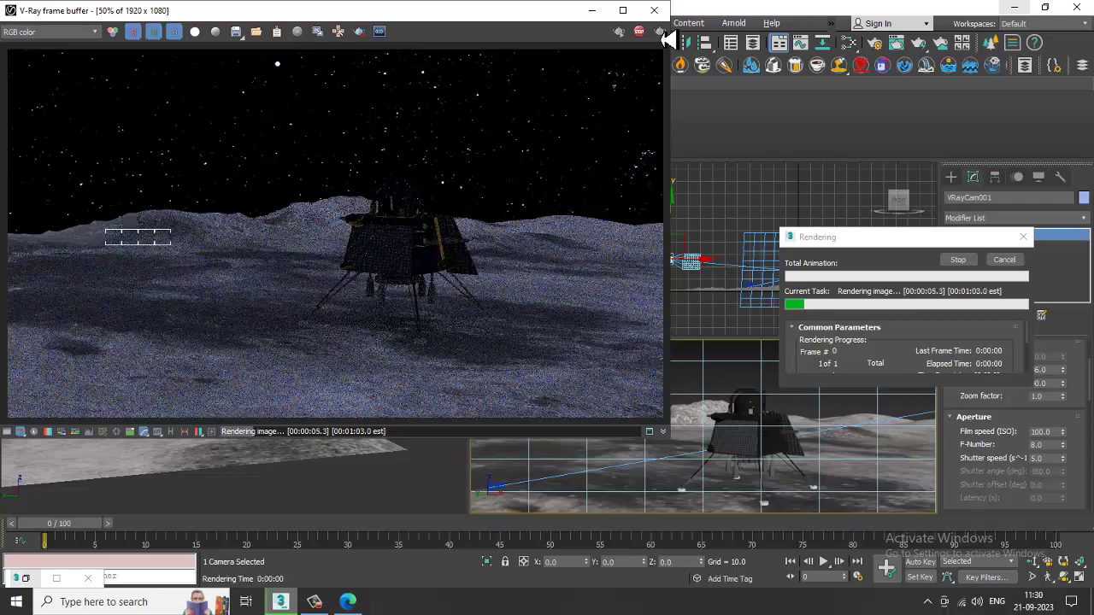
Close the running render and disconnect the VRayBump2Normal map from the moon material's bump slot
{"action": "left_click", "coordinate": [654, 11]}
{"action": "left_click", "coordinate": [701, 454]}
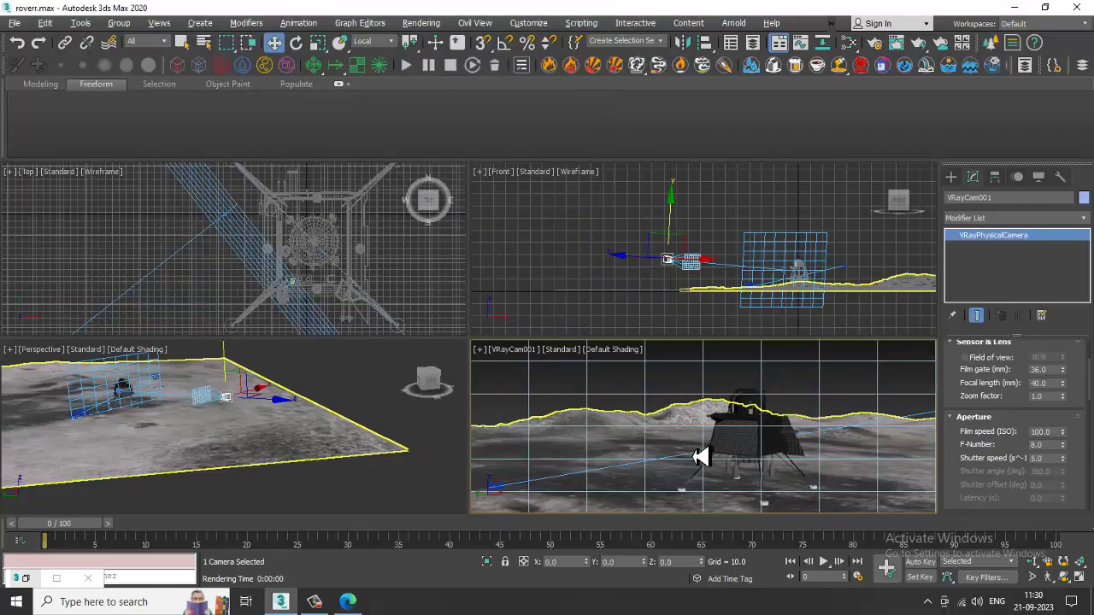
{"action": "key", "text": "m"}
{"action": "left_click_drag", "start_coordinate": [664, 325], "coordinate": [614, 386]}
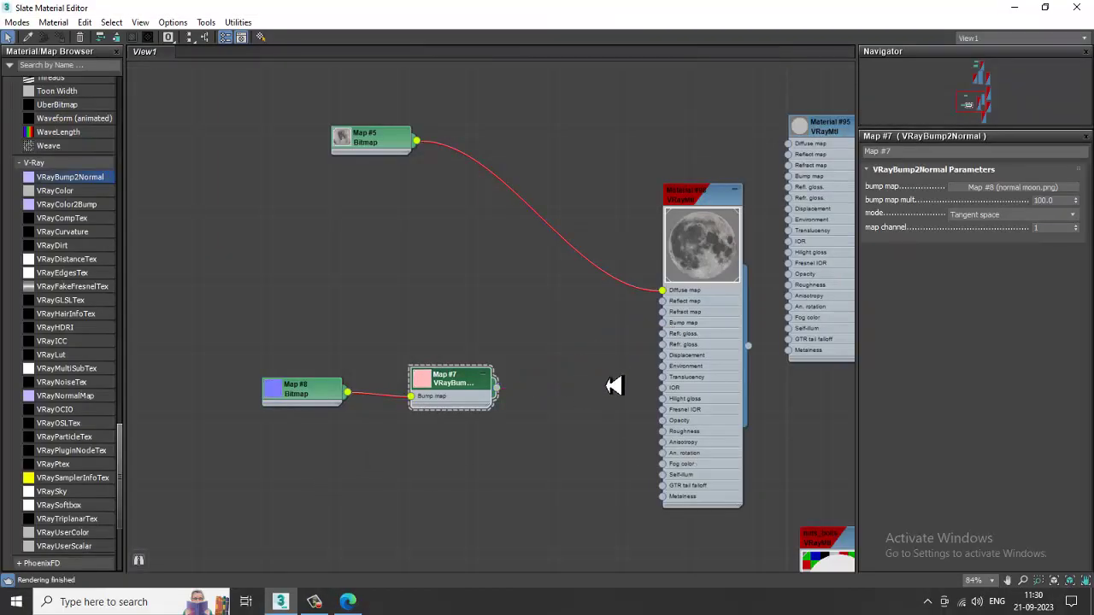
{"action": "left_click", "coordinate": [1014, 7]}
Test render the VRayCam001 view without the moon bump map, and stop the render early
{"action": "key", "text": "shift+q"}
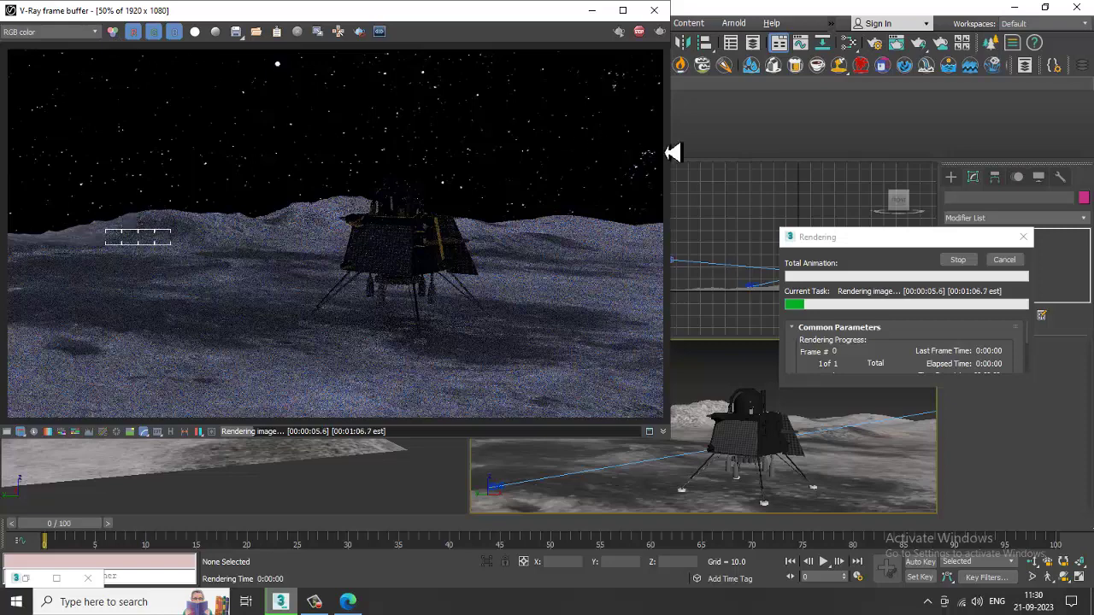
{"action": "key", "text": "Escape"}
{"action": "left_click", "coordinate": [654, 10]}
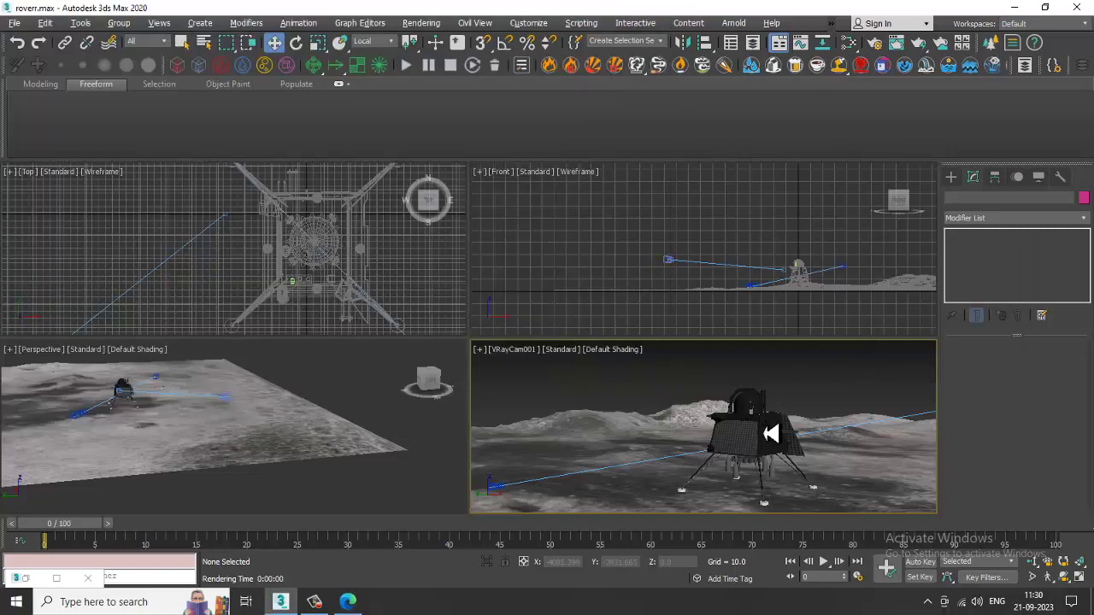
Select the V-Ray camera, widen its parameter display to two columns, and set the film speed (ISO) to 10
{"action": "left_click", "coordinate": [229, 403]}
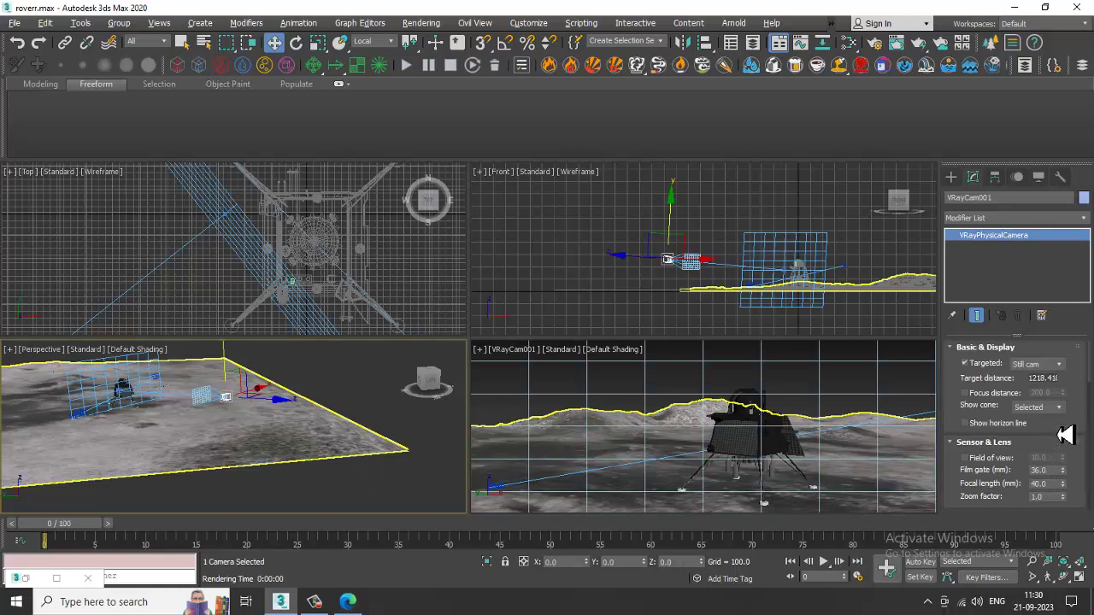
{"action": "left_click_drag", "start_coordinate": [1066, 435], "coordinate": [1062, 256]}
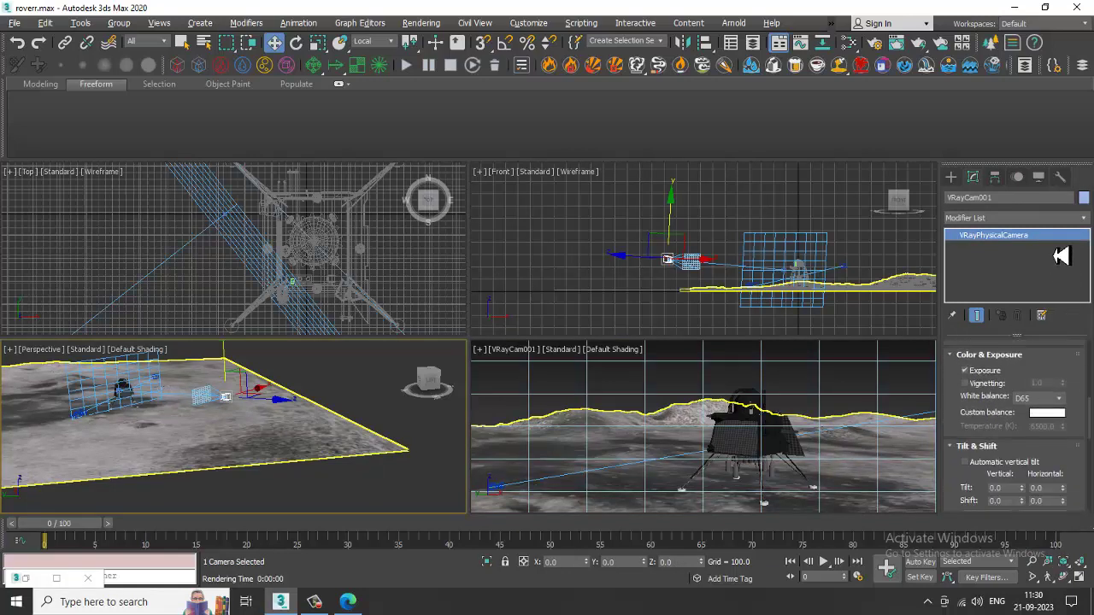
{"action": "scroll", "coordinate": [1017, 419], "scroll_direction": "up", "scroll_amount": 5}
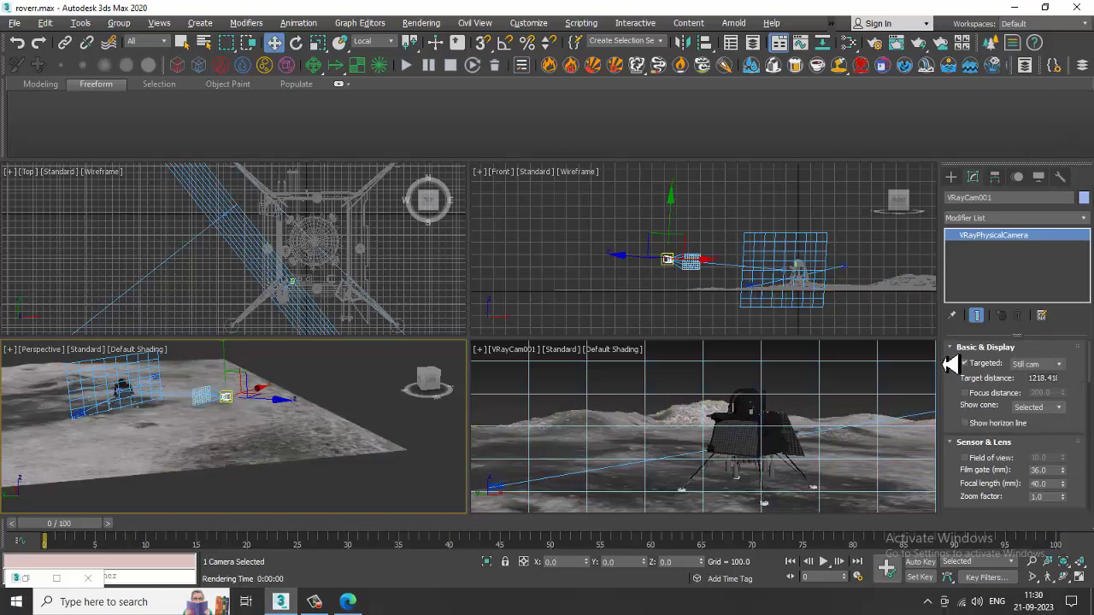
{"action": "left_click_drag", "start_coordinate": [943, 426], "coordinate": [740, 415]}
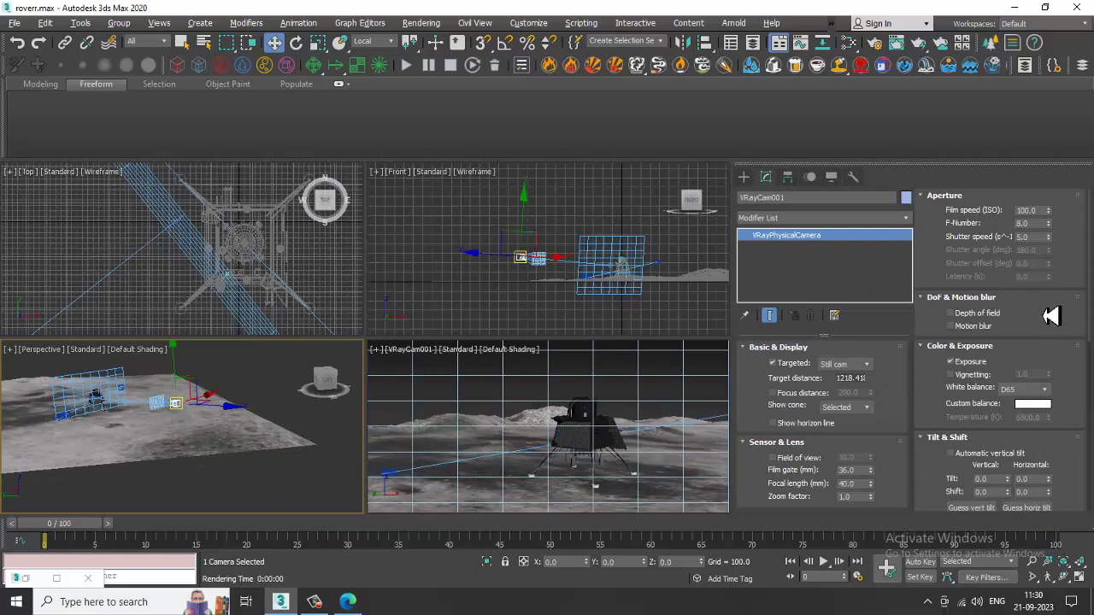
{"action": "left_click", "coordinate": [1029, 211]}
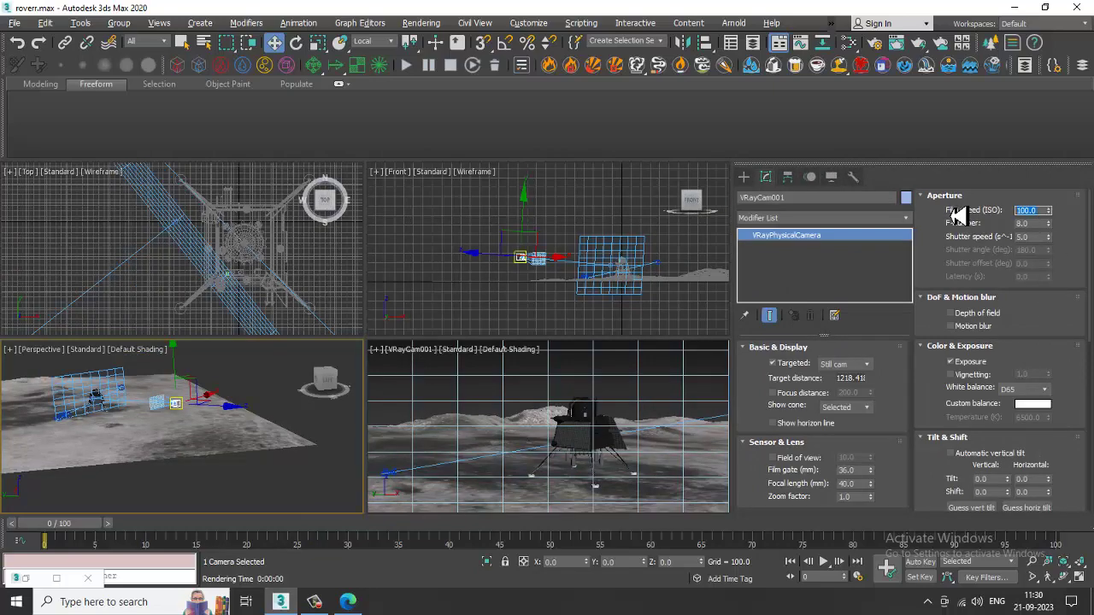
{"action": "type", "text": "10"}
{"action": "key", "text": "Return"}
Test render the camera view at ISO 10, and close the frame buffer
{"action": "key", "text": "shift+q"}
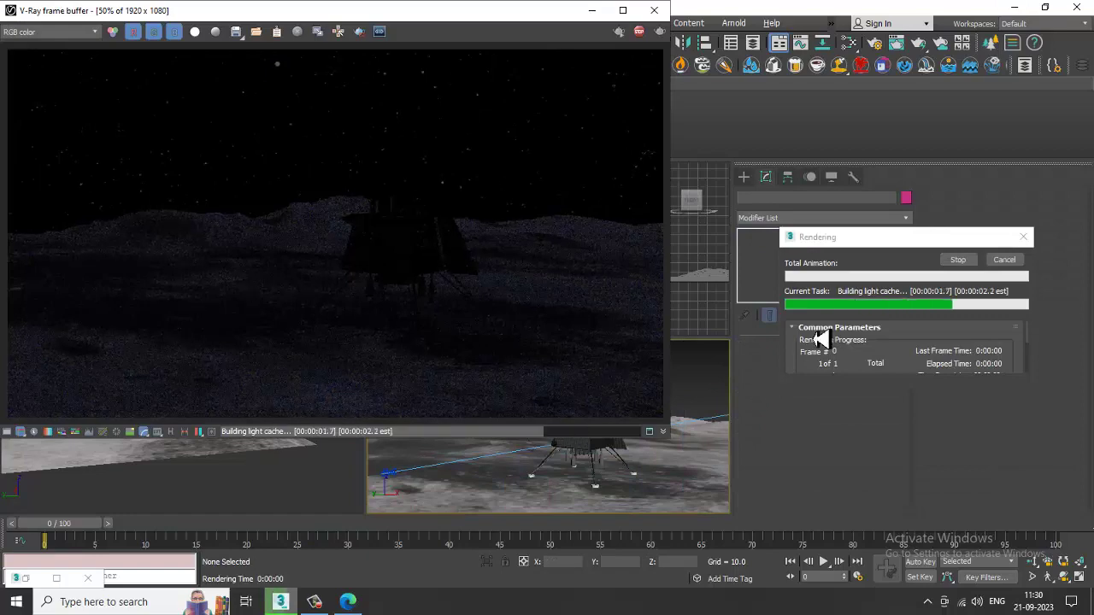
{"action": "key", "text": "shift+q"}
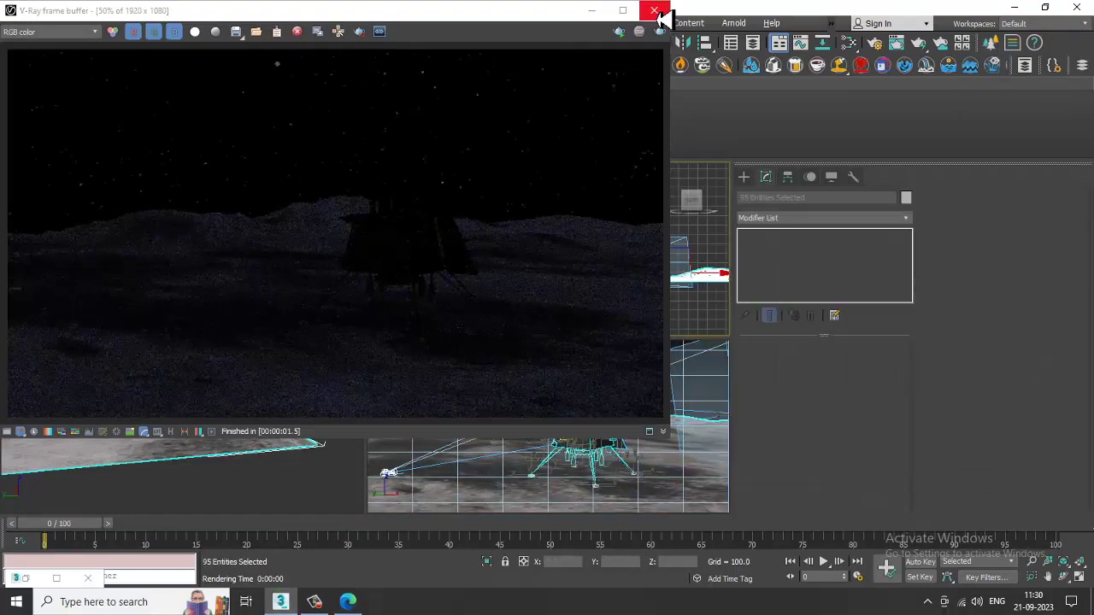
{"action": "left_click", "coordinate": [652, 10]}
Reselect the V-Ray camera, set its film speed (ISO) to 200, and test render the camera view
{"action": "left_click", "coordinate": [254, 422]}
{"action": "left_click", "coordinate": [177, 403]}
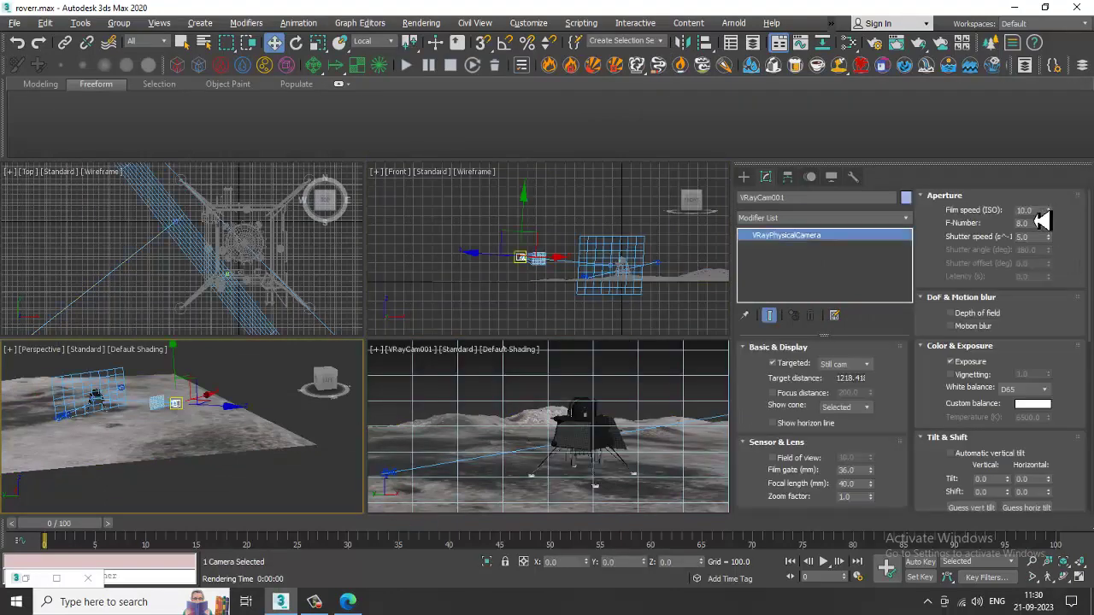
{"action": "double_click", "coordinate": [1028, 211]}
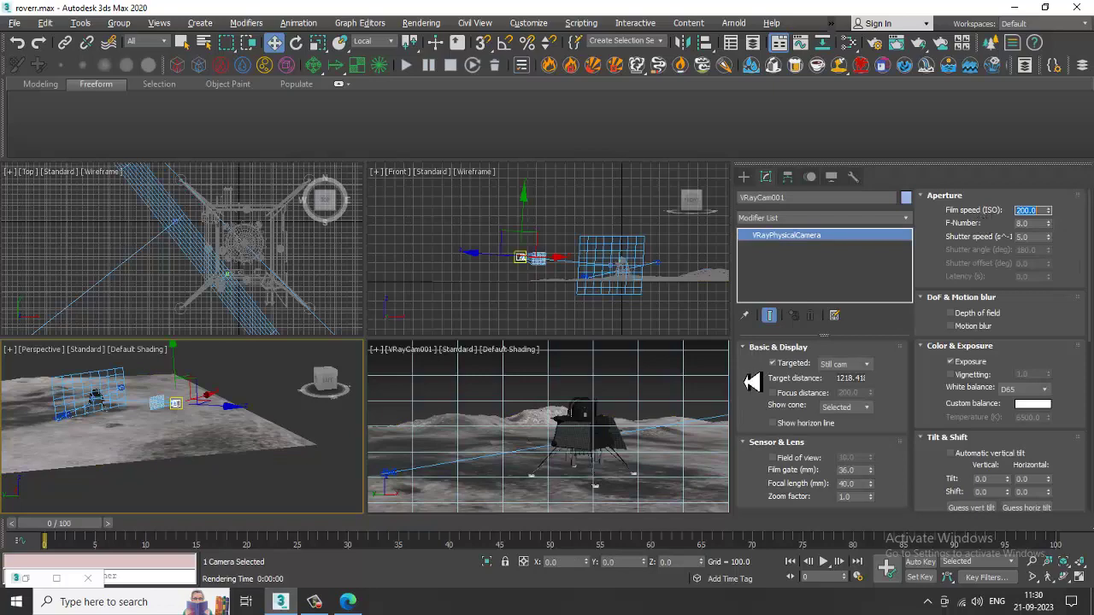
{"action": "key", "text": "shift+q"}
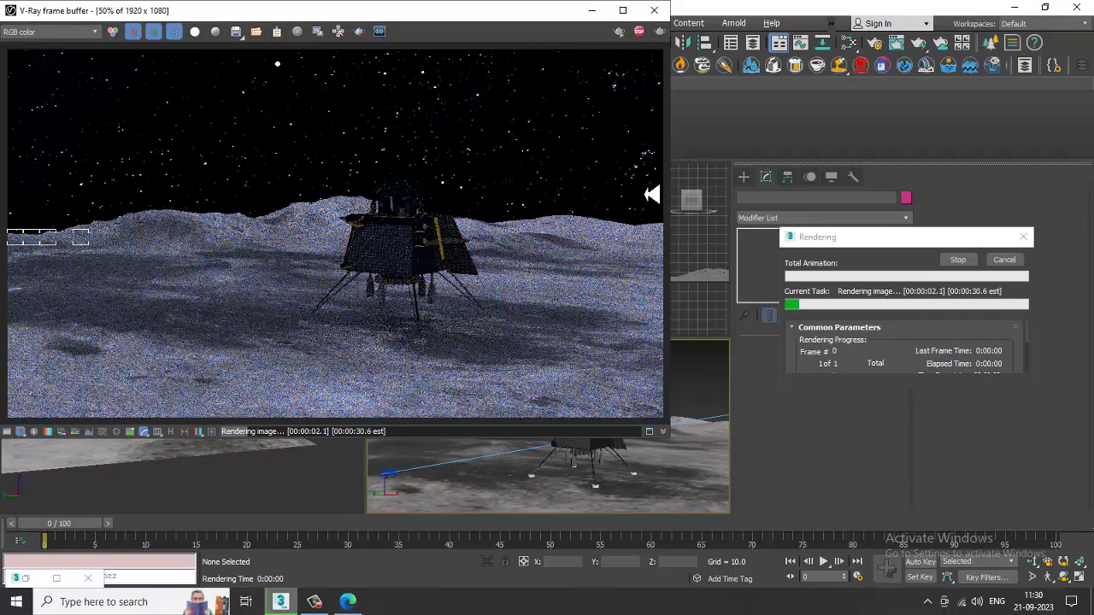
{"action": "left_click", "coordinate": [654, 10]}
Set the primary global illumination engine to Irradiance map in the render setup
{"action": "left_click", "coordinate": [420, 23]}
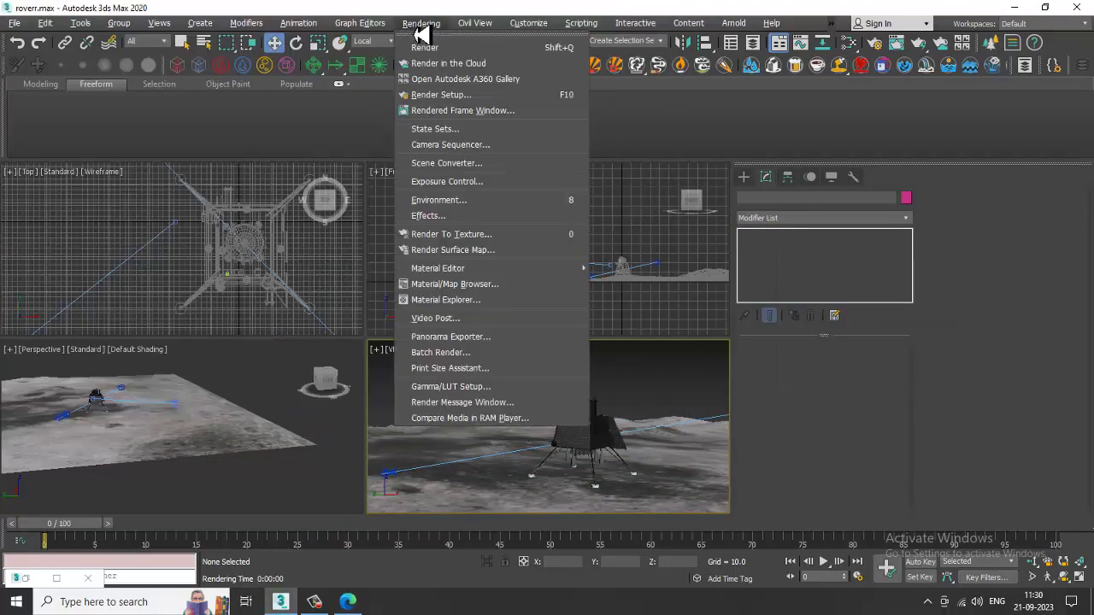
{"action": "left_click", "coordinate": [490, 109]}
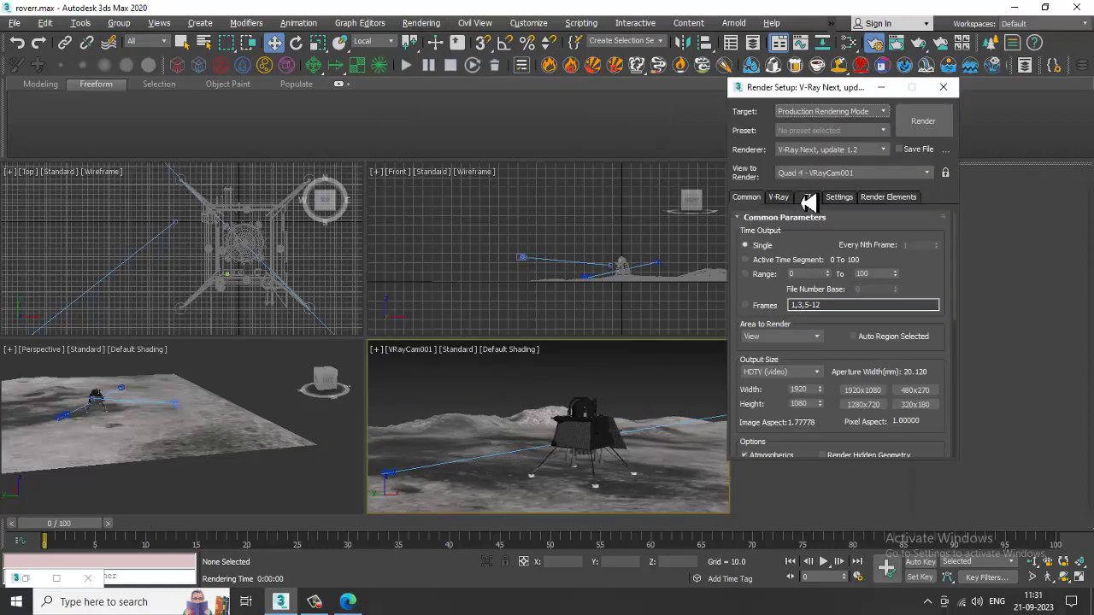
{"action": "left_click", "coordinate": [783, 199]}
{"action": "left_click", "coordinate": [808, 199]}
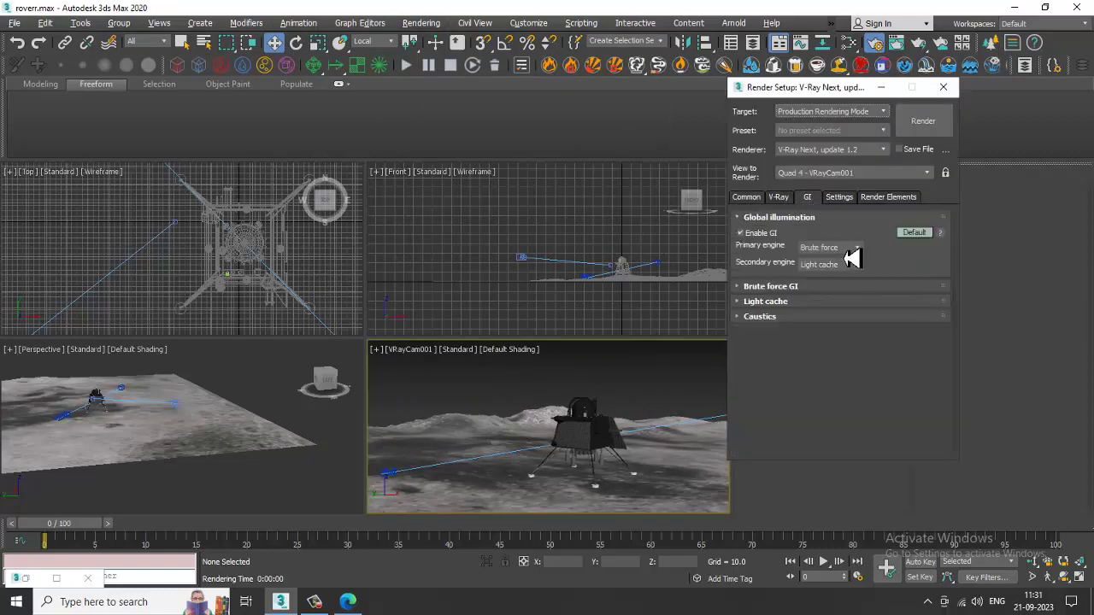
{"action": "left_click", "coordinate": [841, 250]}
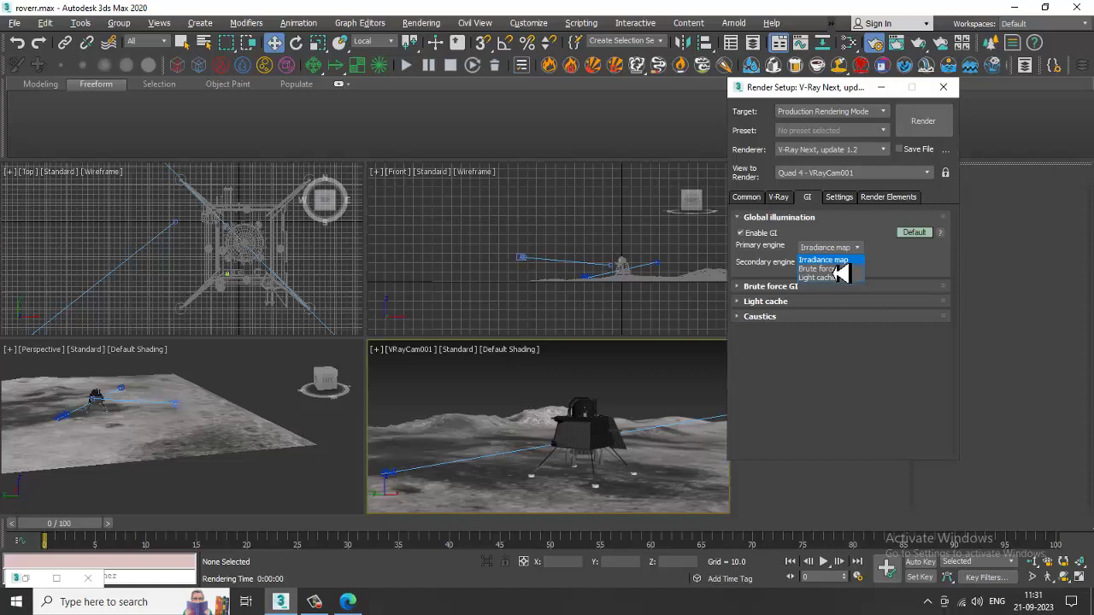
{"action": "left_click", "coordinate": [829, 260]}
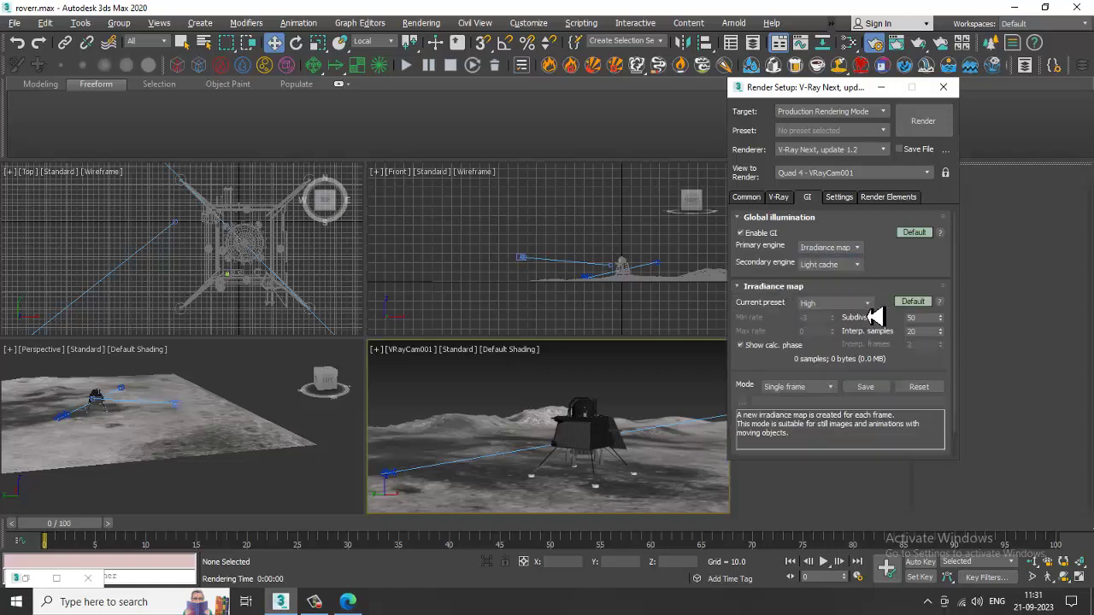
Change the V-Ray image filter to Catmull-Rom
{"action": "left_click", "coordinate": [779, 197]}
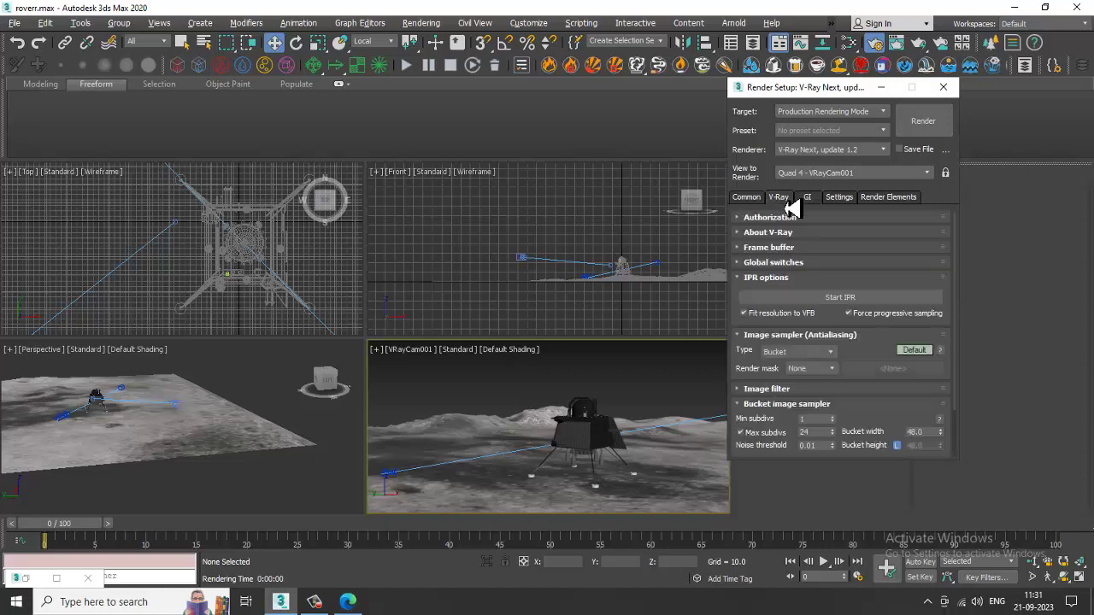
{"action": "left_click", "coordinate": [793, 390]}
{"action": "left_click", "coordinate": [932, 366]}
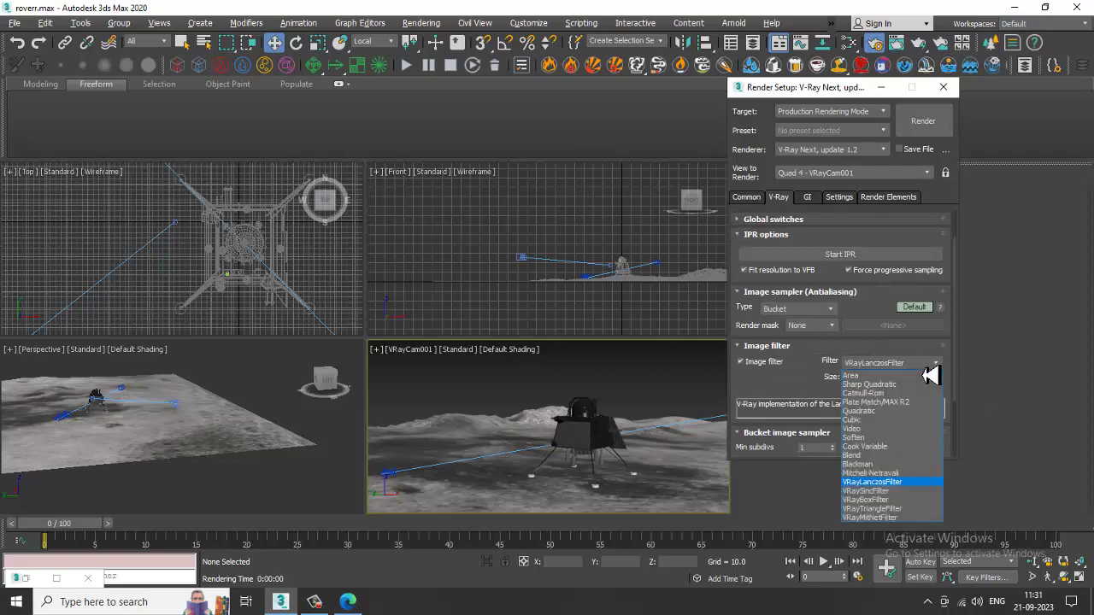
{"action": "left_click", "coordinate": [865, 393]}
{"action": "left_click_drag", "start_coordinate": [805, 377], "coordinate": [798, 199]}
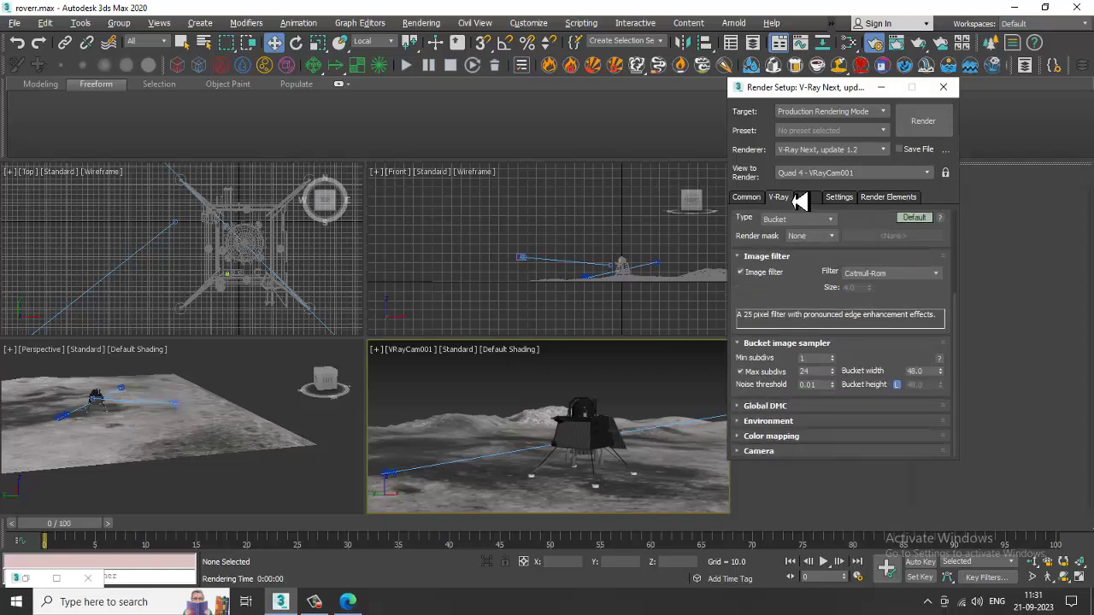
Clear the desert sunset map from the GI environment and render the camera view
{"action": "left_click", "coordinate": [785, 422]}
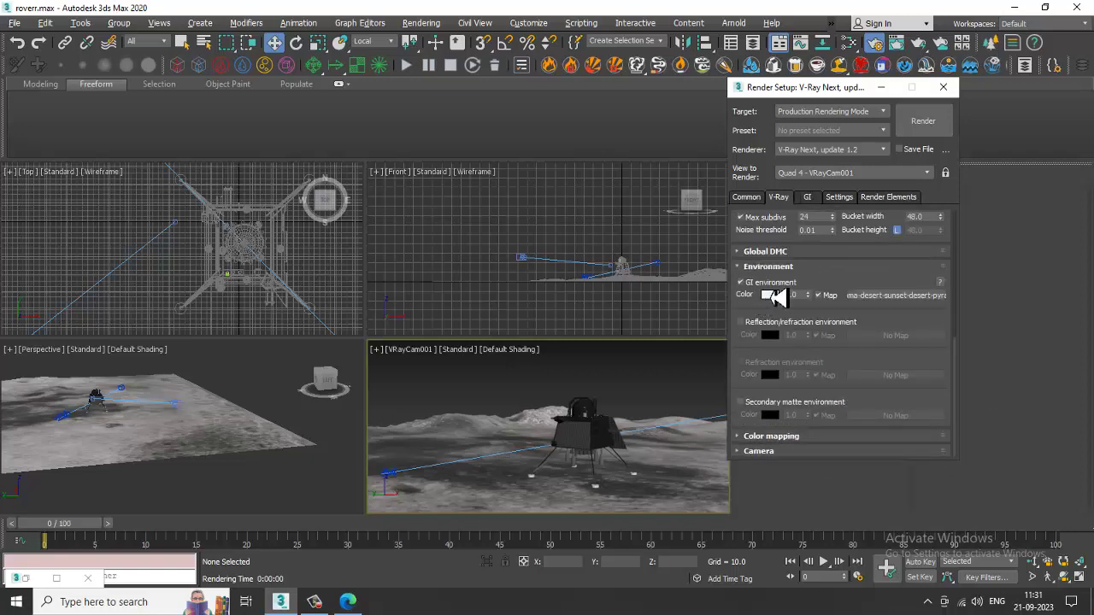
{"action": "right_click", "coordinate": [889, 295]}
{"action": "left_click", "coordinate": [910, 334]}
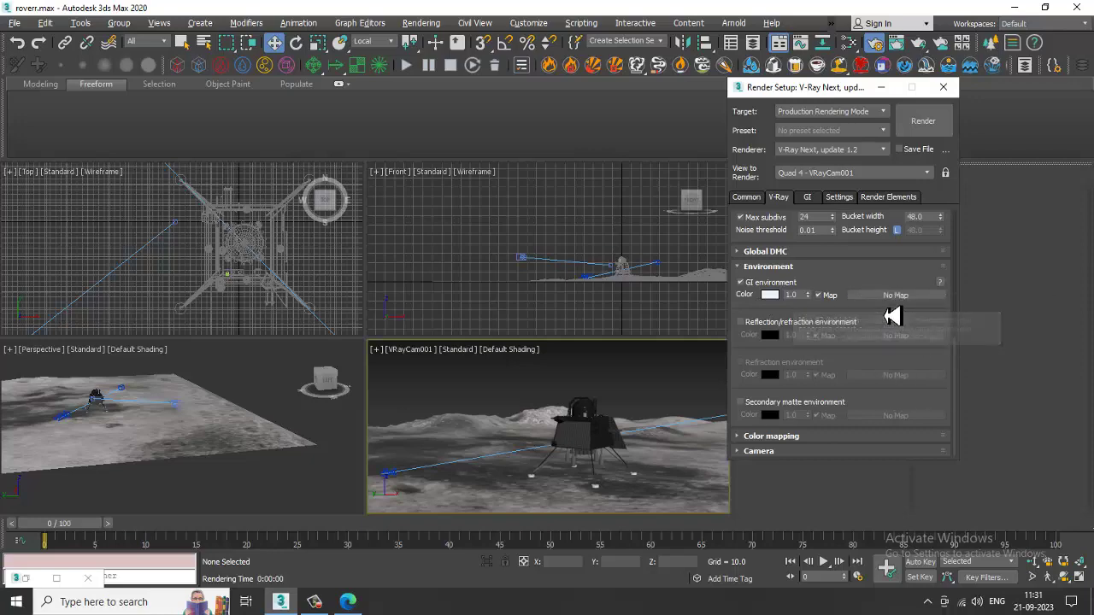
{"action": "left_click", "coordinate": [929, 128]}
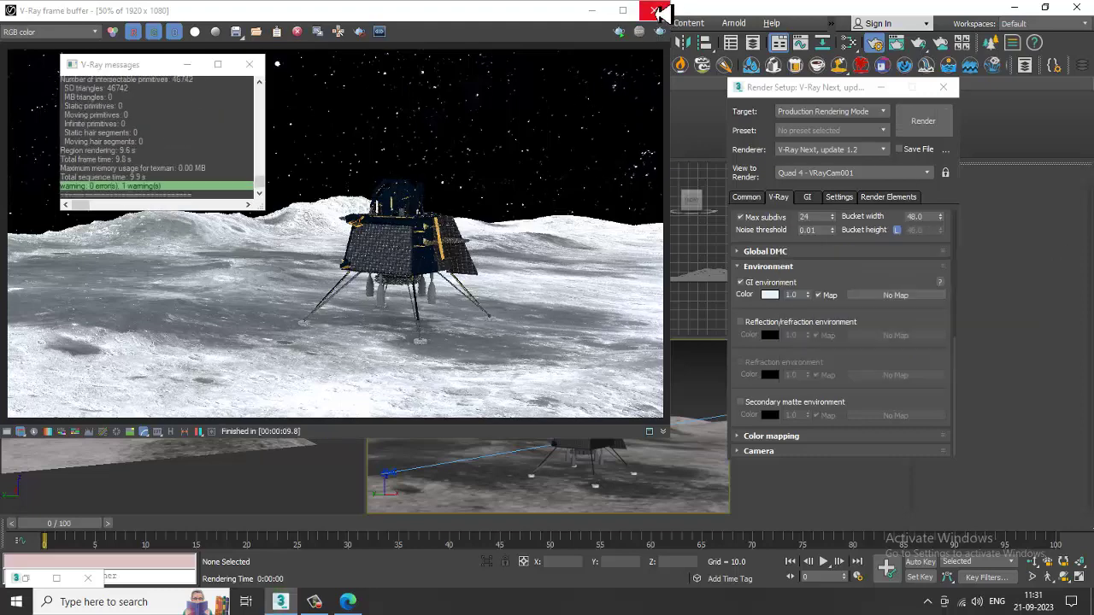
{"action": "left_click", "coordinate": [655, 11]}
{"action": "left_click", "coordinate": [883, 88]}
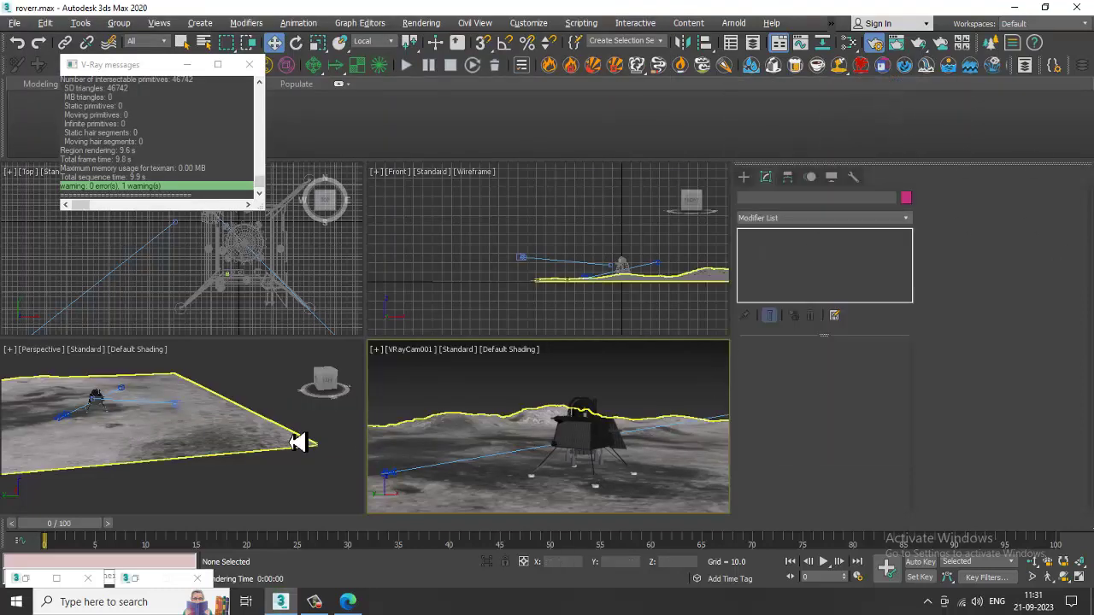
Set the V-Ray camera's film speed (ISO) to 100 and render the VRayCam001 view again
{"action": "left_click", "coordinate": [179, 412]}
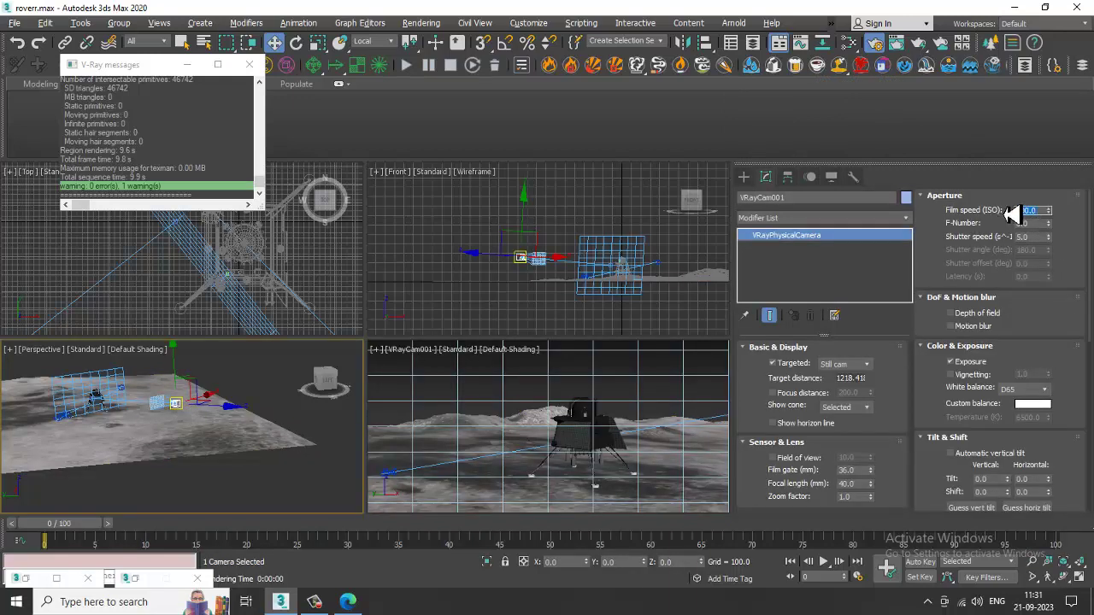
{"action": "left_click", "coordinate": [554, 391]}
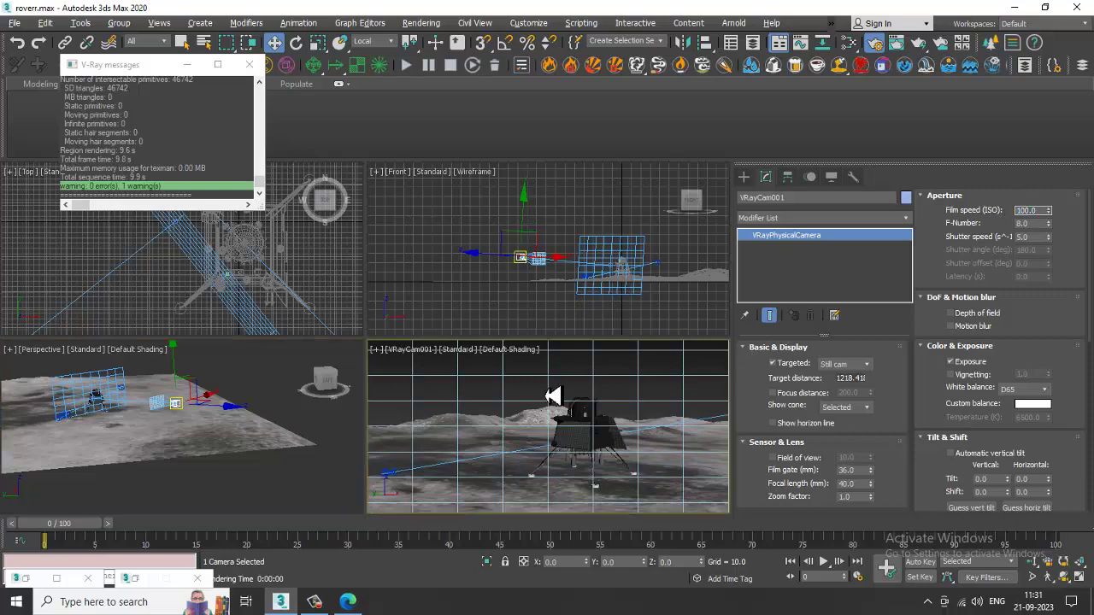
{"action": "key", "text": "shift+q"}
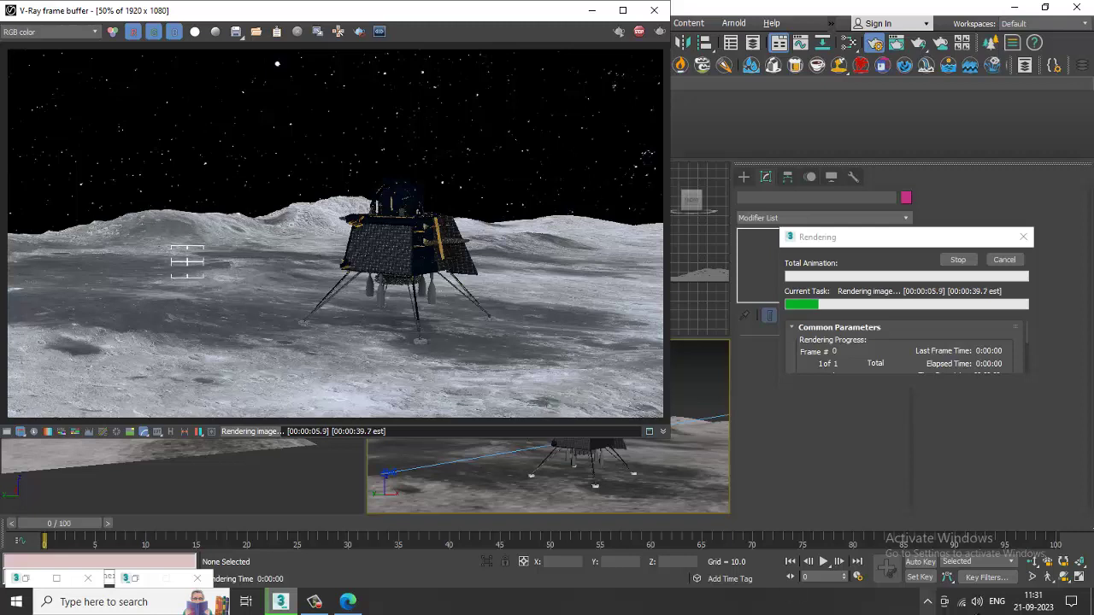
{"action": "left_click", "coordinate": [316, 602]}
{"action": "left_click", "coordinate": [316, 603]}
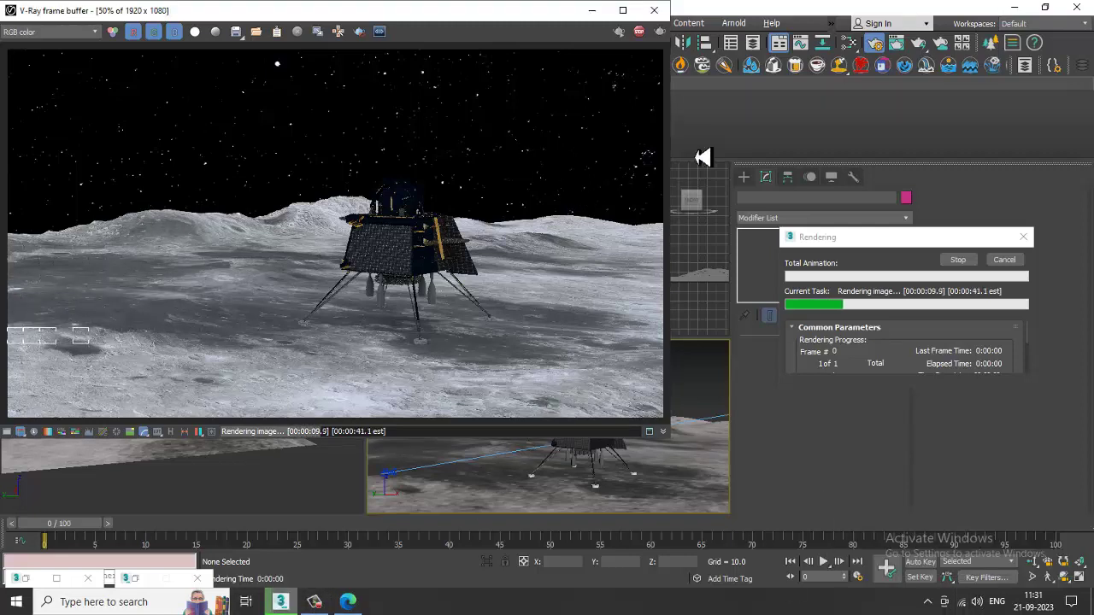
{"action": "left_click", "coordinate": [655, 11]}
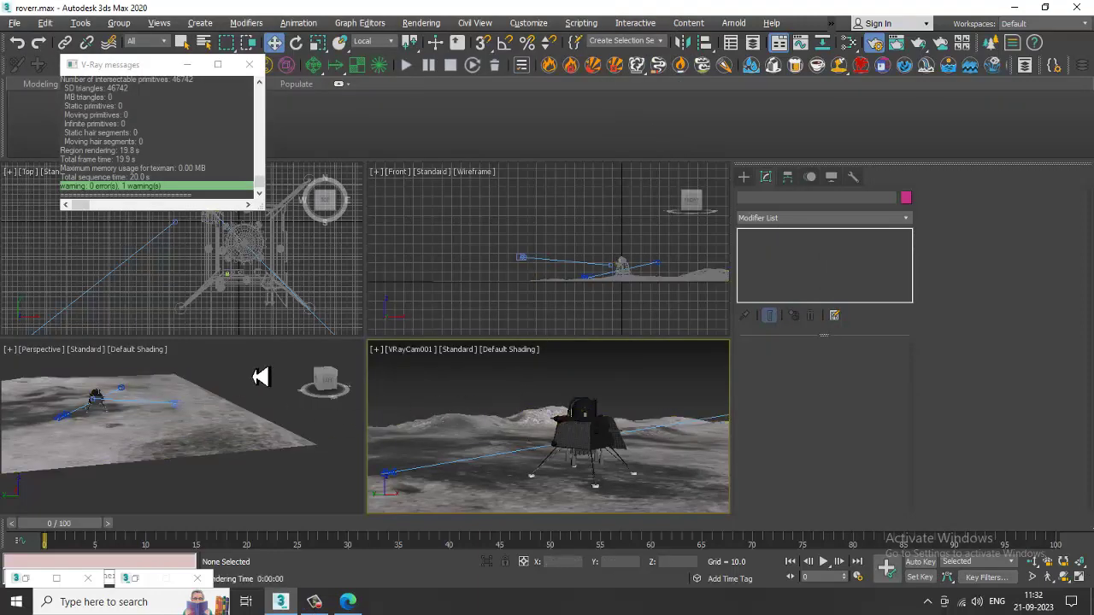
Create a V-Ray plane light about 785 by 487 units in the front view, in front of the lander
{"action": "key", "text": "alt+w"}
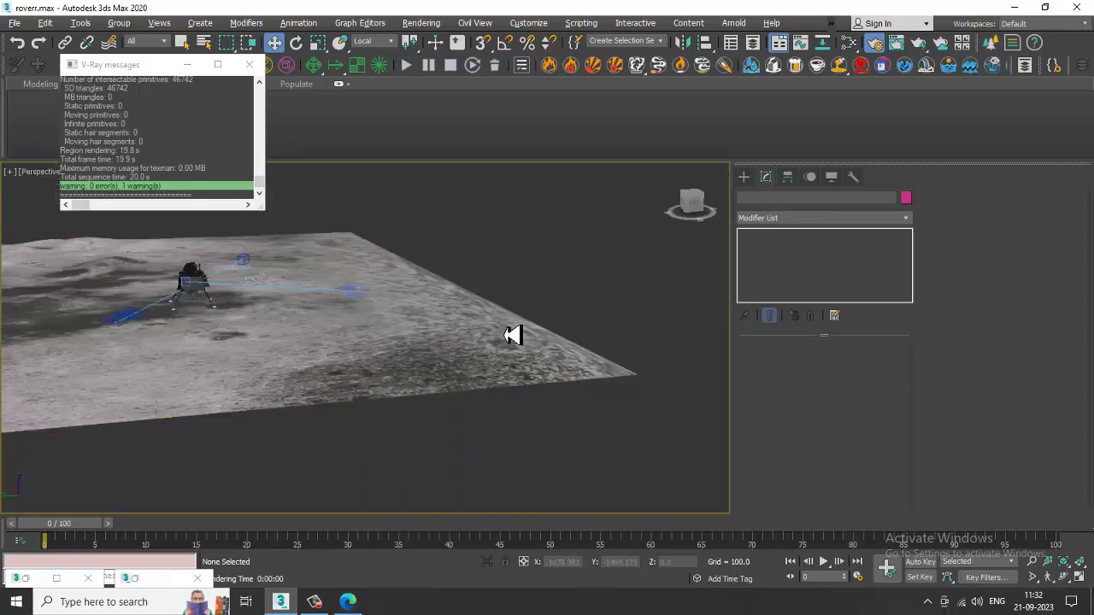
{"action": "middle_click_drag", "start_coordinate": [512, 334], "coordinate": [442, 442], "text": "alt"}
{"action": "left_click", "coordinate": [744, 177]}
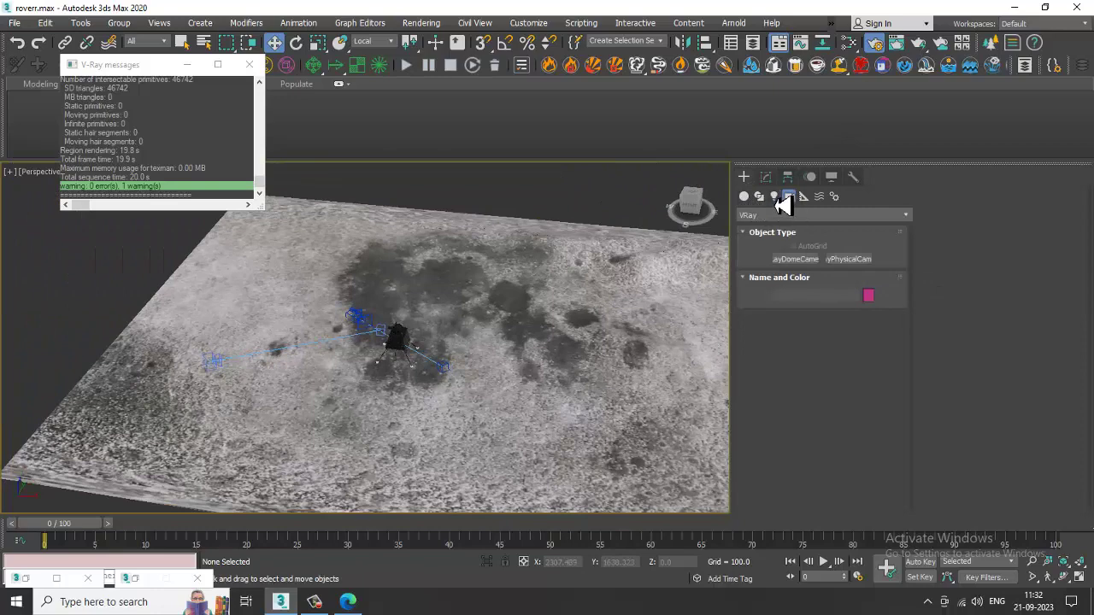
{"action": "left_click", "coordinate": [773, 195]}
{"action": "left_click", "coordinate": [803, 216]}
{"action": "left_click", "coordinate": [799, 247]}
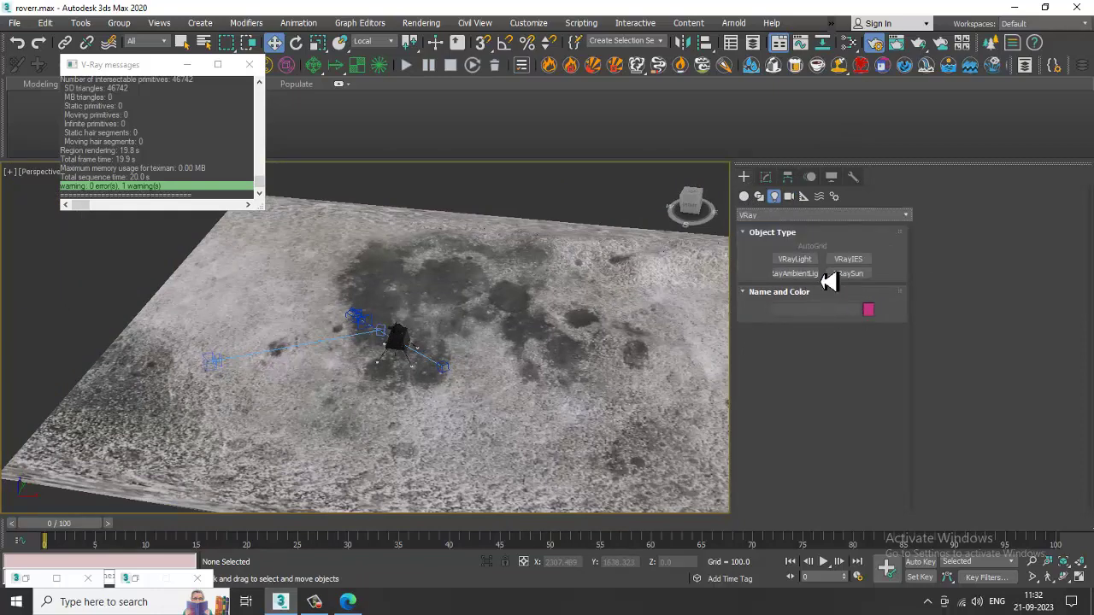
{"action": "left_click", "coordinate": [795, 259]}
{"action": "middle_click_drag", "start_coordinate": [415, 383], "coordinate": [393, 394], "text": "alt"}
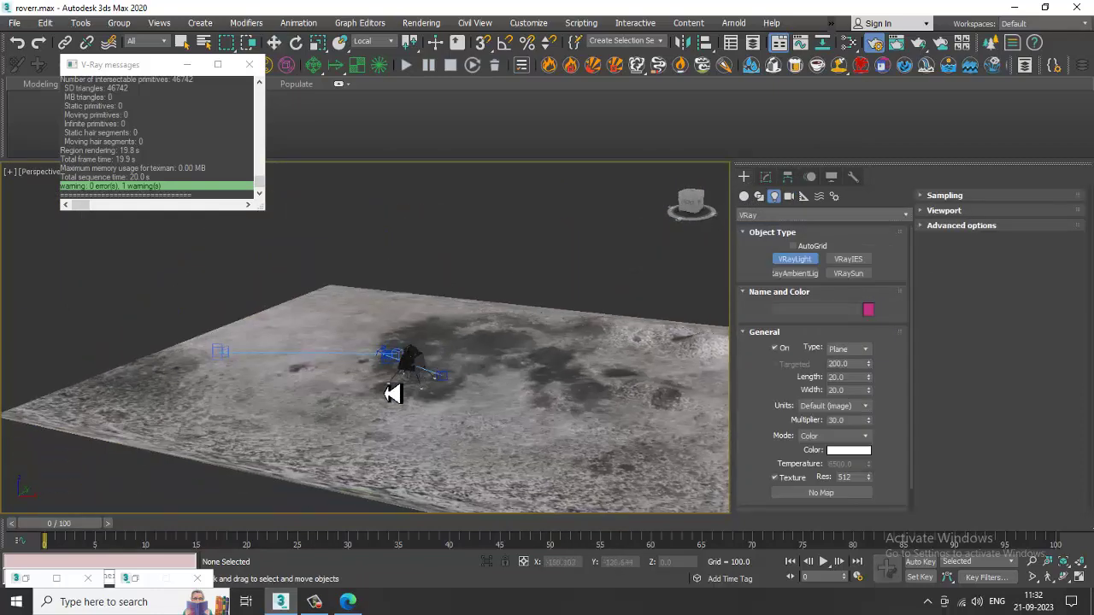
{"action": "key", "text": "alt+w"}
{"action": "key", "text": "alt+w"}
{"action": "scroll", "coordinate": [510, 313], "scroll_direction": "up", "scroll_amount": 2}
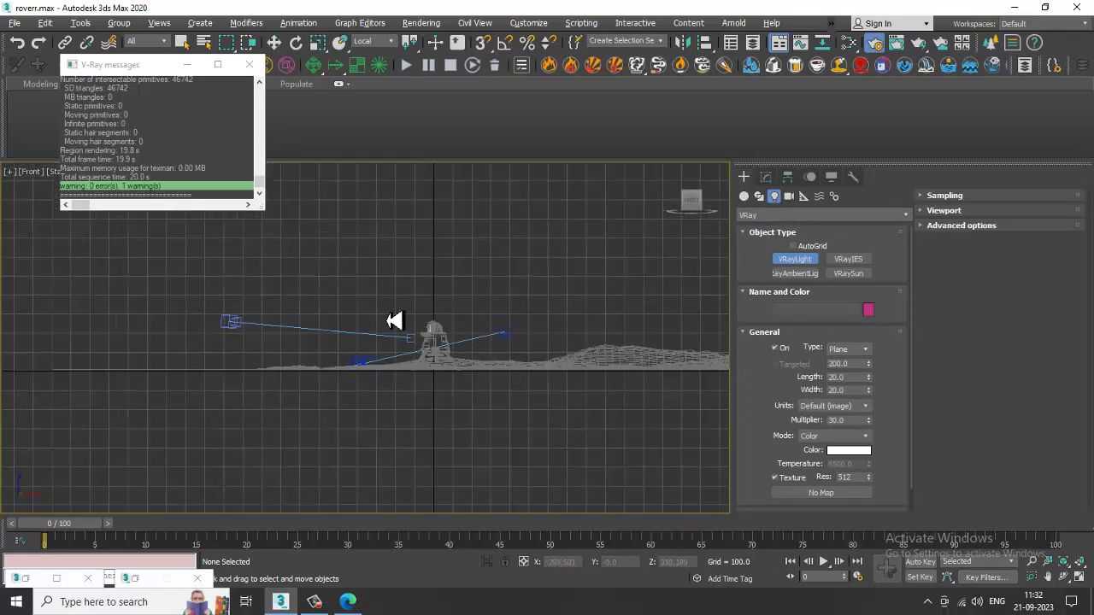
{"action": "left_click_drag", "start_coordinate": [380, 292], "coordinate": [527, 384]}
{"action": "right_click", "coordinate": [527, 384]}
Move the new plane light away from the lander in the perspective view and rotate it about the vertical axis
{"action": "key", "text": "alt+w"}
{"action": "right_click", "coordinate": [263, 435]}
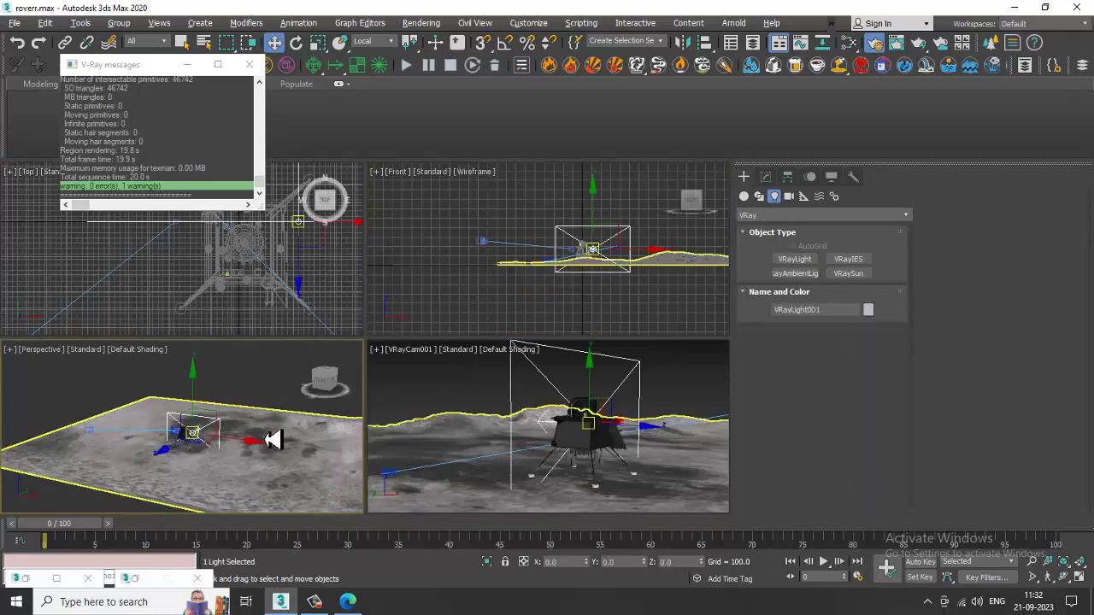
{"action": "key", "text": "alt+w"}
{"action": "middle_click_drag", "start_coordinate": [266, 432], "coordinate": [403, 414], "text": "alt"}
{"action": "left_click_drag", "start_coordinate": [464, 376], "coordinate": [601, 428]}
{"action": "key", "text": "e"}
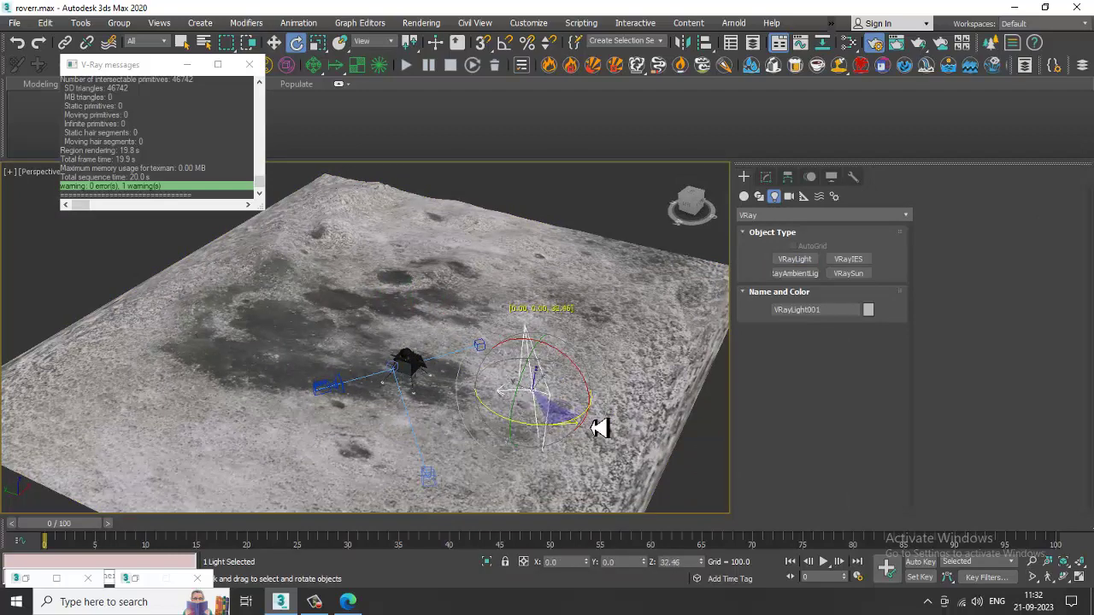
Raise the plane light above the terrain and shift it farther away from the lander
{"action": "key", "text": "w"}
{"action": "middle_click_drag", "start_coordinate": [556, 376], "coordinate": [553, 343], "text": "alt"}
{"action": "left_click_drag", "start_coordinate": [537, 360], "coordinate": [533, 305]}
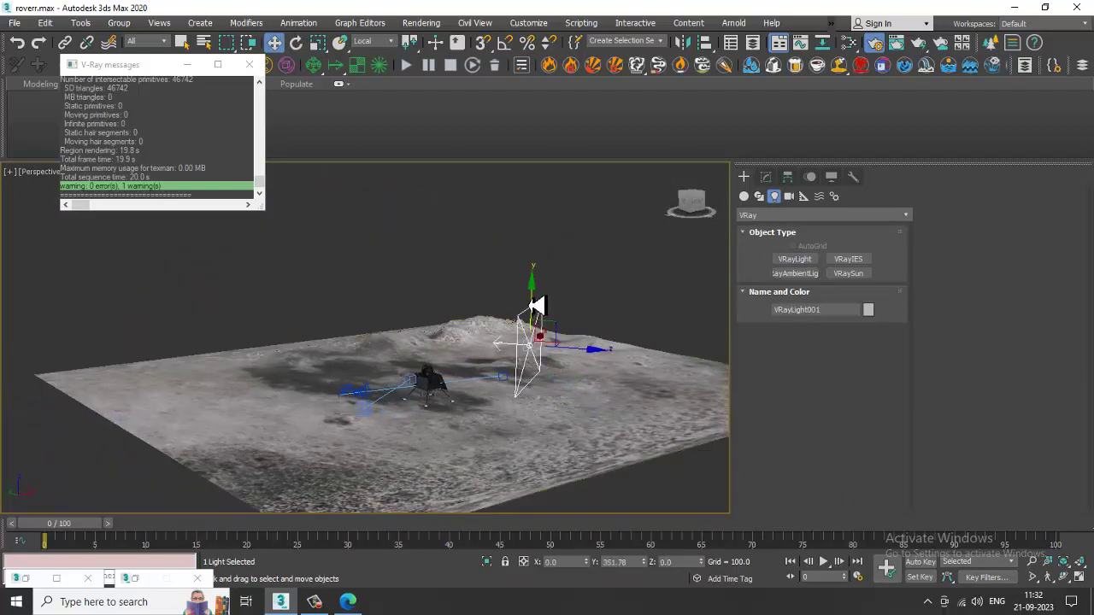
{"action": "middle_click_drag", "start_coordinate": [533, 305], "coordinate": [523, 369], "text": "alt"}
{"action": "left_click_drag", "start_coordinate": [585, 364], "coordinate": [662, 361]}
{"action": "middle_click_drag", "start_coordinate": [662, 361], "coordinate": [752, 328], "text": "alt"}
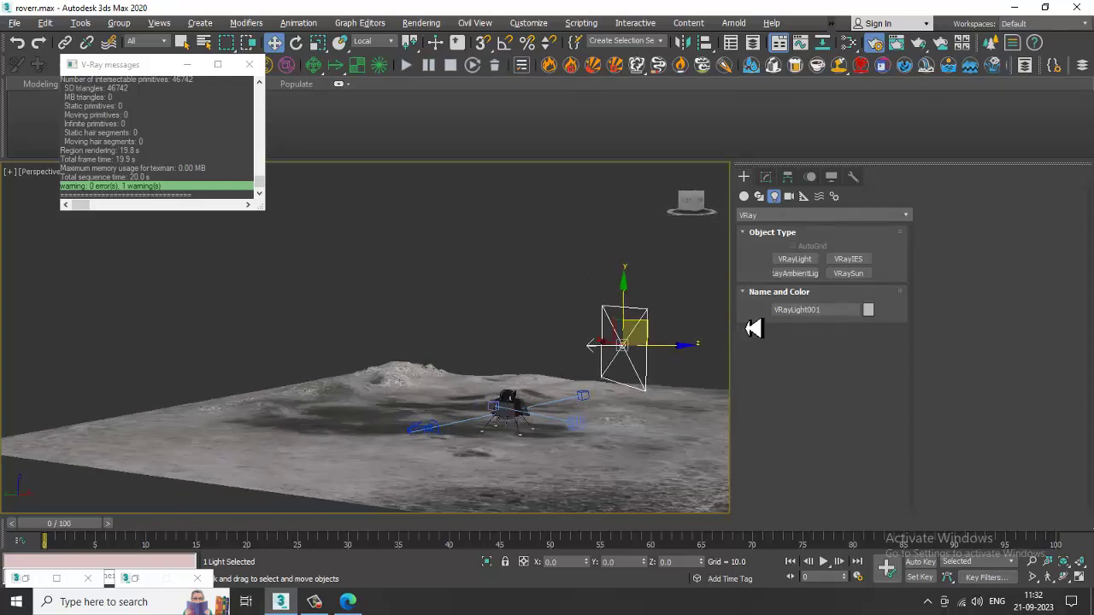
{"action": "left_click_drag", "start_coordinate": [623, 305], "coordinate": [643, 333]}
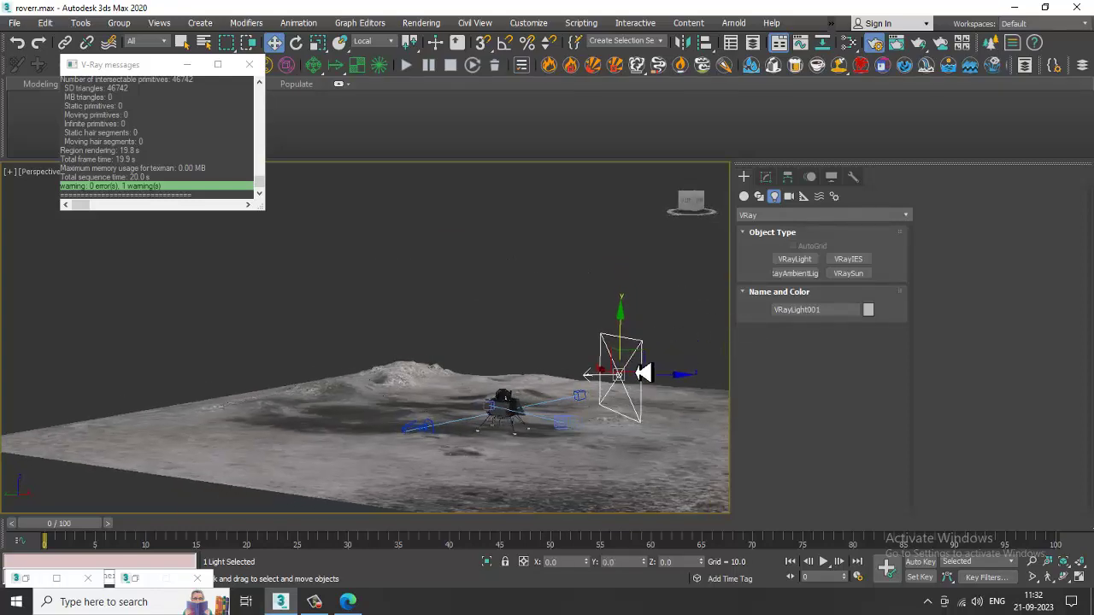
Start the interactive V-Ray render in the VRayCam001 viewport to preview the new light
{"action": "key", "text": "alt+w"}
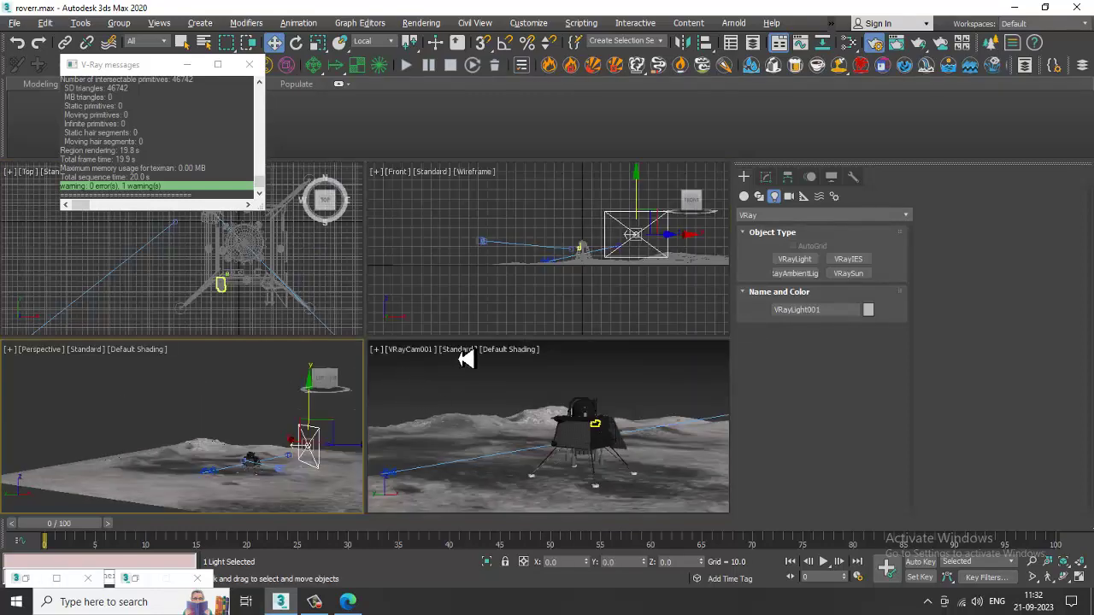
{"action": "left_click", "coordinate": [466, 357]}
{"action": "left_click", "coordinate": [507, 381]}
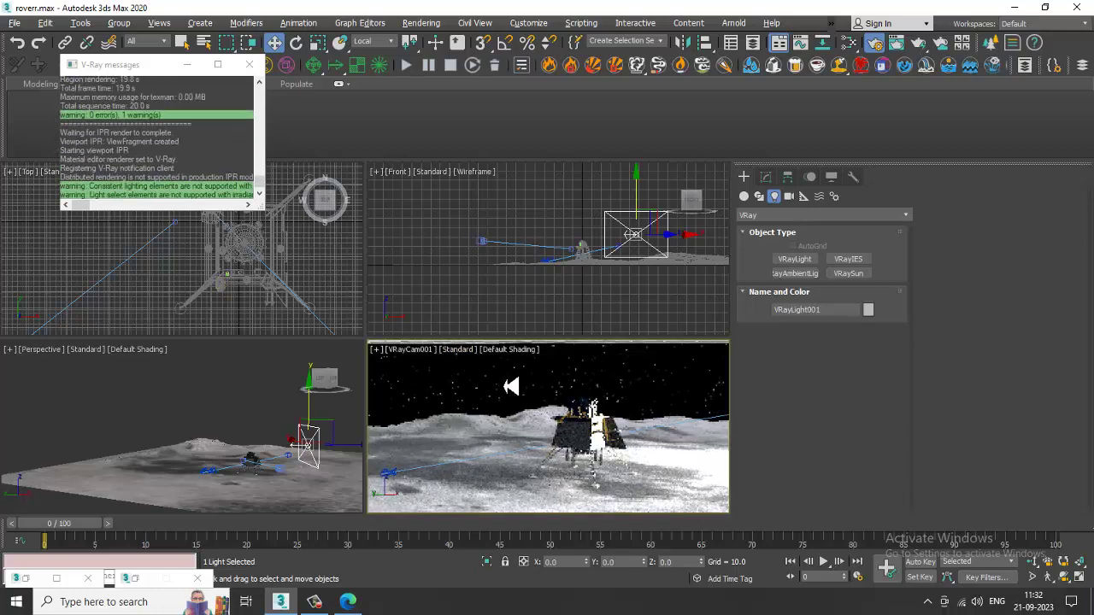
{"action": "middle_click_drag", "start_coordinate": [256, 435], "coordinate": [209, 417]}
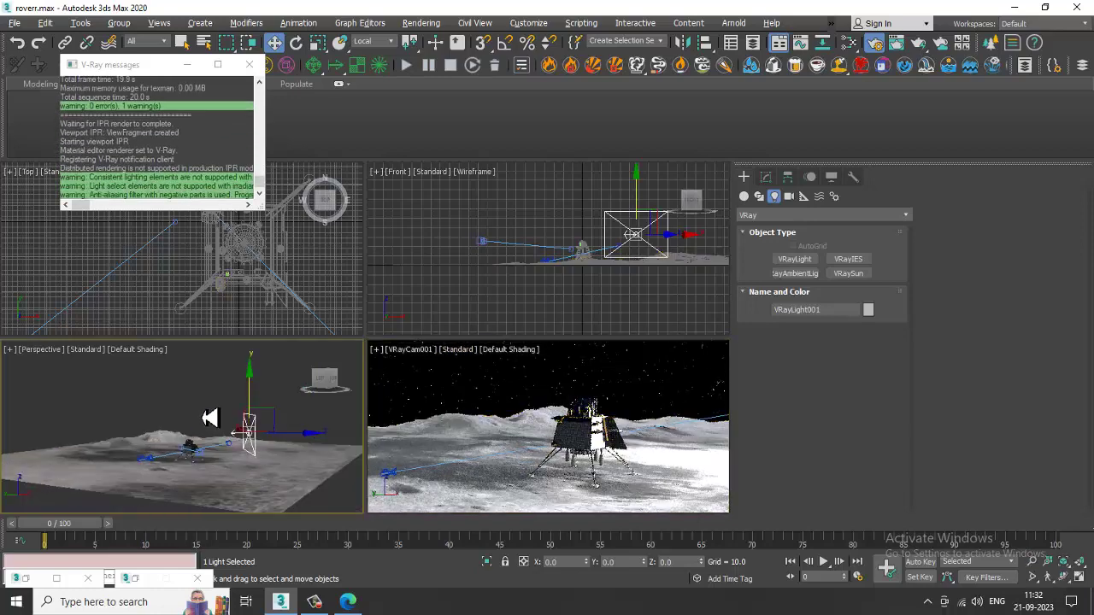
{"action": "key", "text": "alt+w"}
{"action": "key", "text": "alt+w"}
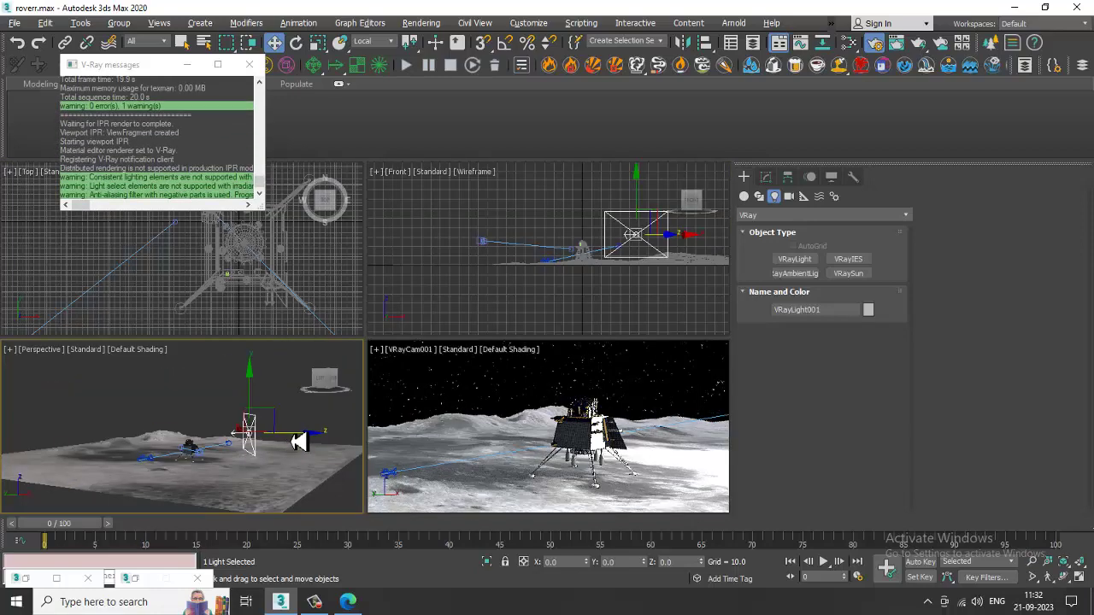
Lift the plane light high above the lander and tilt it downward toward the ground
{"action": "left_click_drag", "start_coordinate": [298, 441], "coordinate": [298, 347]}
{"action": "key", "text": "e"}
{"action": "middle_click_drag", "start_coordinate": [219, 412], "coordinate": [305, 400], "text": "alt"}
{"action": "left_click_drag", "start_coordinate": [261, 384], "coordinate": [285, 448]}
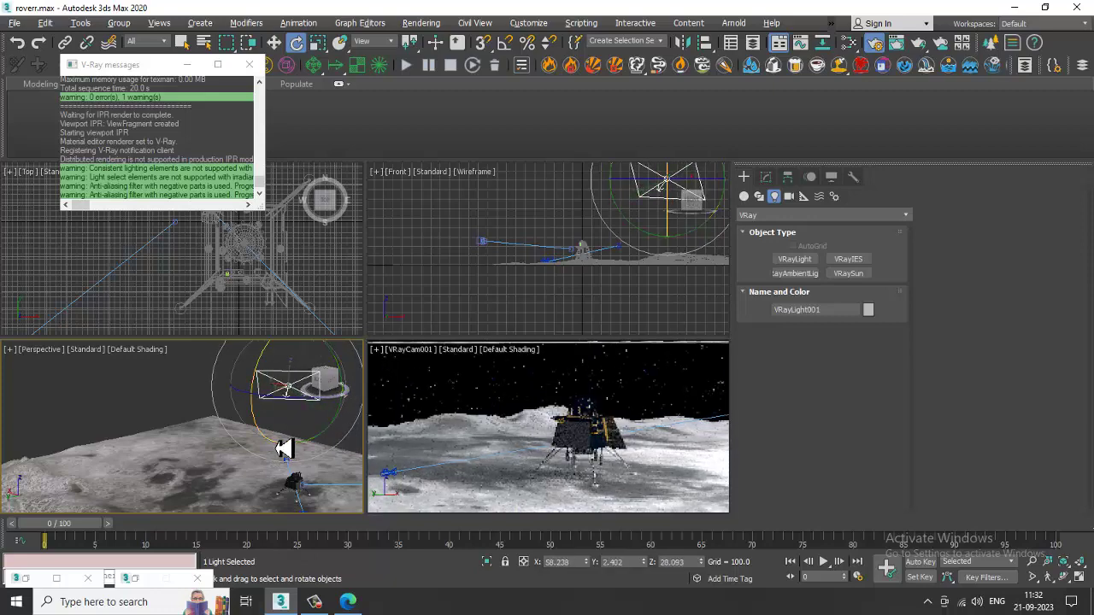
{"action": "middle_click_drag", "start_coordinate": [285, 448], "coordinate": [342, 432], "text": "alt"}
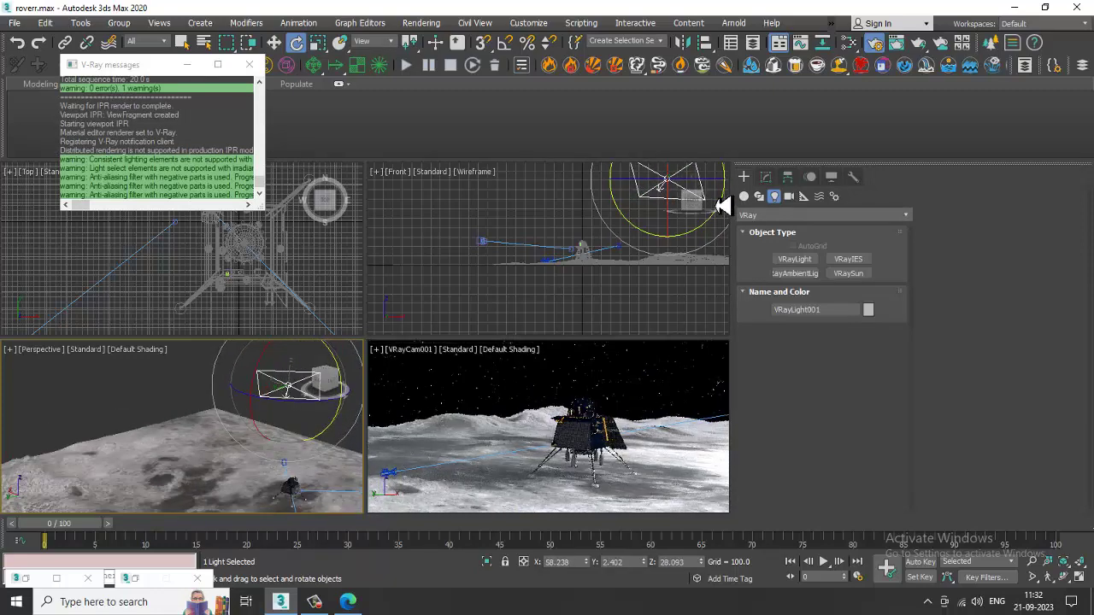
Make the plane light targeted and switch the perspective view to wireframe
{"action": "left_click", "coordinate": [767, 179]}
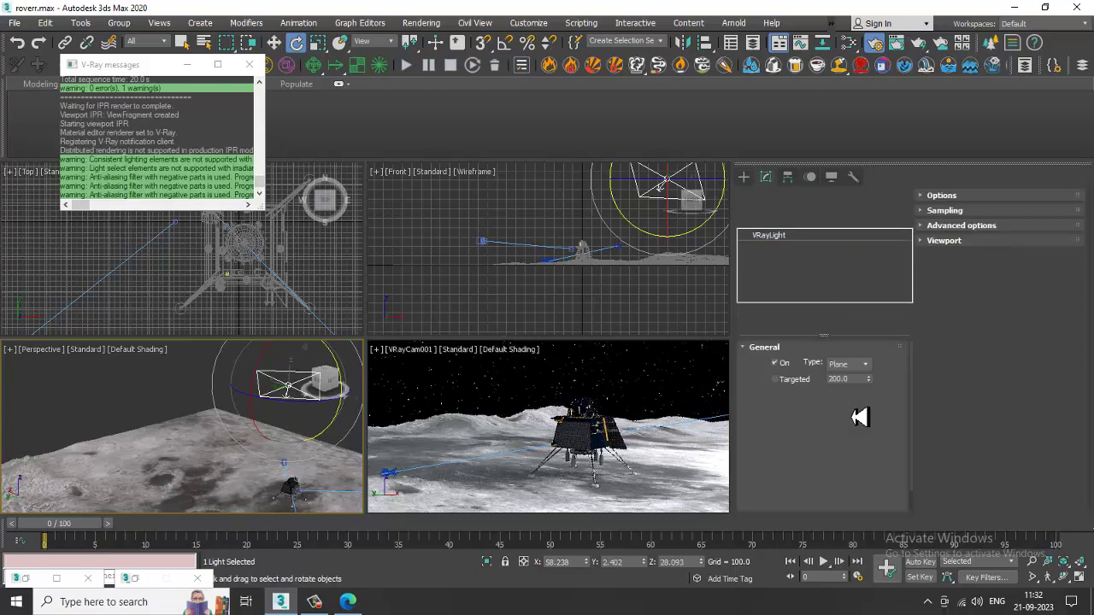
{"action": "left_click", "coordinate": [775, 379]}
{"action": "middle_click_drag", "start_coordinate": [210, 410], "coordinate": [242, 397], "text": "alt"}
{"action": "key", "text": "F3"}
{"action": "left_click", "coordinate": [274, 484]}
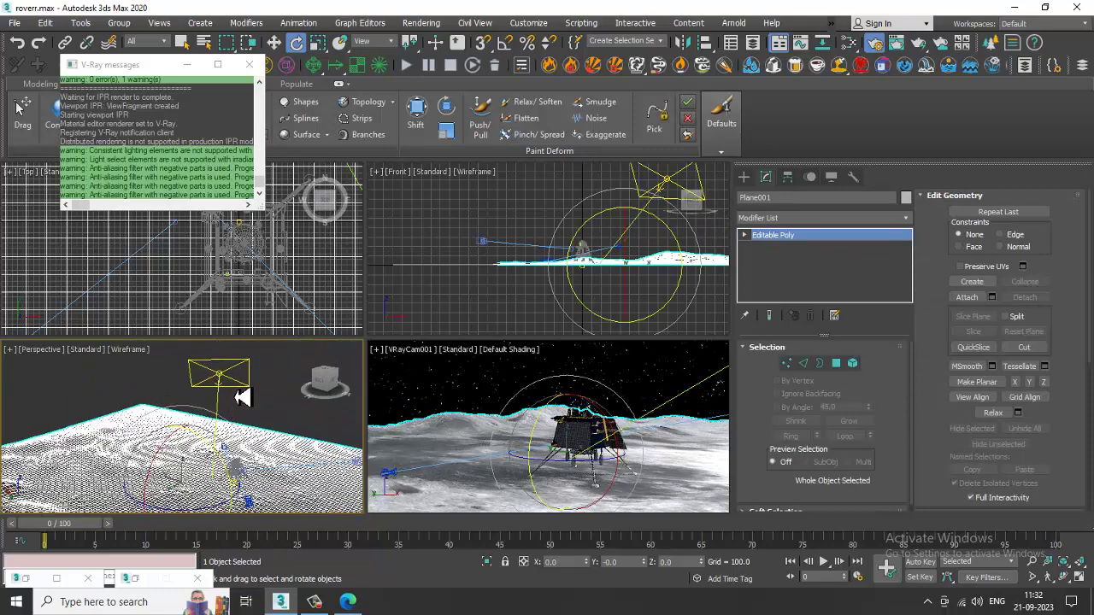
Select the plane light again and move it sideways along its X axis, away from the lander
{"action": "left_click", "coordinate": [220, 381]}
{"action": "key", "text": "w"}
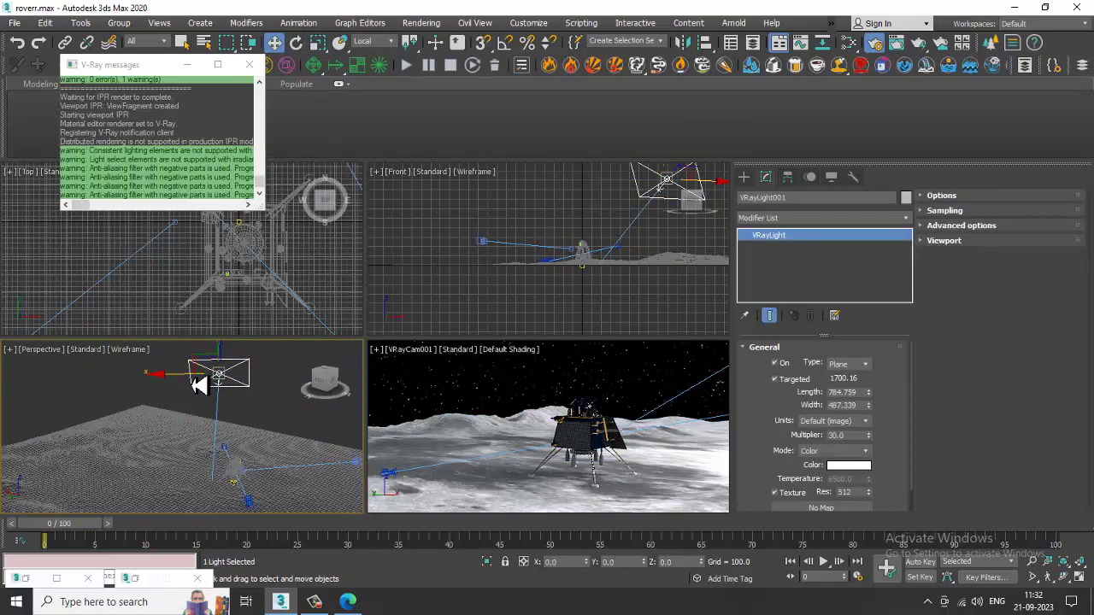
{"action": "left_click_drag", "start_coordinate": [197, 386], "coordinate": [169, 386]}
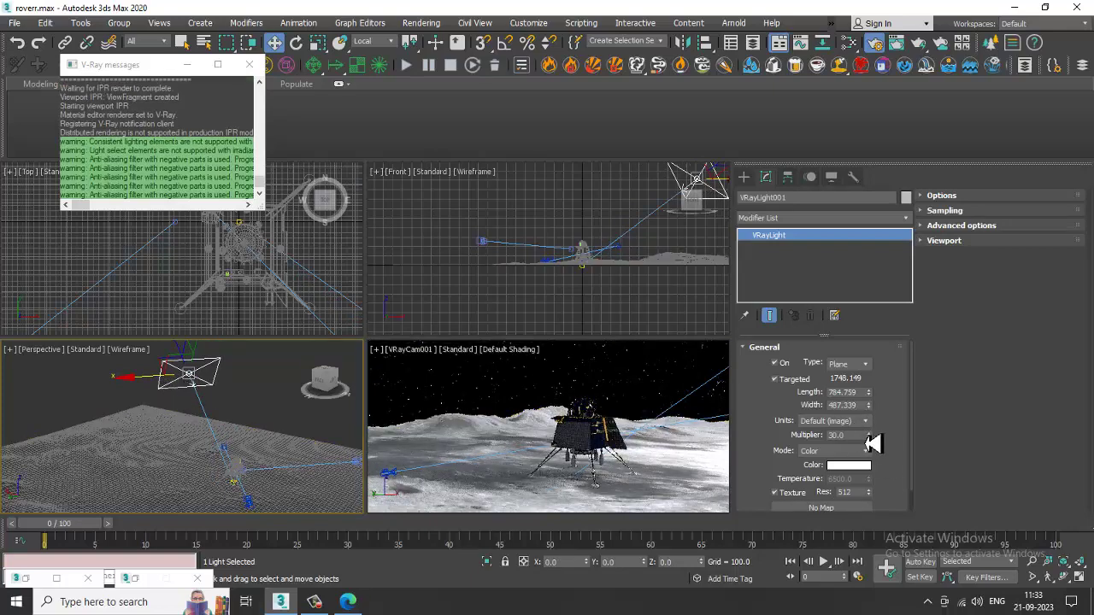
Color the plane light by temperature at 4615 and try multipliers of 2 and 3
{"action": "left_click", "coordinate": [858, 452]}
{"action": "left_click", "coordinate": [849, 475]}
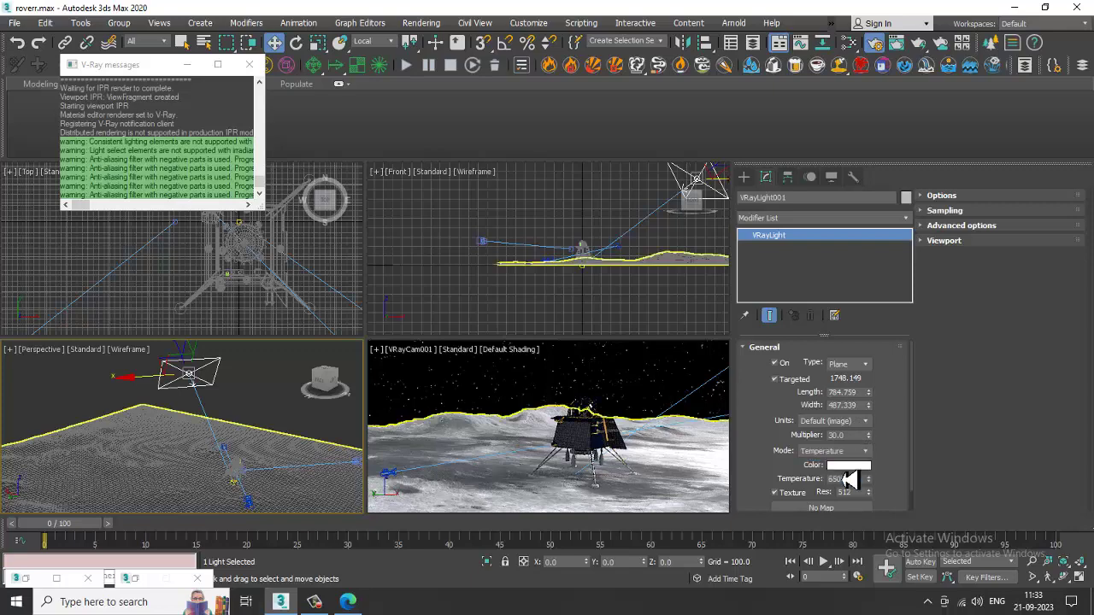
{"action": "left_click_drag", "start_coordinate": [877, 503], "coordinate": [875, 507]}
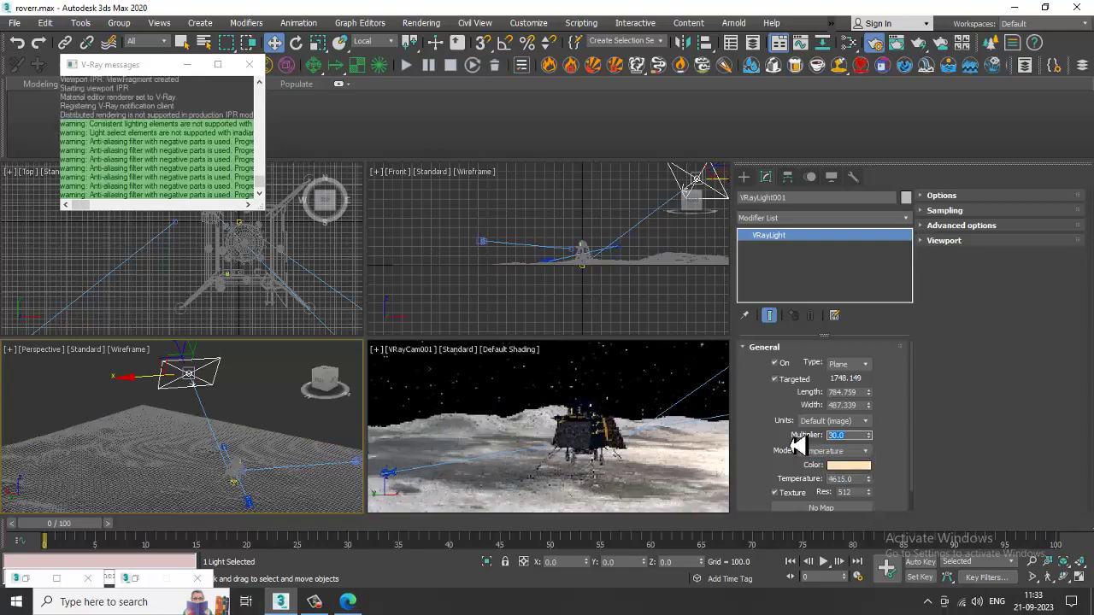
{"action": "type", "text": "2"}
{"action": "key", "text": "Return"}
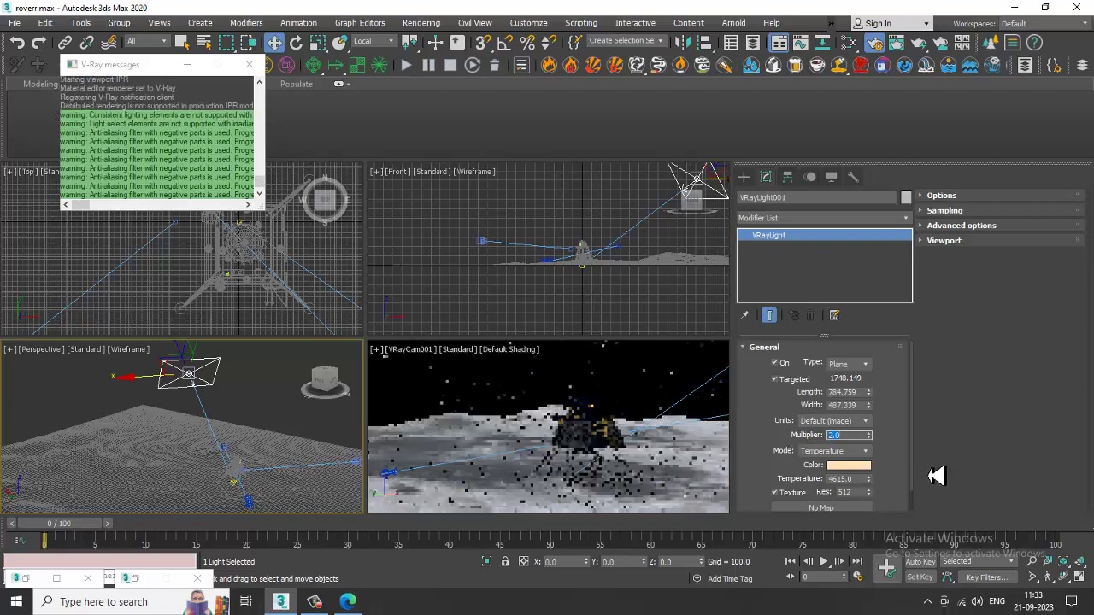
{"action": "type", "text": "3"}
{"action": "key", "text": "Return"}
Make the plane light double-sided and invisible, and turn on No decay
{"action": "scroll", "coordinate": [779, 377], "scroll_direction": "down", "scroll_amount": 1}
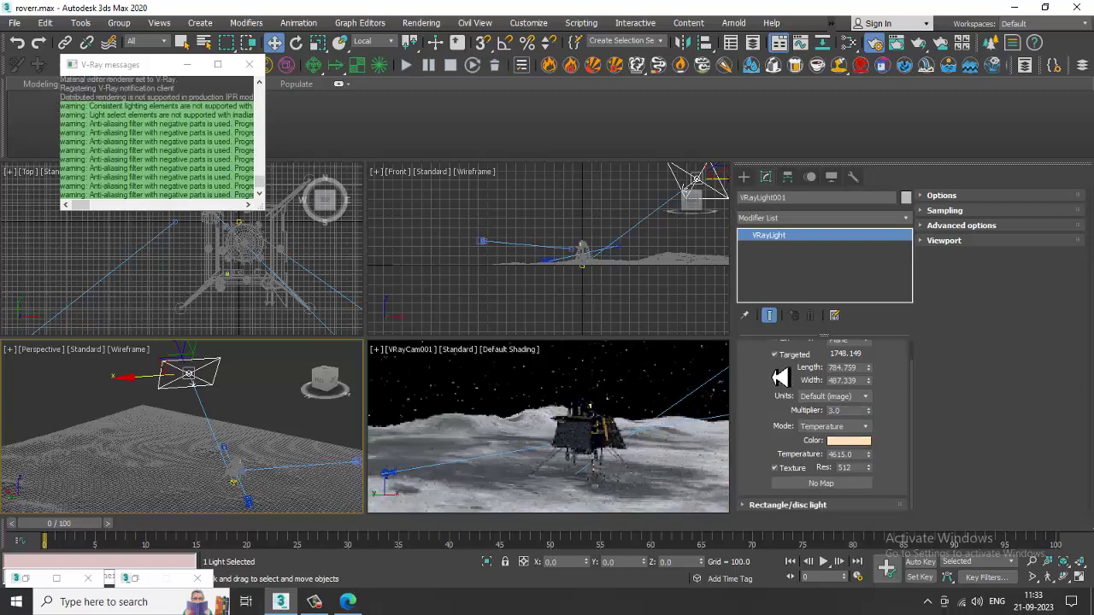
{"action": "left_click", "coordinate": [940, 197]}
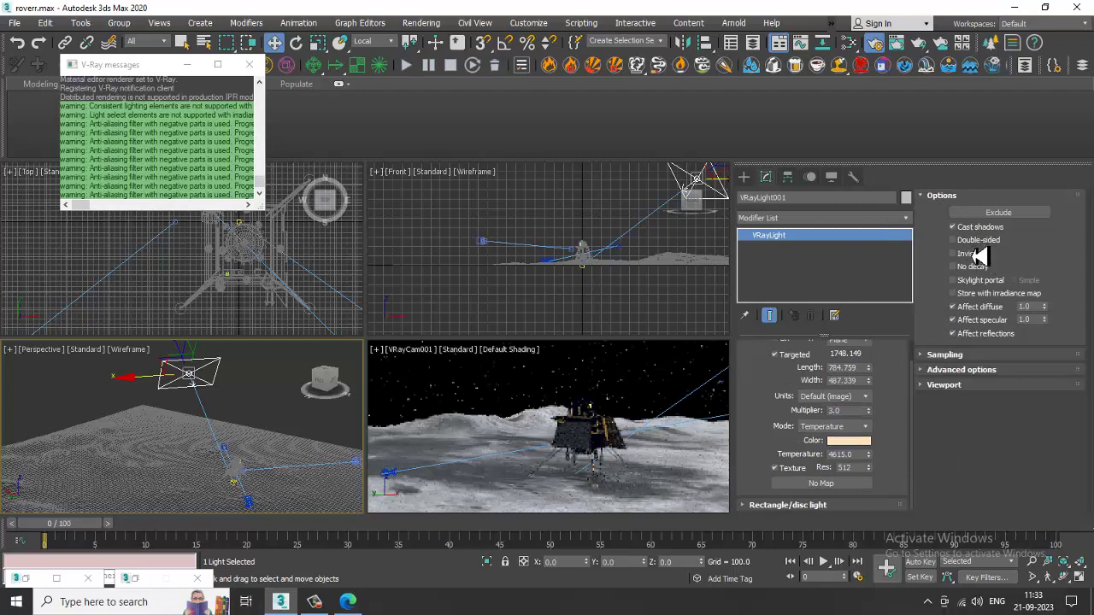
{"action": "left_click", "coordinate": [974, 241]}
{"action": "left_click", "coordinate": [980, 266]}
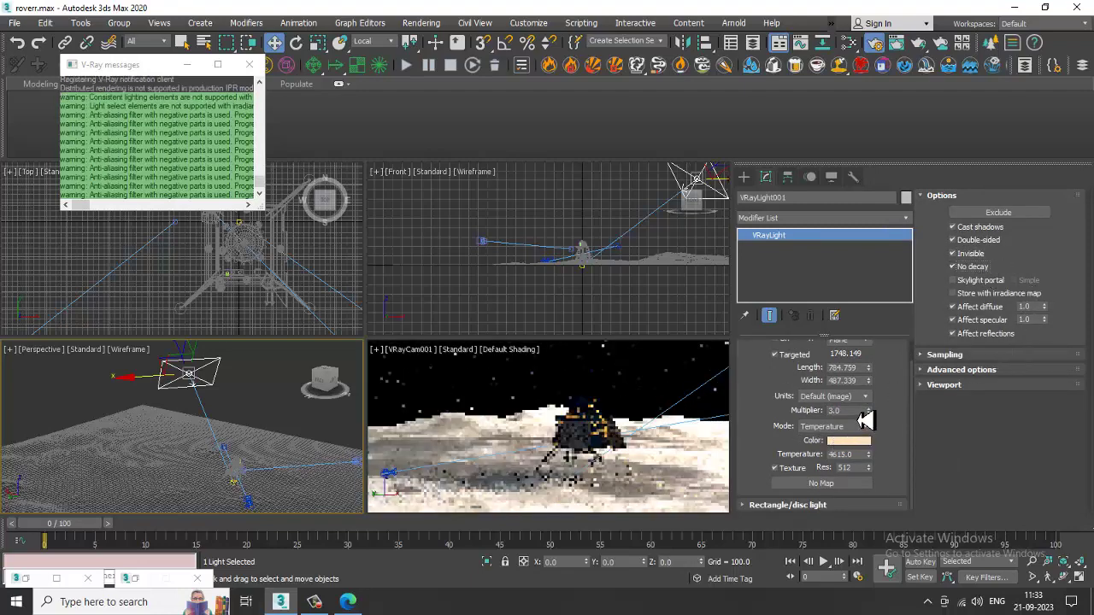
Set the plane light's multiplier to 0.2 and move the light back along its X axis toward the lander
{"action": "left_click_drag", "start_coordinate": [858, 412], "coordinate": [781, 413]}
{"action": "type", "text": "0.2"}
{"action": "key", "text": "Return"}
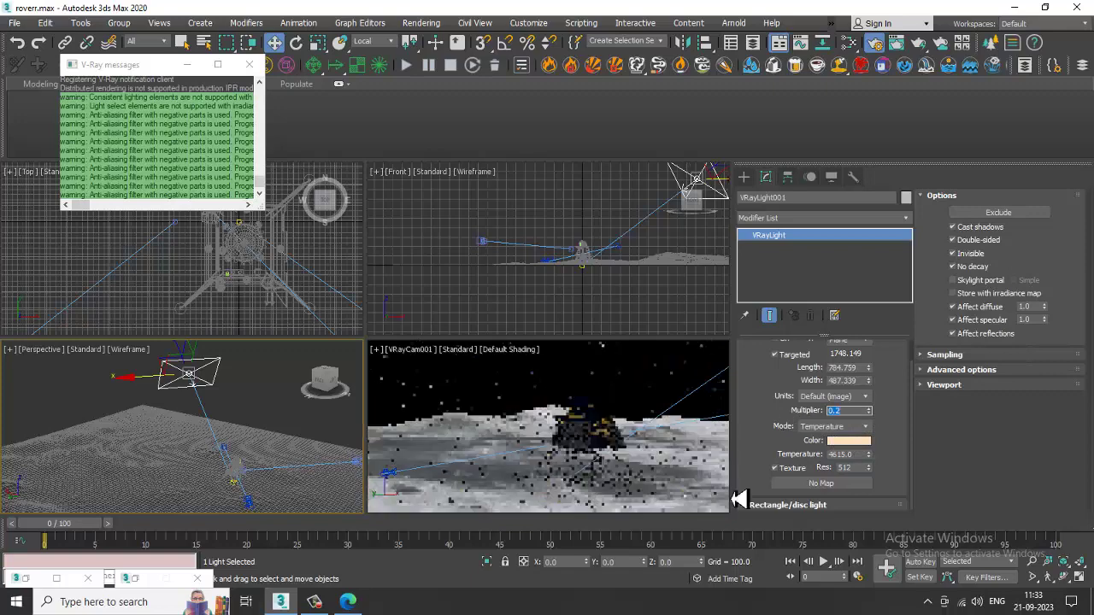
{"action": "middle_click_drag", "start_coordinate": [169, 393], "coordinate": [172, 408]}
{"action": "left_click_drag", "start_coordinate": [141, 401], "coordinate": [201, 398]}
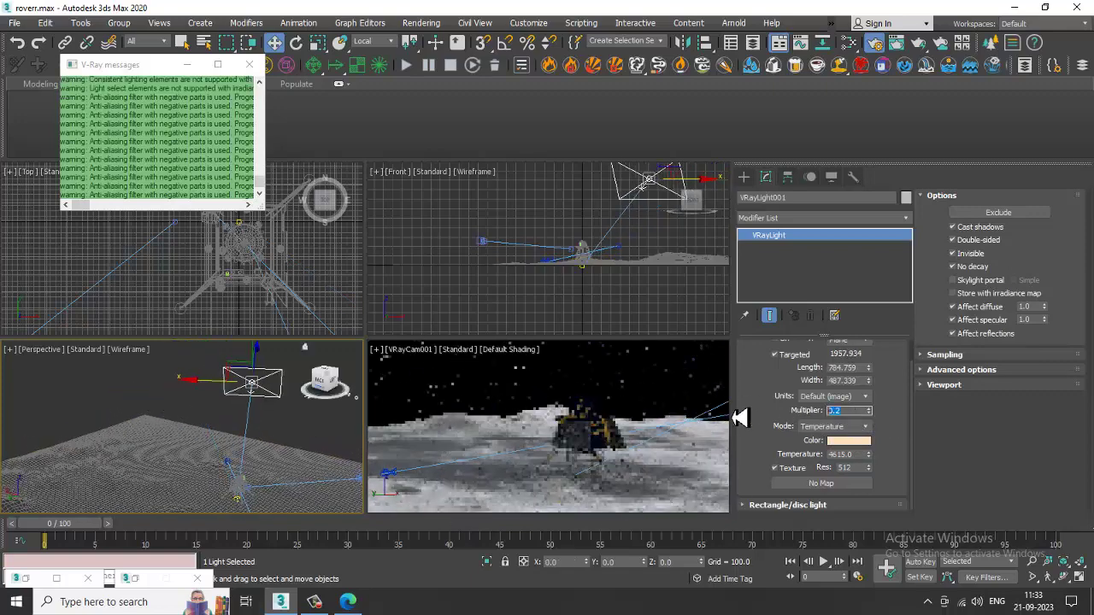
Set the plane light's multiplier to 1.0 and raise its color temperature to about 5815
{"action": "key", "text": "Return"}
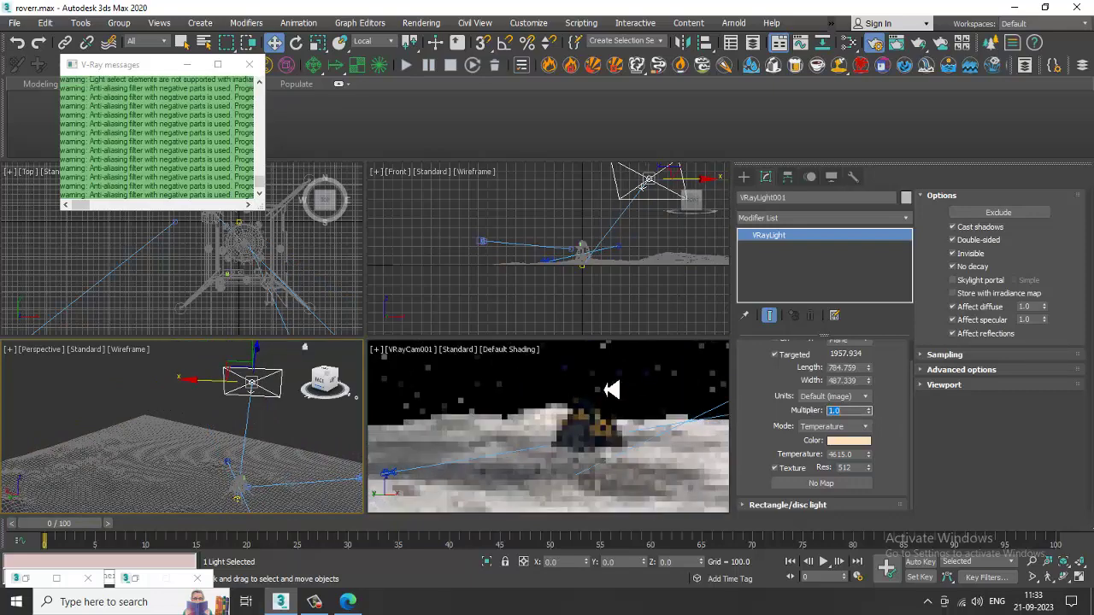
{"action": "left_click_drag", "start_coordinate": [869, 458], "coordinate": [872, 448]}
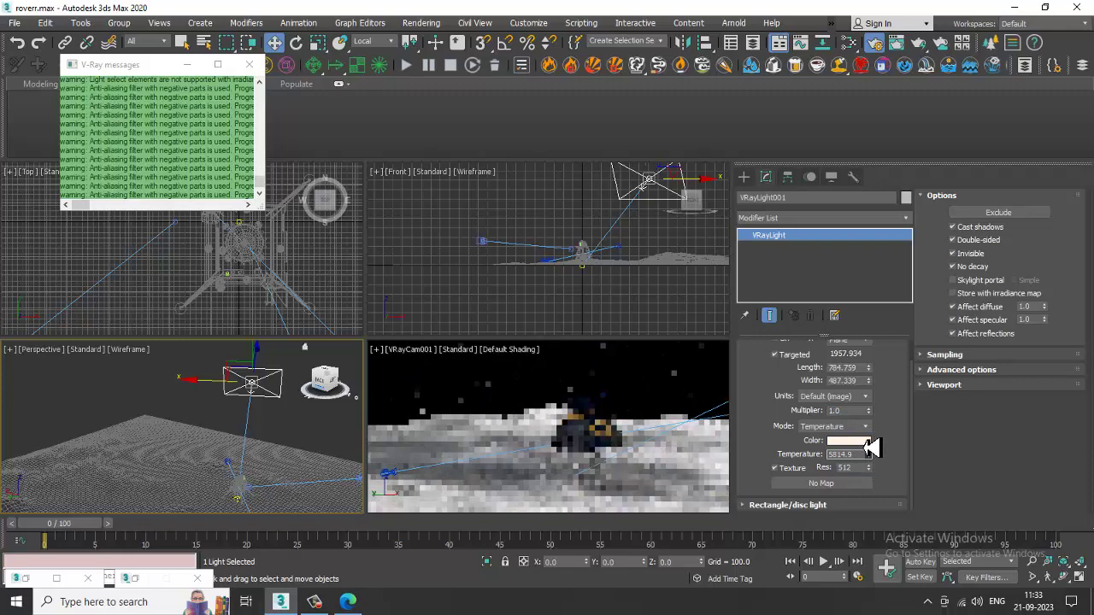
Maximize the VRayCam001 view, render it with V-Ray, and close the frame buffer
{"action": "left_click", "coordinate": [488, 390]}
{"action": "key", "text": "alt+w"}
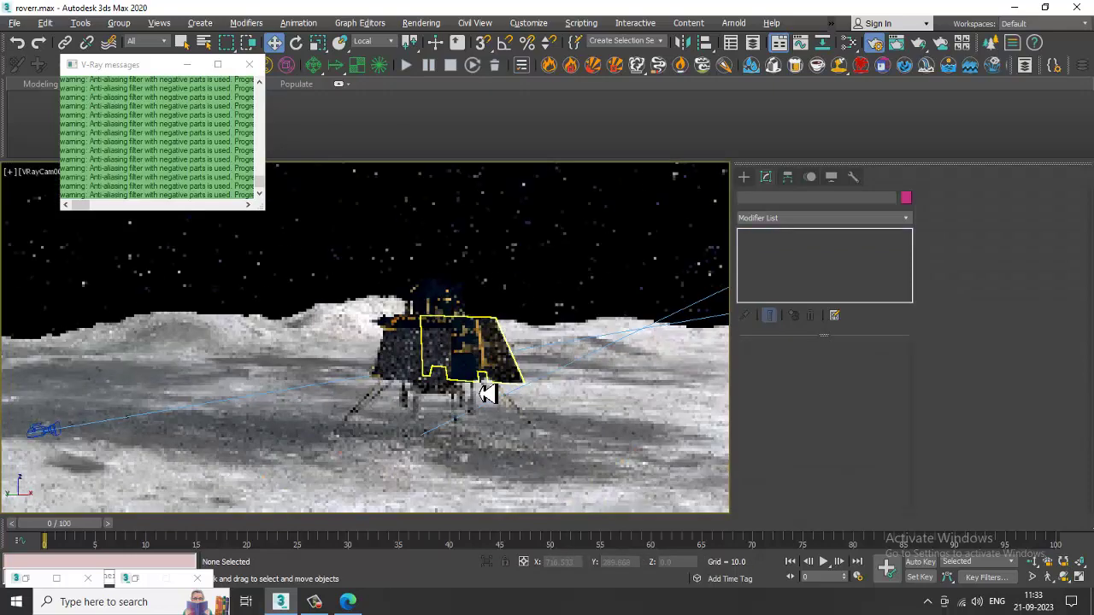
{"action": "key", "text": "shift+q"}
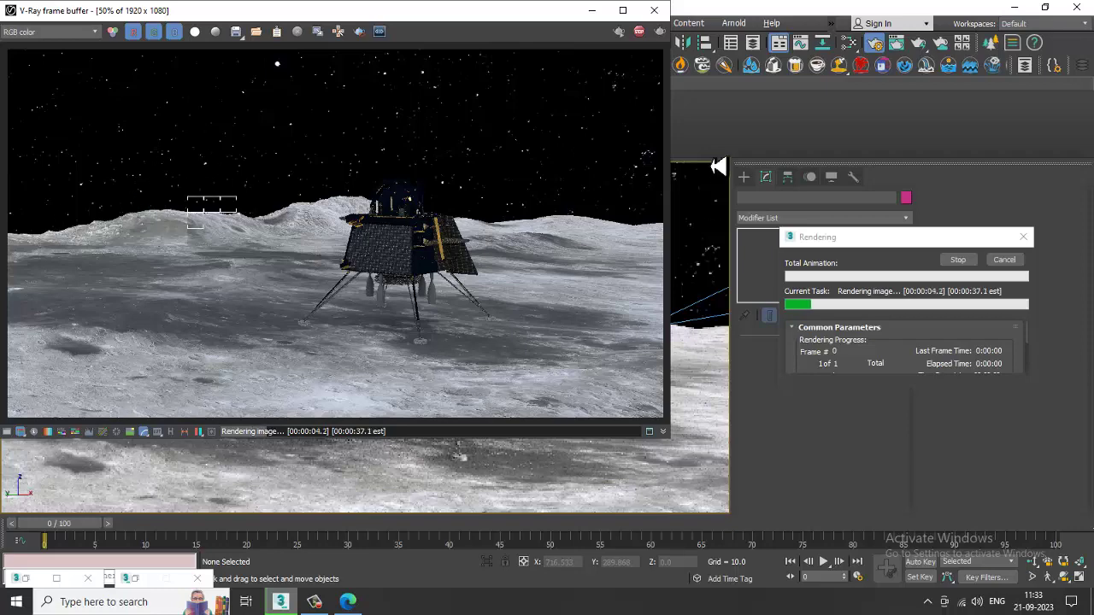
{"action": "left_click", "coordinate": [653, 10]}
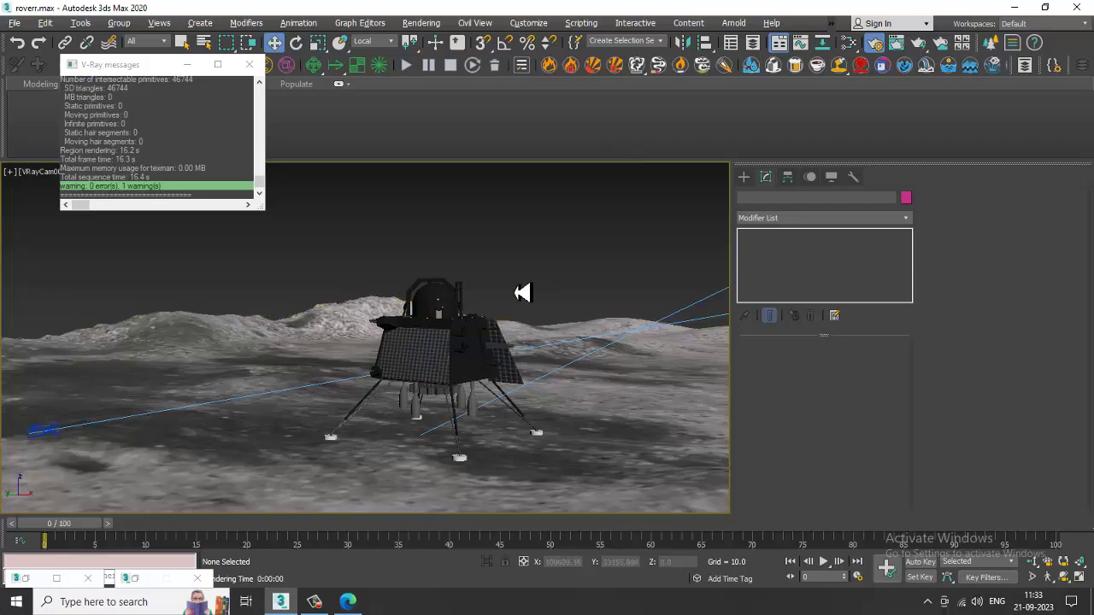
Select the terrain plane and connect the VRayBump2Normal map to the Bump map input of the moon material
{"action": "key", "text": "p"}
{"action": "scroll", "coordinate": [522, 301], "scroll_direction": "down", "scroll_amount": 3}
{"action": "middle_click_drag", "start_coordinate": [523, 300], "coordinate": [533, 371], "text": "alt"}
{"action": "scroll", "coordinate": [513, 363], "scroll_direction": "up", "scroll_amount": 6}
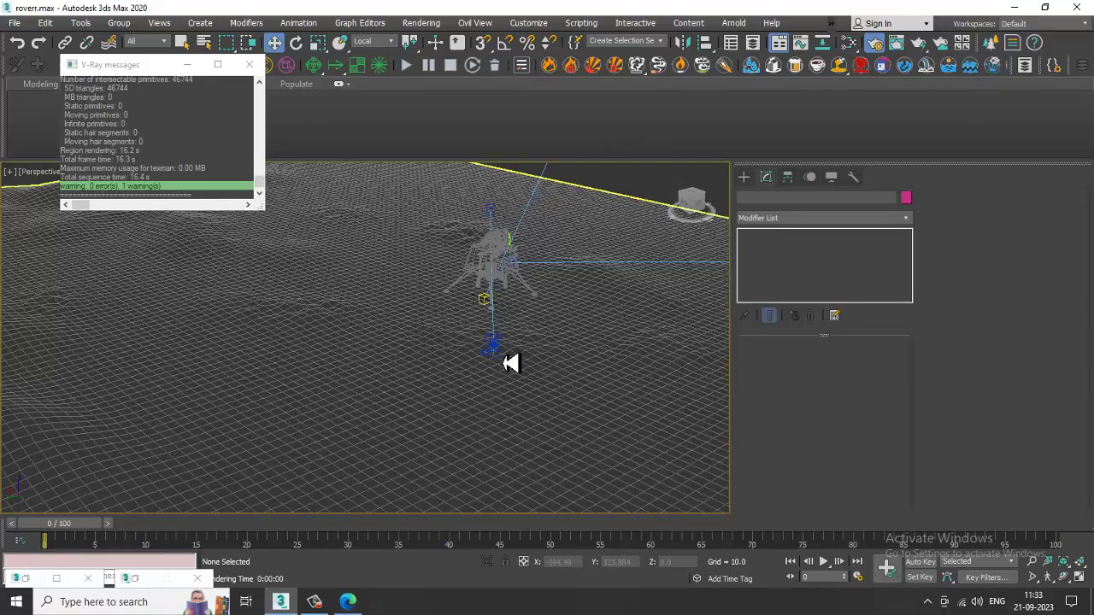
{"action": "mouse_move", "coordinate": [532, 296]}
{"action": "middle_mouse_down", "text": "alt"}
{"action": "mouse_move", "coordinate": [518, 276]}
{"action": "mouse_move", "coordinate": [553, 306]}
{"action": "middle_mouse_up", "text": "alt"}
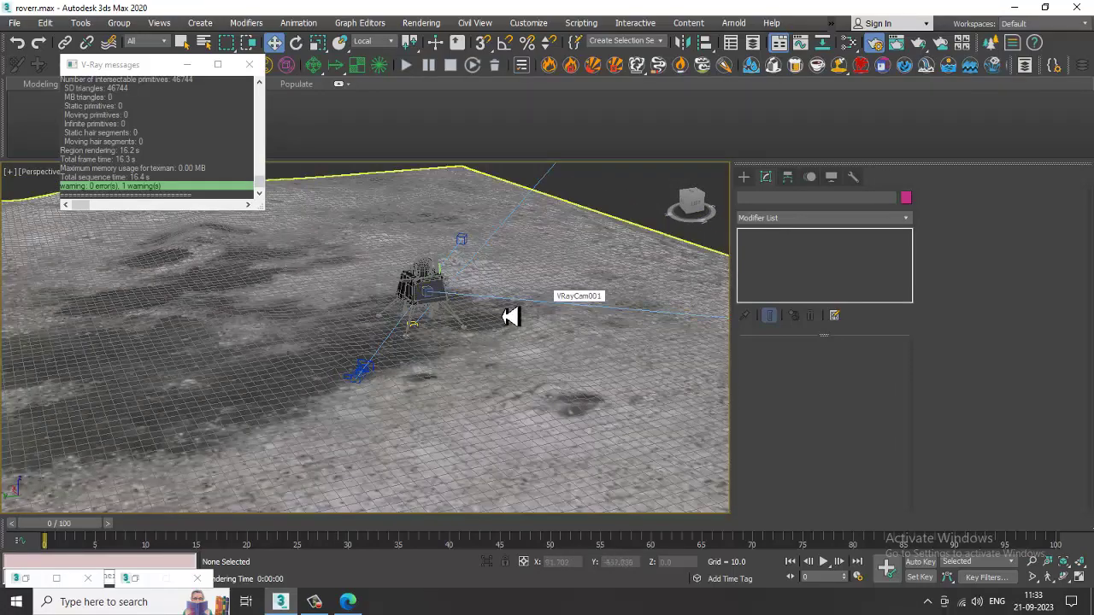
{"action": "scroll", "coordinate": [450, 302], "scroll_direction": "up", "scroll_amount": 6}
{"action": "mouse_move", "coordinate": [449, 301]}
{"action": "middle_mouse_down", "text": "alt"}
{"action": "mouse_move", "coordinate": [547, 352]}
{"action": "mouse_move", "coordinate": [444, 351]}
{"action": "mouse_move", "coordinate": [860, 405]}
{"action": "mouse_move", "coordinate": [663, 393]}
{"action": "mouse_move", "coordinate": [500, 362]}
{"action": "mouse_move", "coordinate": [225, 351]}
{"action": "mouse_move", "coordinate": [436, 427]}
{"action": "middle_mouse_up", "text": "alt"}
{"action": "left_click", "coordinate": [439, 430]}
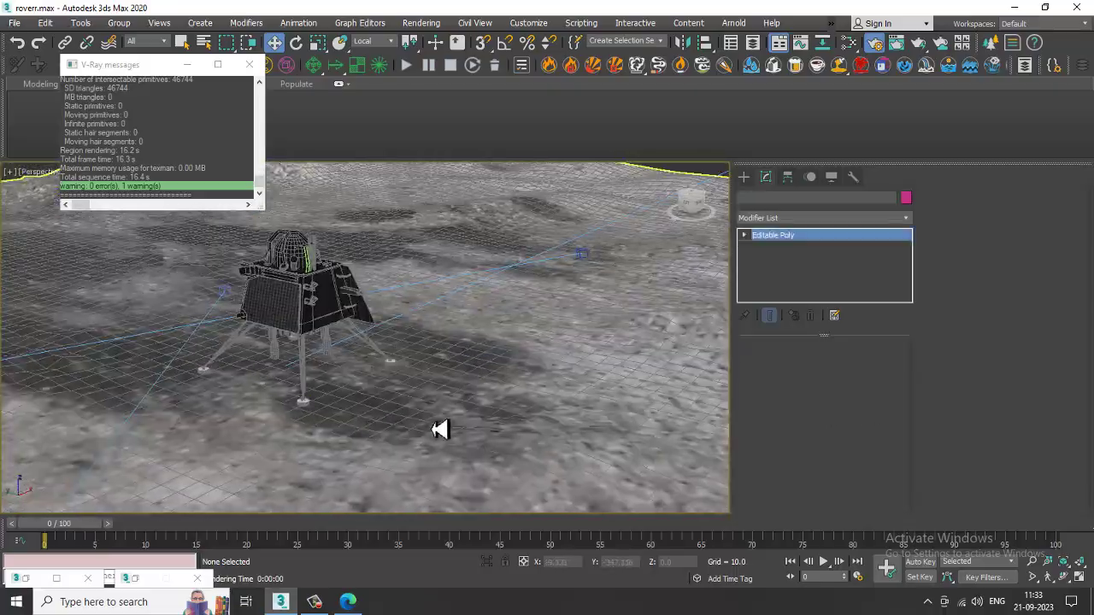
{"action": "middle_click_drag", "start_coordinate": [352, 319], "coordinate": [500, 343], "text": "alt"}
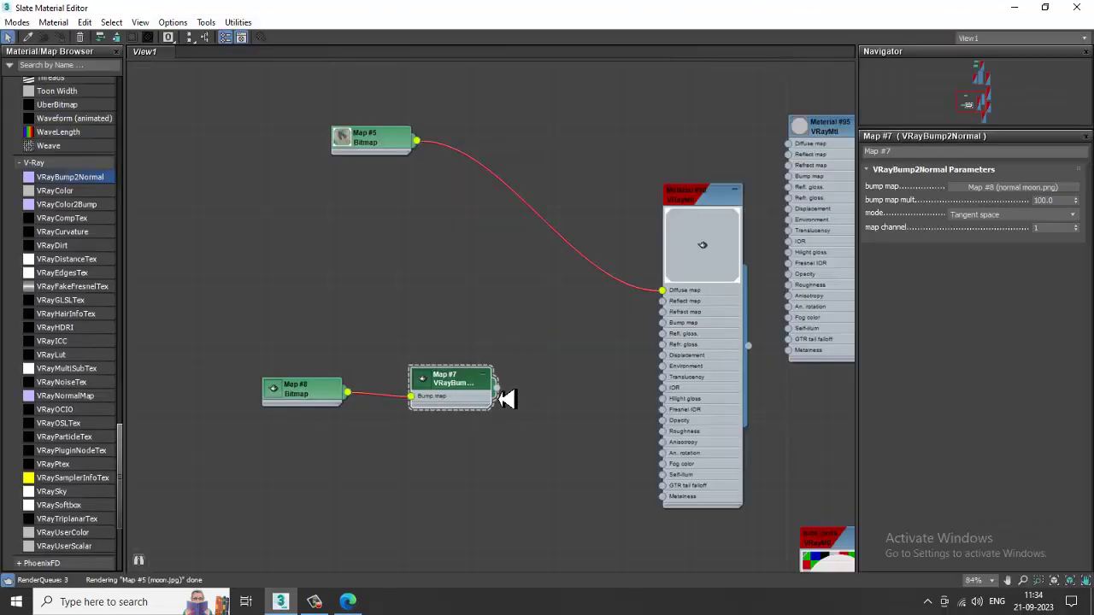
{"action": "left_click_drag", "start_coordinate": [496, 388], "coordinate": [671, 331]}
{"action": "left_click", "coordinate": [1014, 7]}
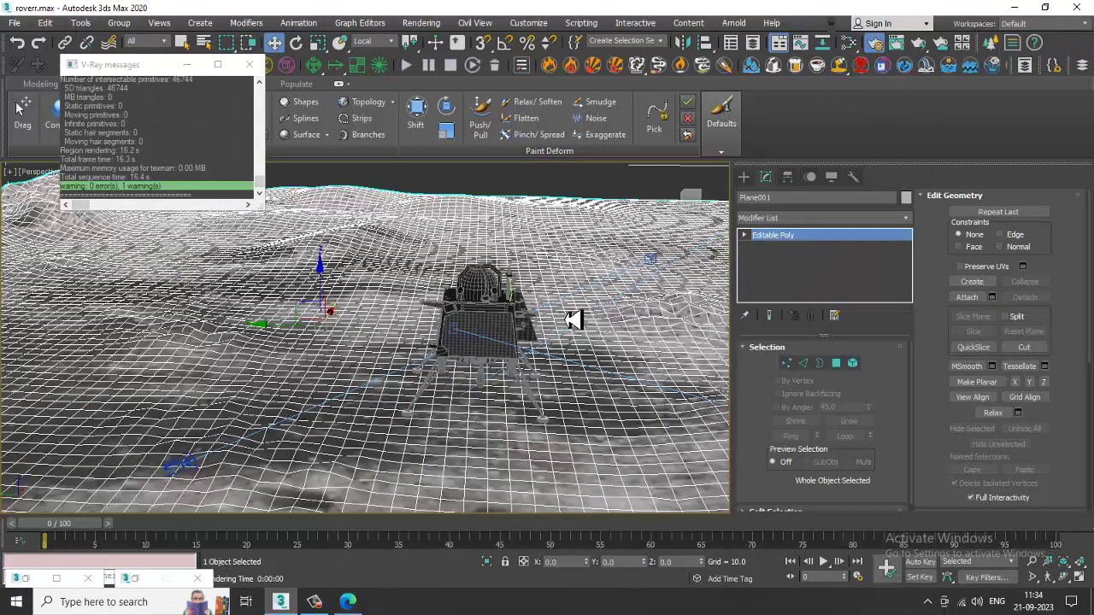
Return the viewport to the VRayCam001 camera and render the scene again
{"action": "left_click", "coordinate": [617, 289]}
{"action": "key", "text": "c"}
{"action": "double_click", "coordinate": [511, 214]}
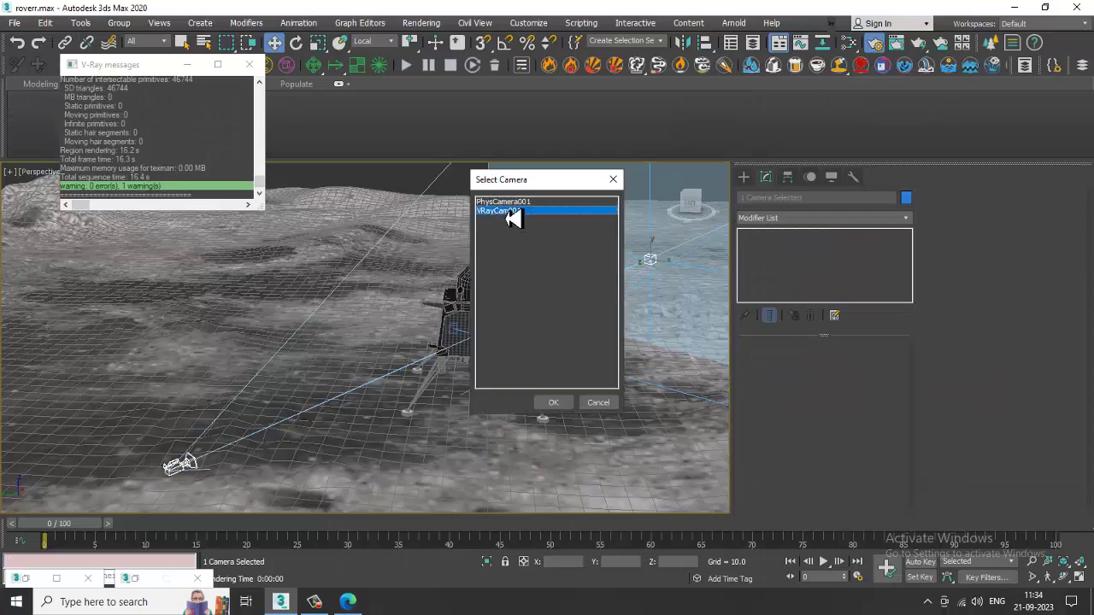
{"action": "key", "text": "shift+q"}
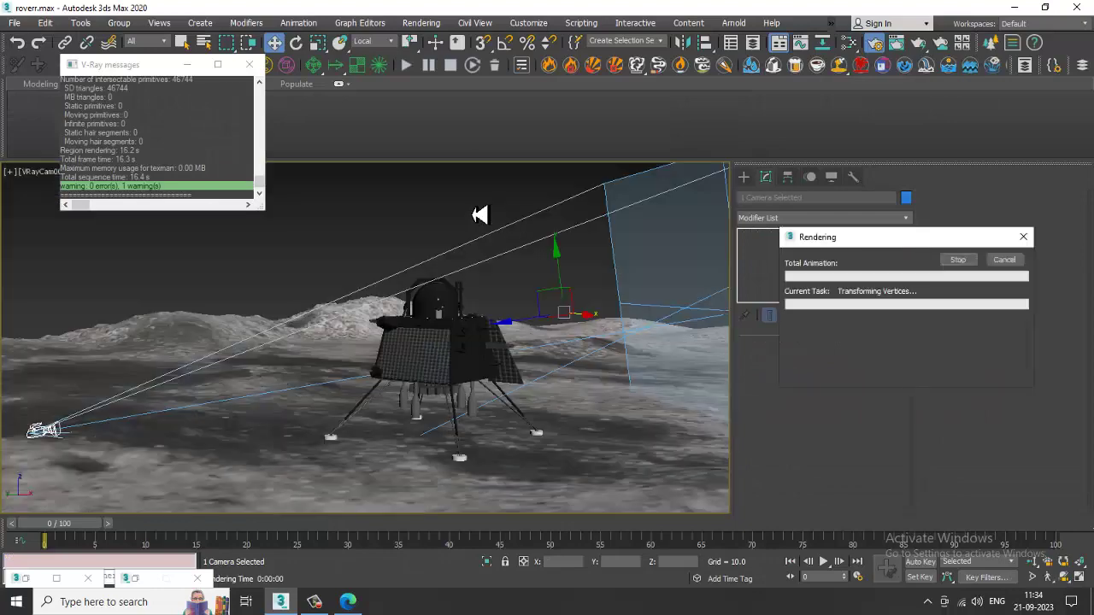